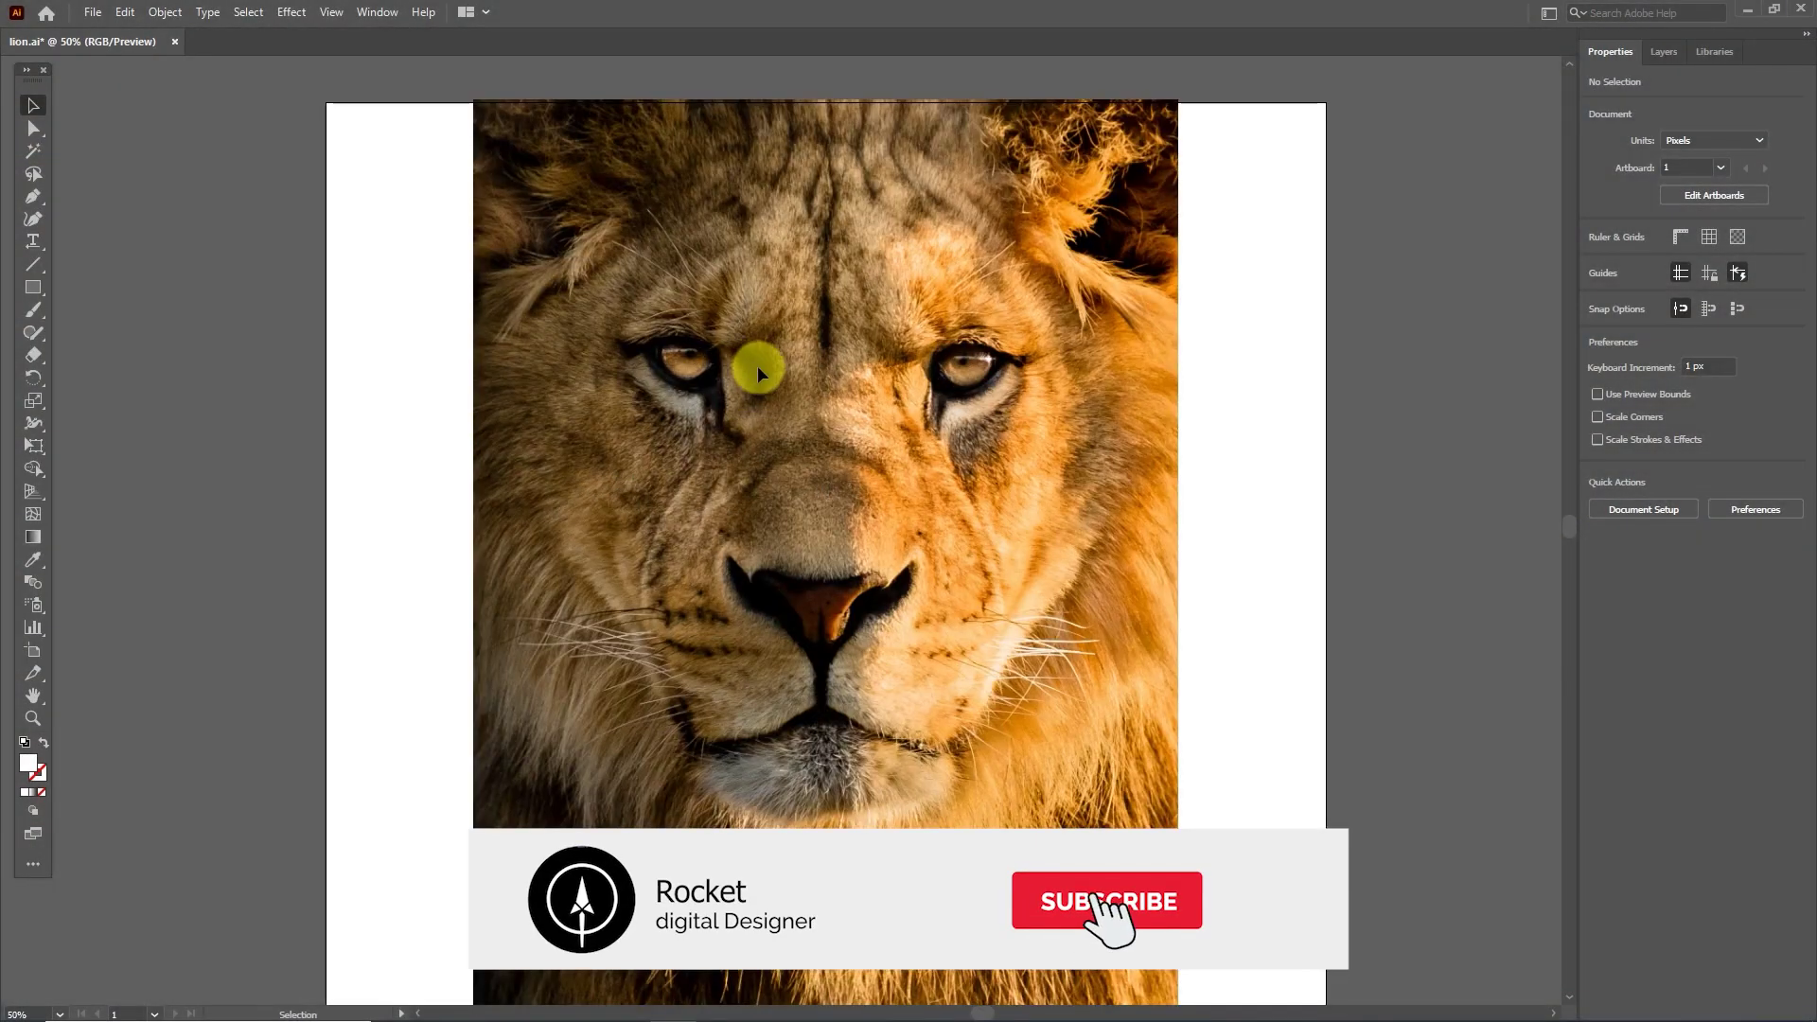
# Begin the white Pen path at the lion's nose with a sharp corner, then run it down below the chin.
pyautogui.scroll(1, 752, 364)
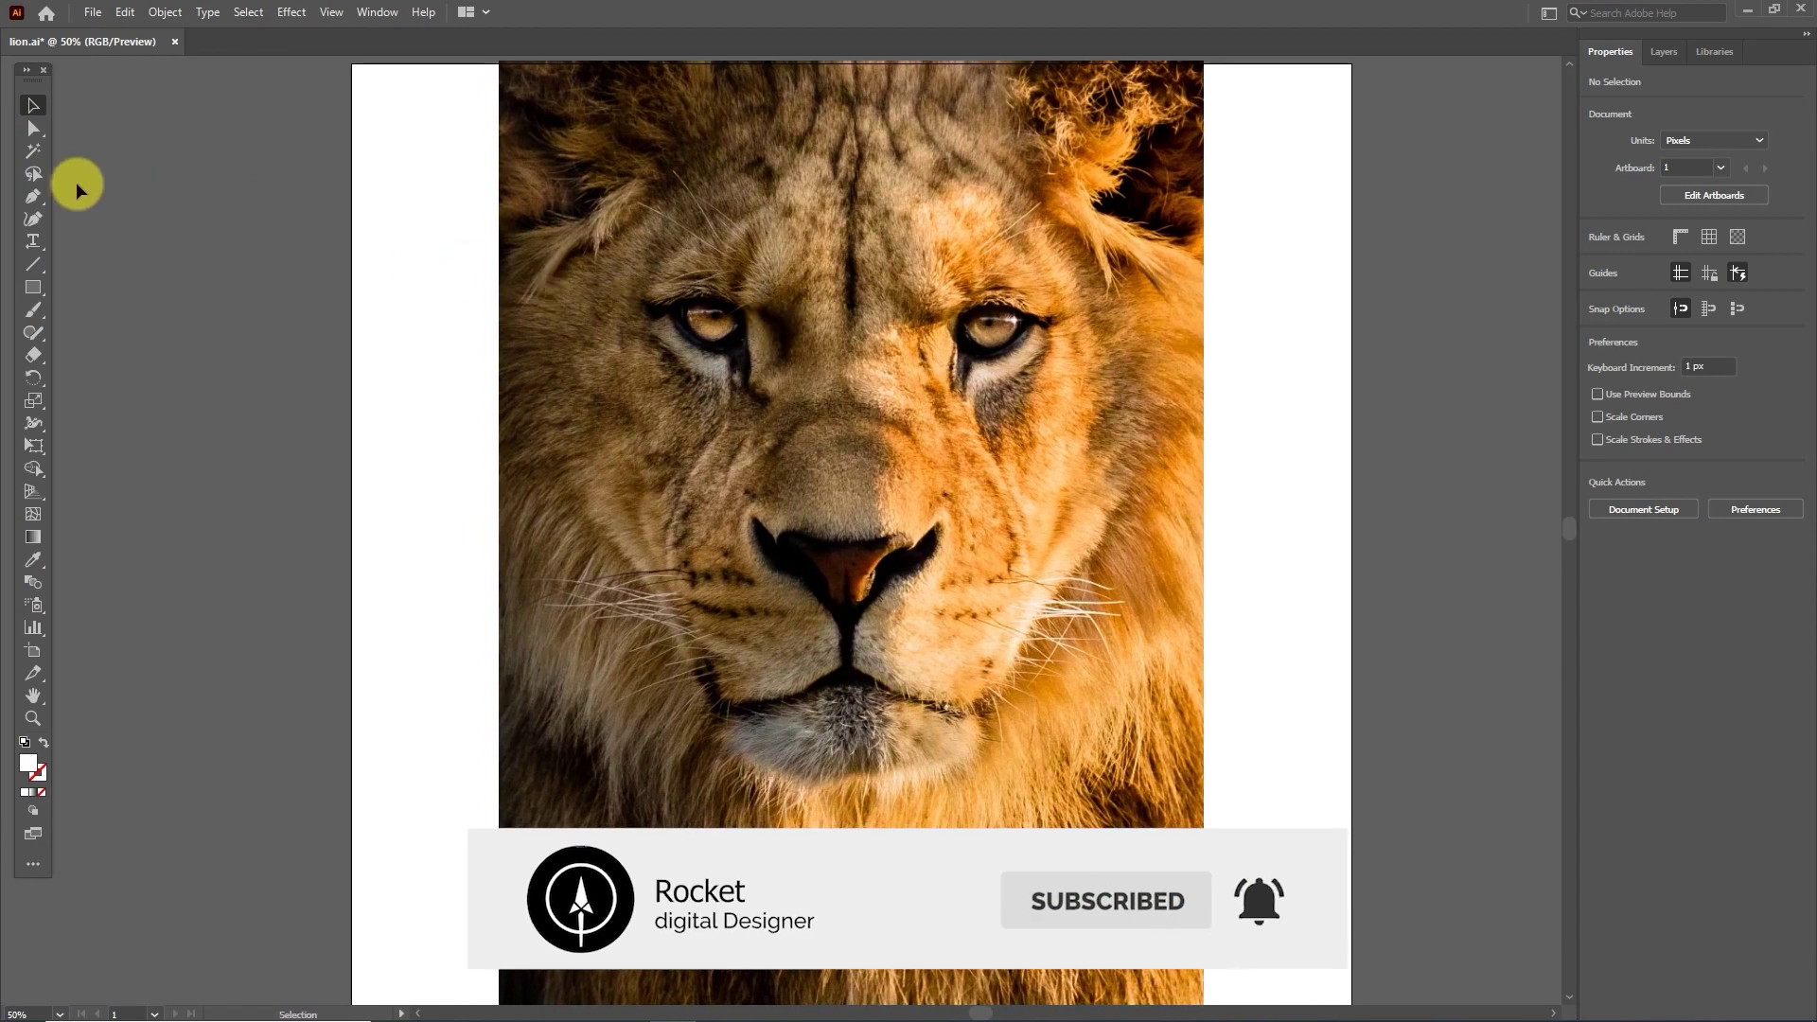
pyautogui.click(32, 196)
pyautogui.click(935, 524)
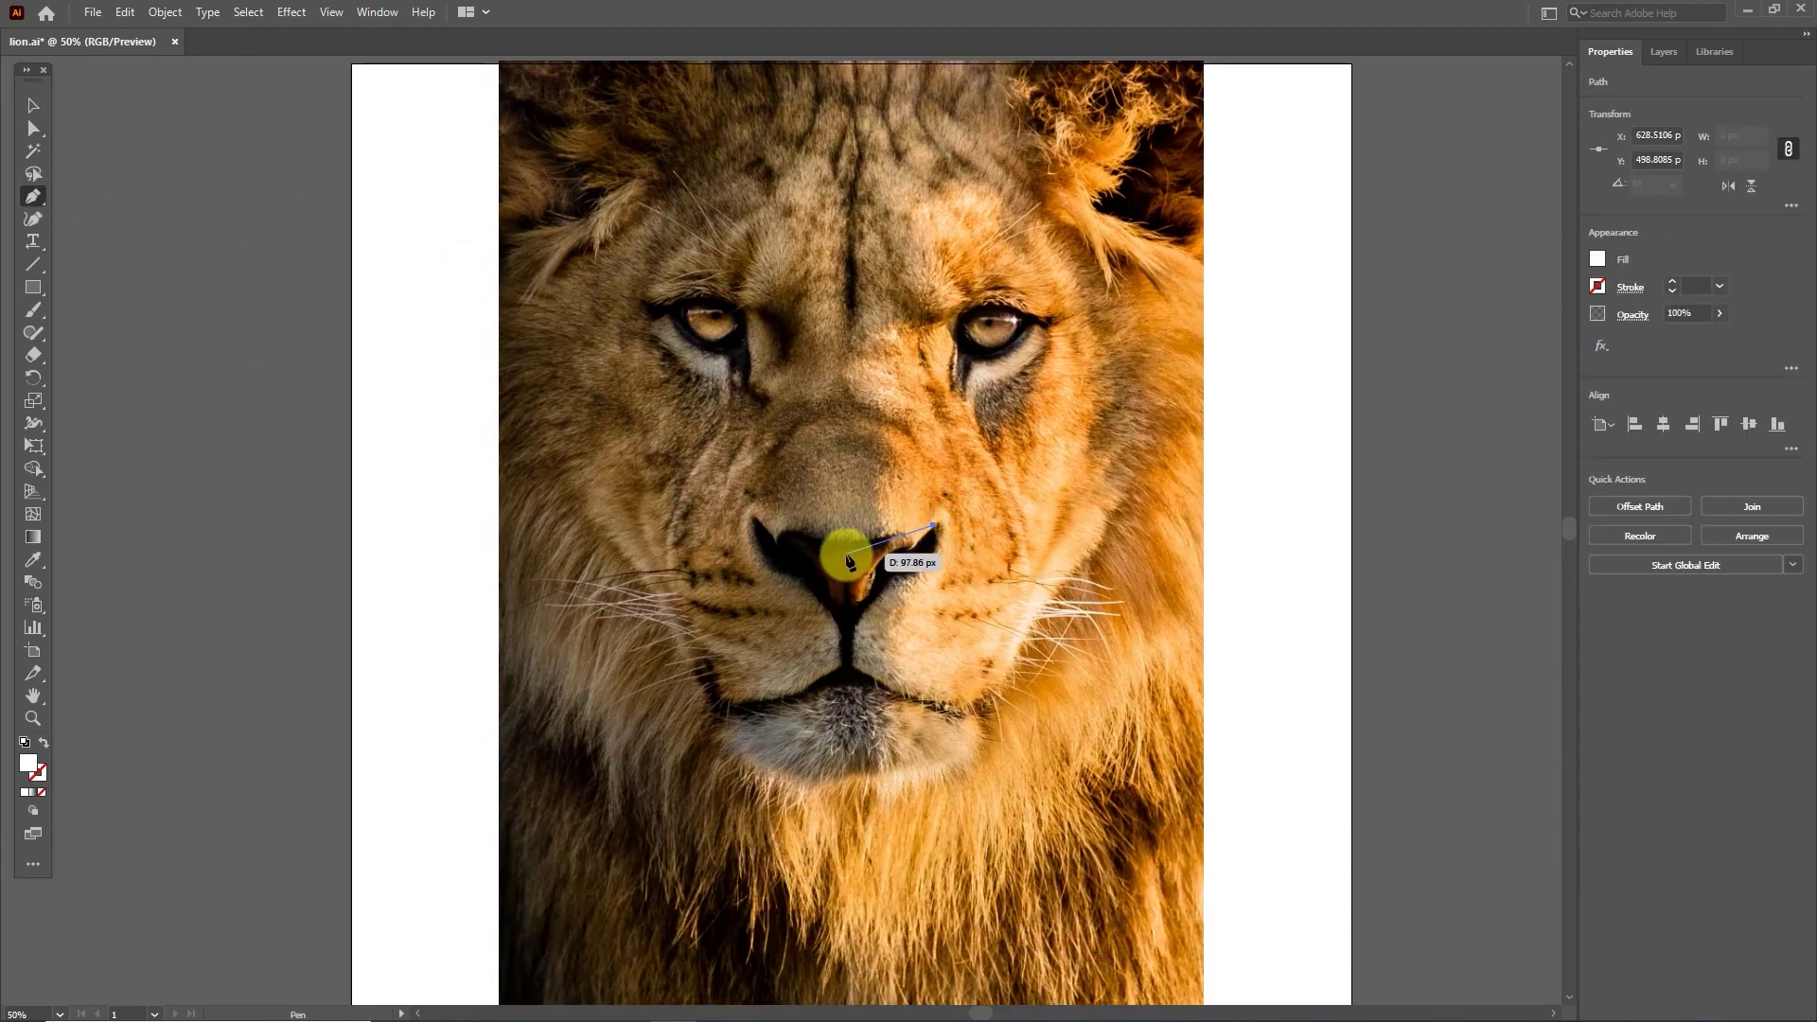
pyautogui.moveTo(848, 560); pyautogui.dragTo(813, 574)
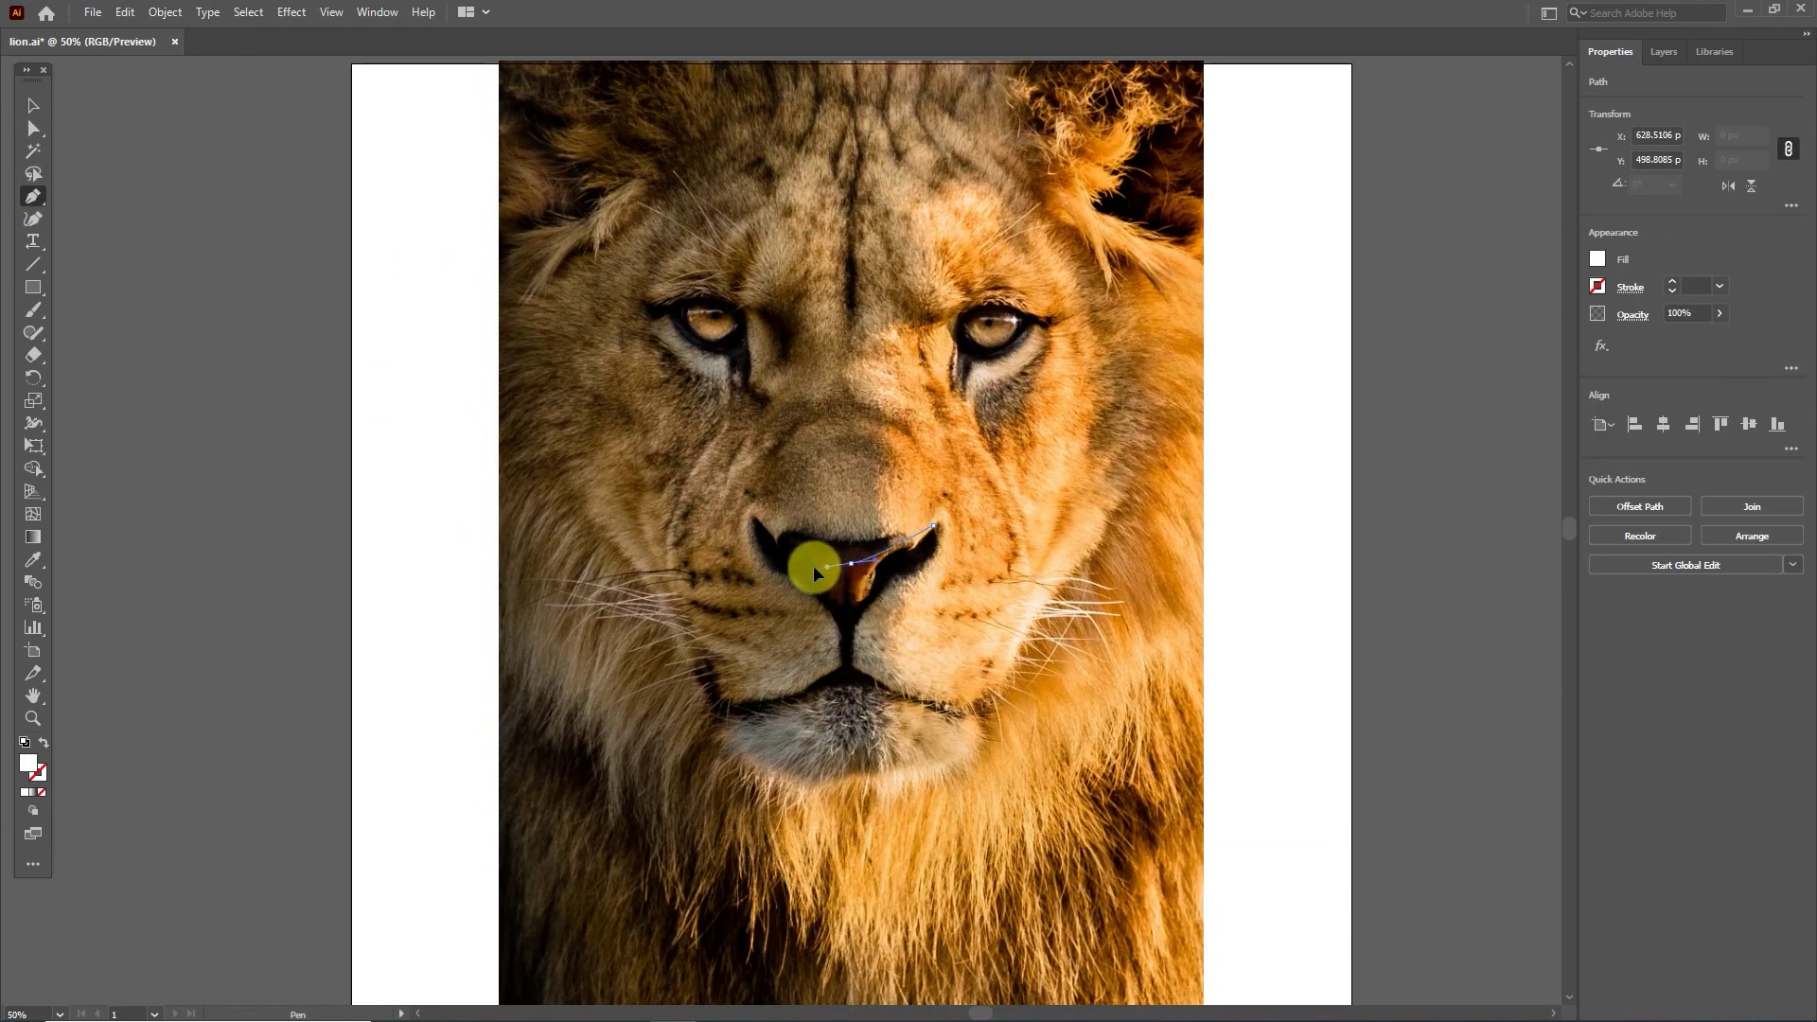
pyautogui.click(851, 564)
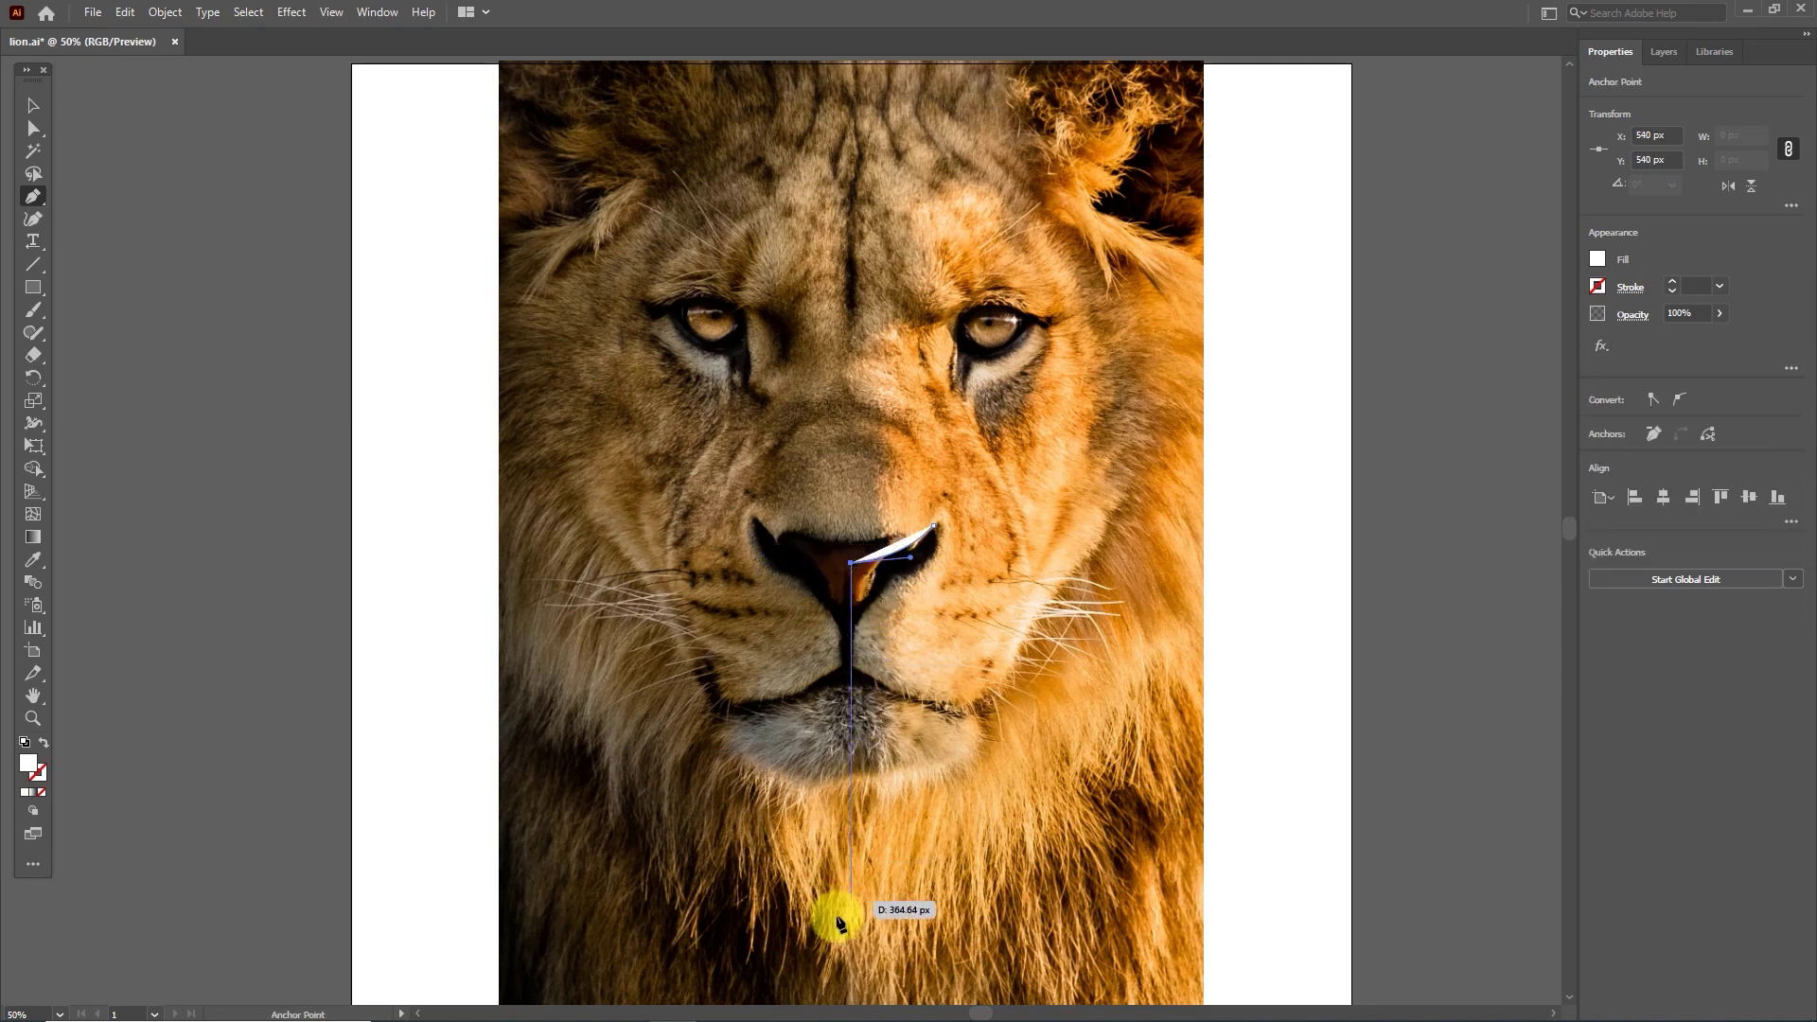
pyautogui.click(851, 963)
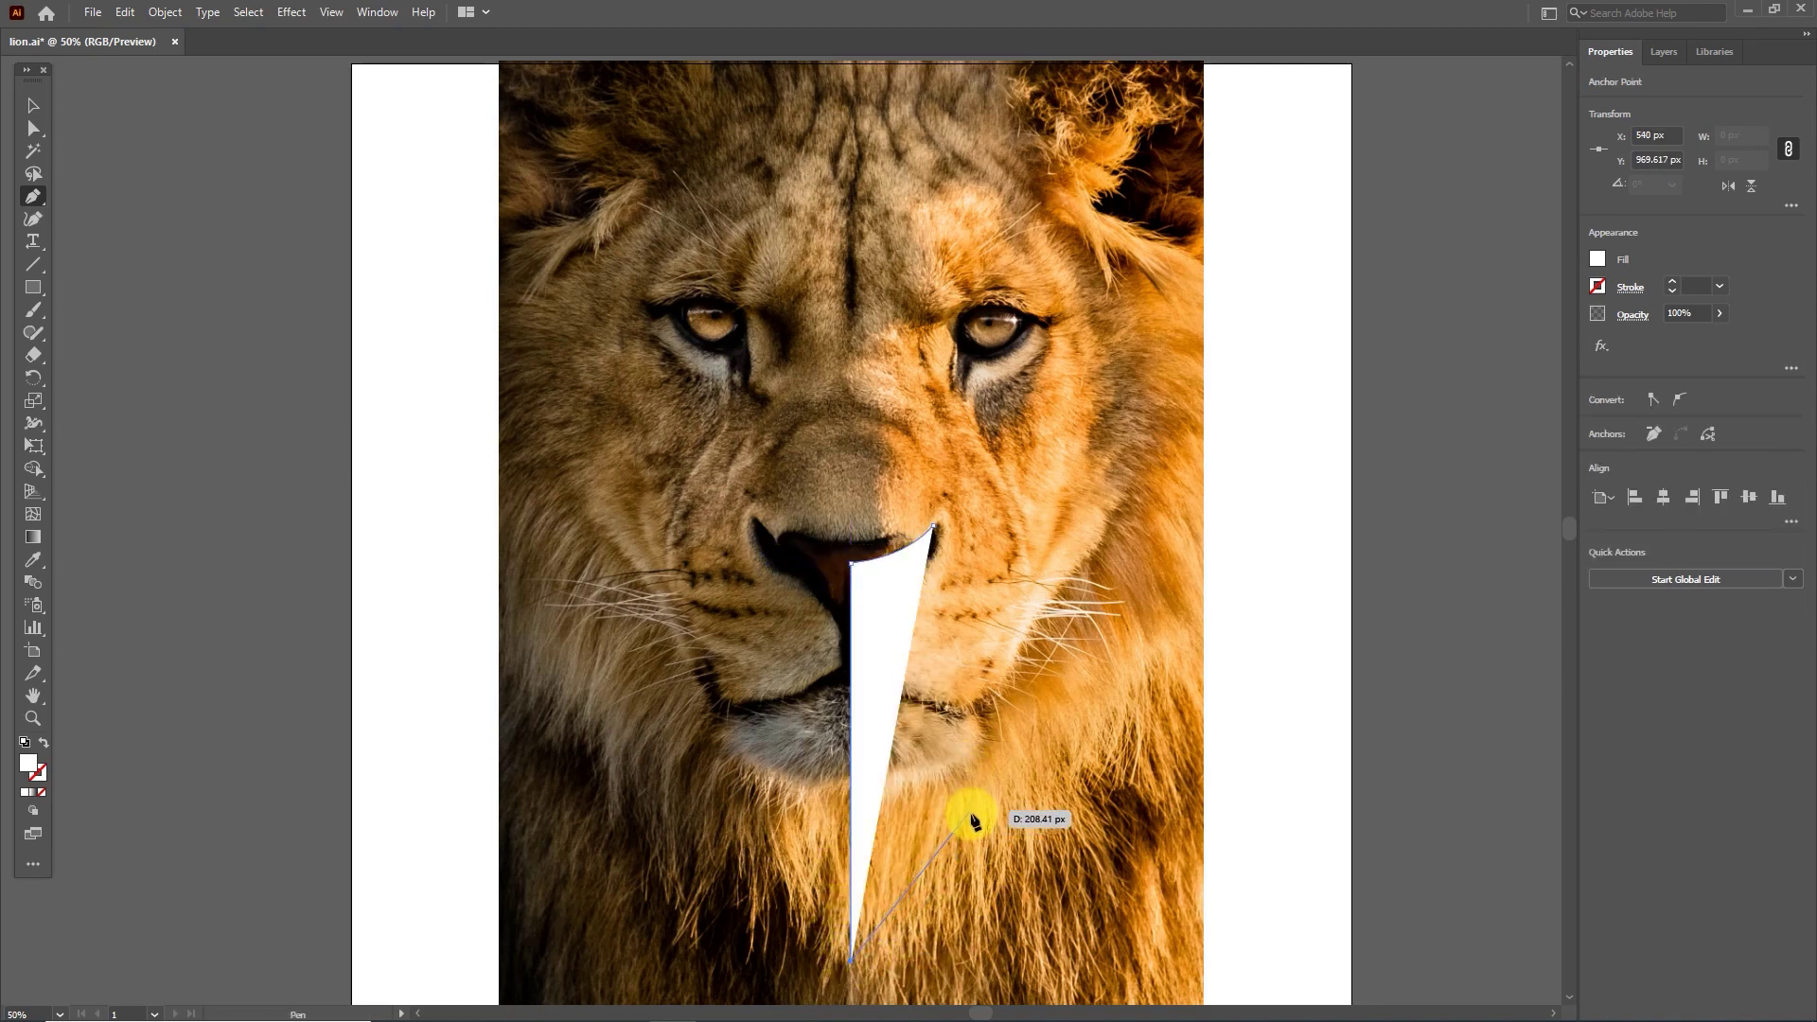
# Add curved, spiky edges running up the right cheek toward the lion's eye.
pyautogui.moveTo(979, 816); pyautogui.dragTo(991, 868)
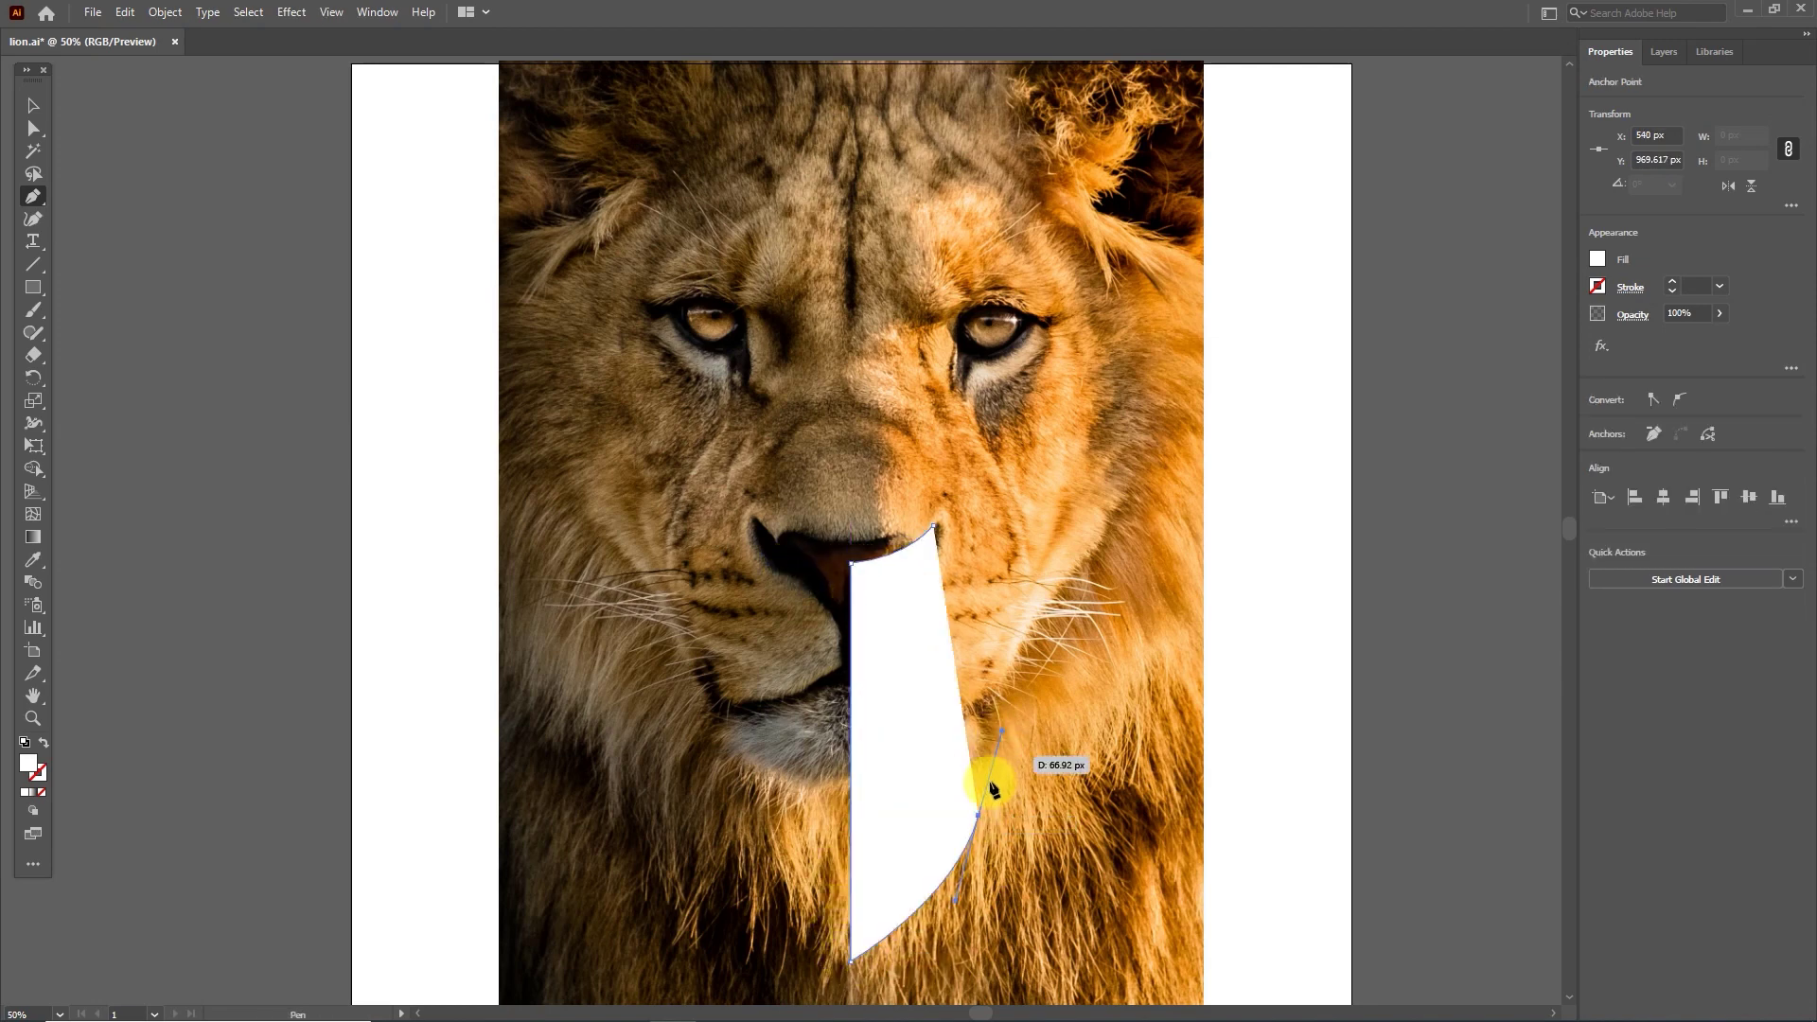
pyautogui.click(978, 885)
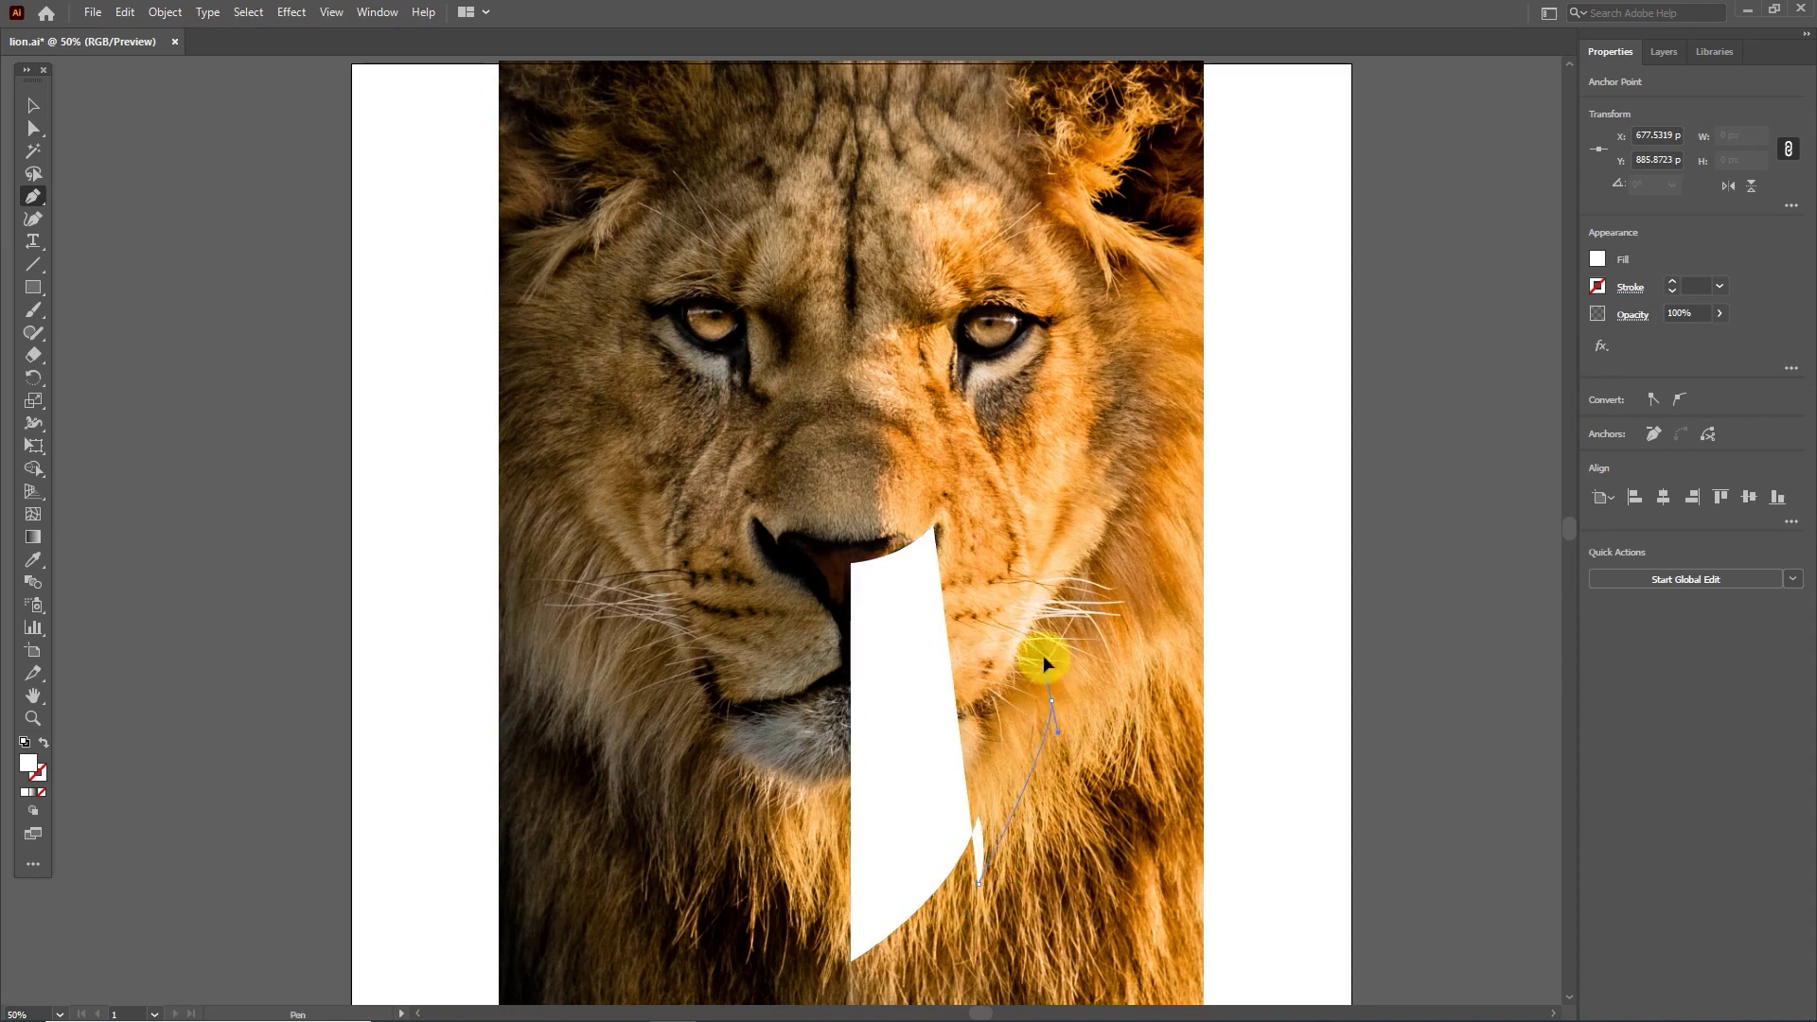
pyautogui.moveTo(1046, 642)
pyautogui.mouseDown()
pyautogui.moveTo(1077, 787)
pyautogui.moveTo(1059, 729)
pyautogui.moveTo(1061, 792)
pyautogui.mouseUp()
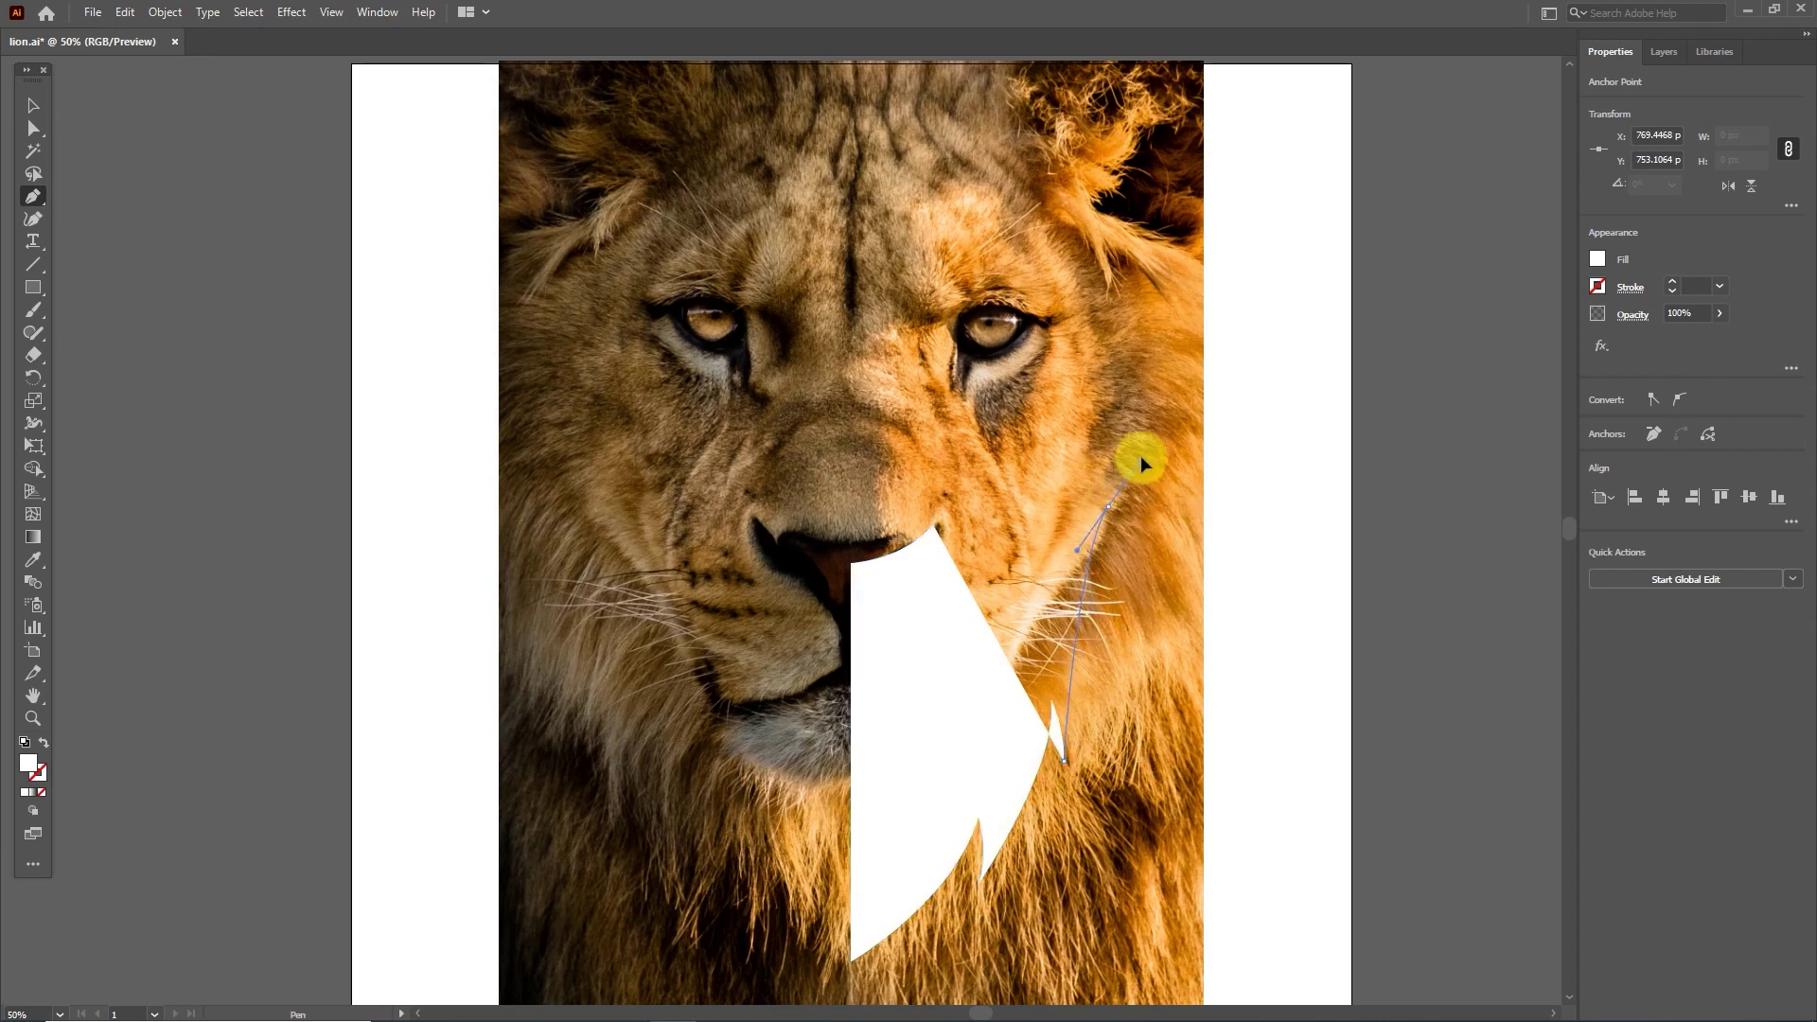
pyautogui.moveTo(1142, 457); pyautogui.dragTo(1123, 560)
pyautogui.click(1123, 562)
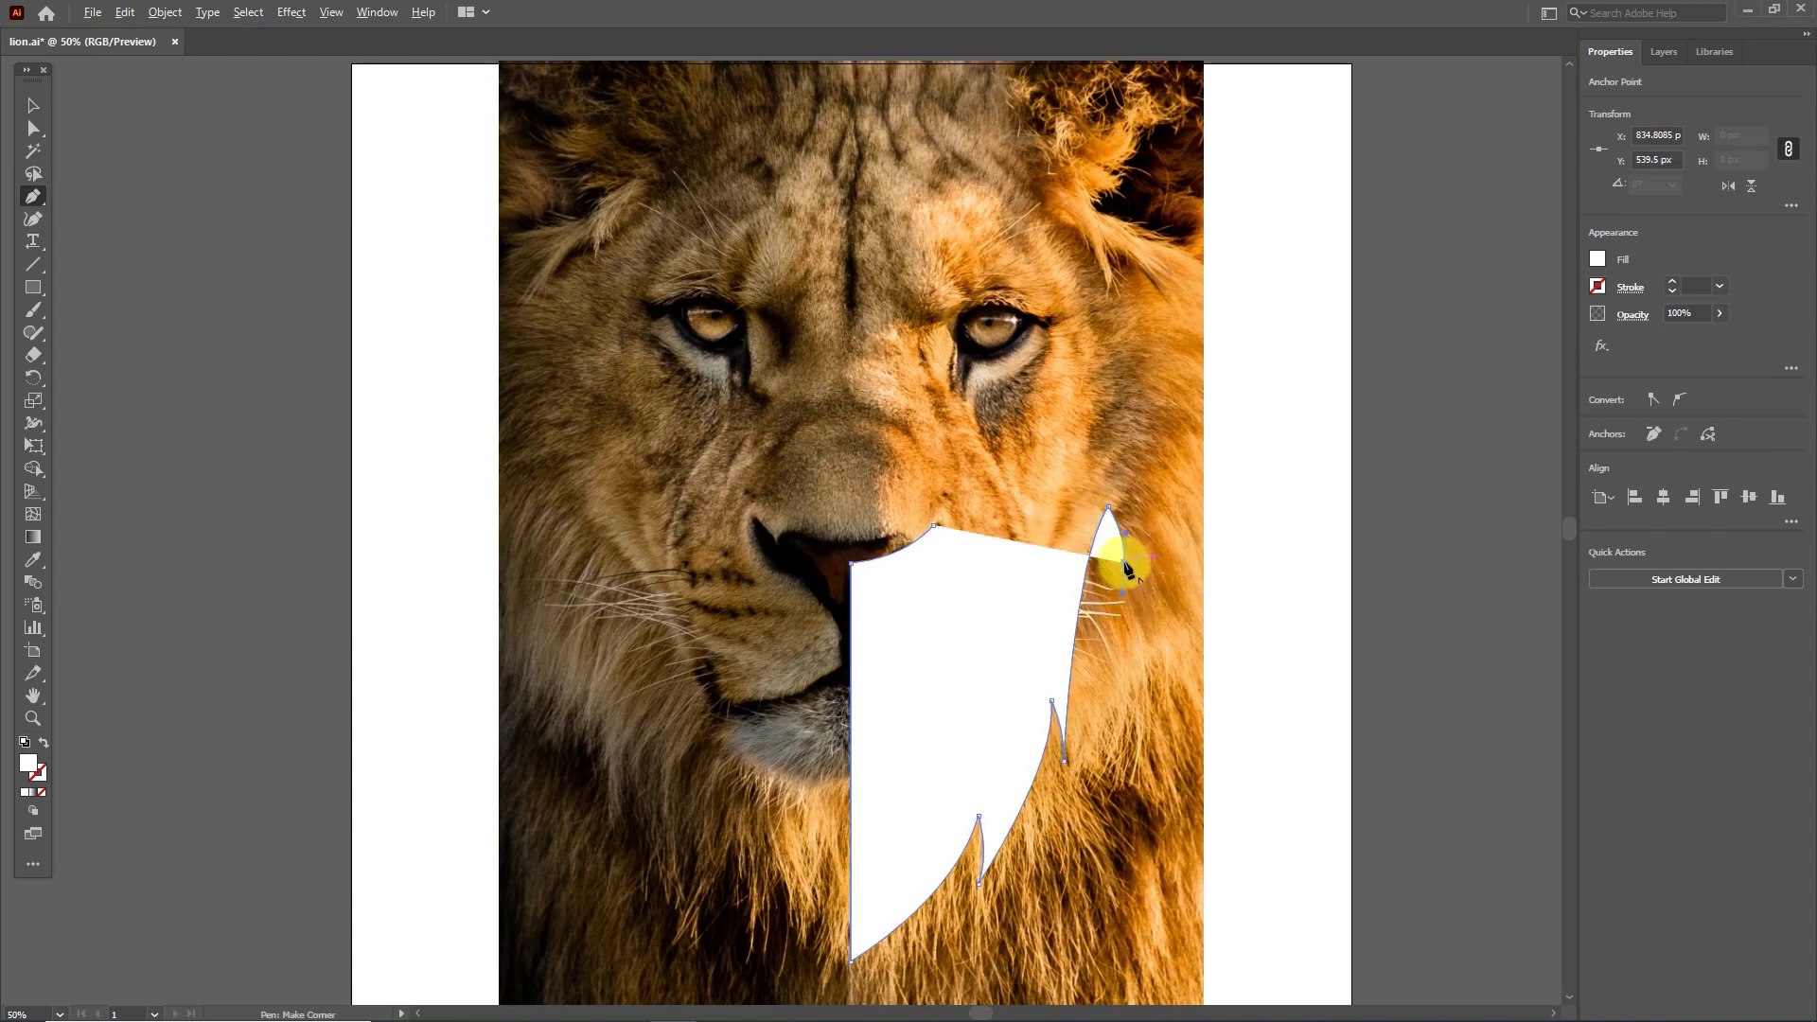
pyautogui.moveTo(1073, 351); pyautogui.dragTo(1002, 229)
# Make the top spike a sharp corner at the eye and curve the edge back toward the nose.
pyautogui.click(1073, 352)
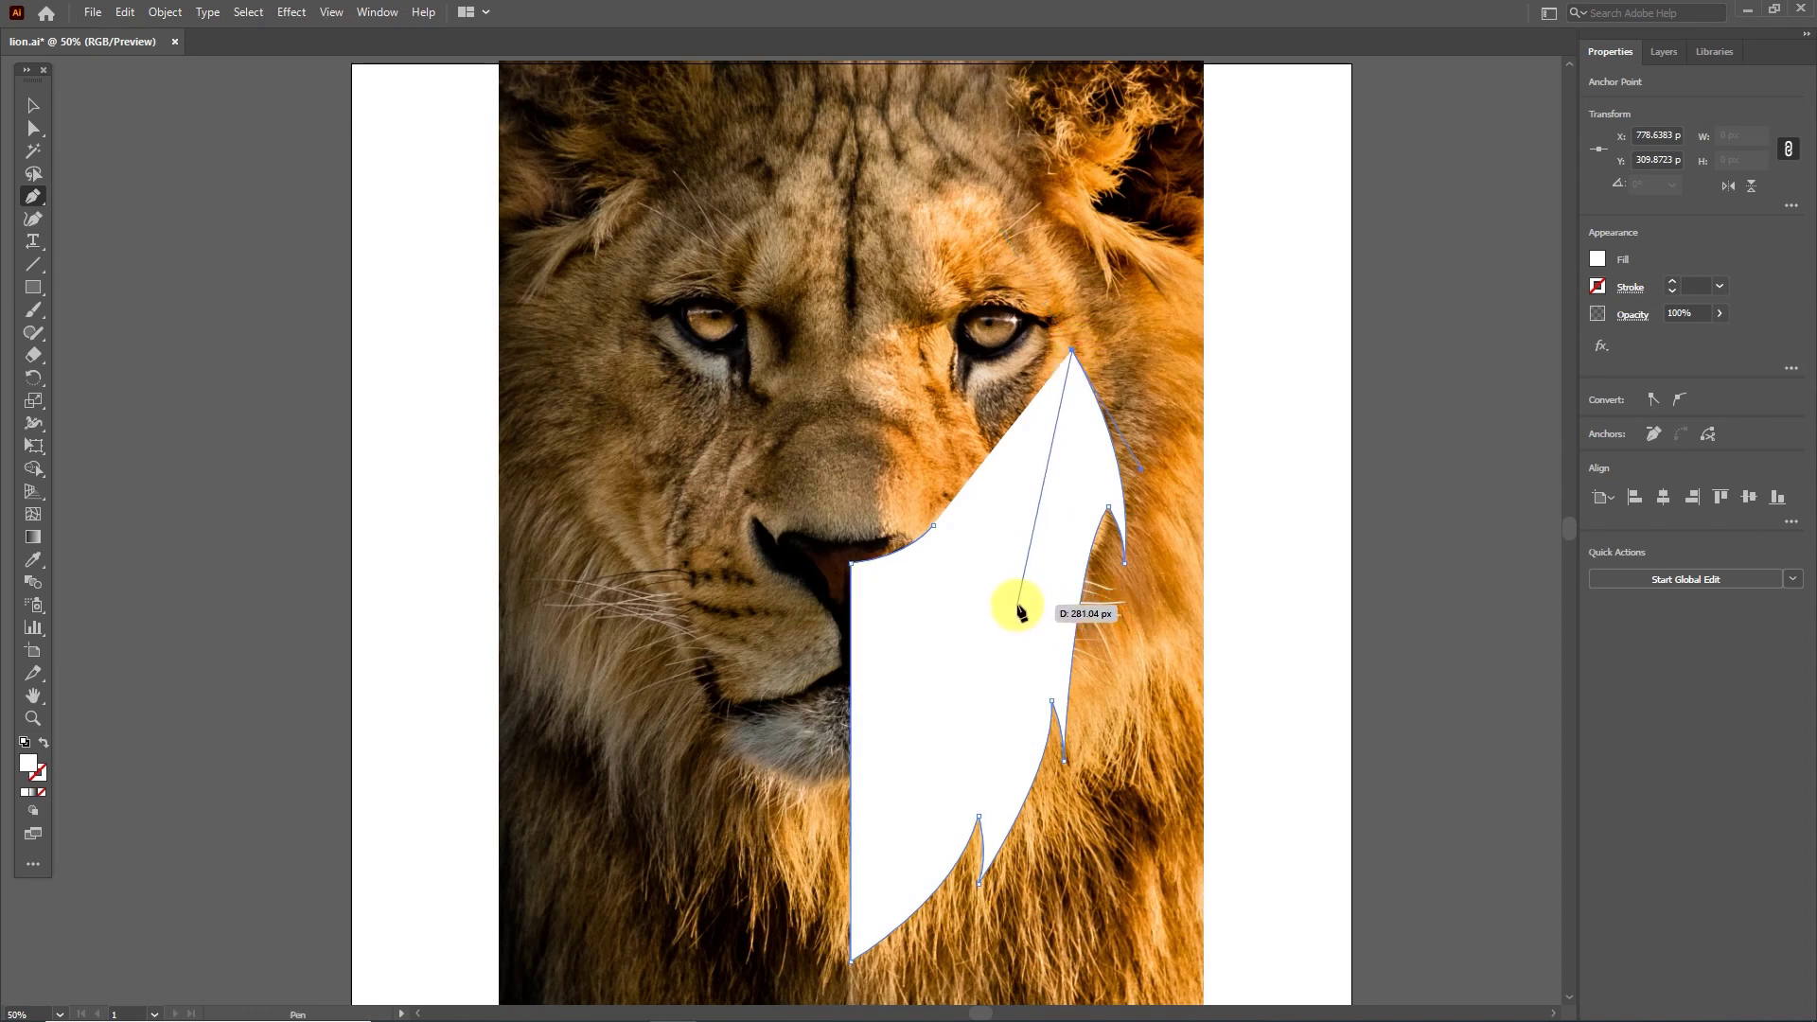
pyautogui.moveTo(1018, 604); pyautogui.dragTo(956, 644)
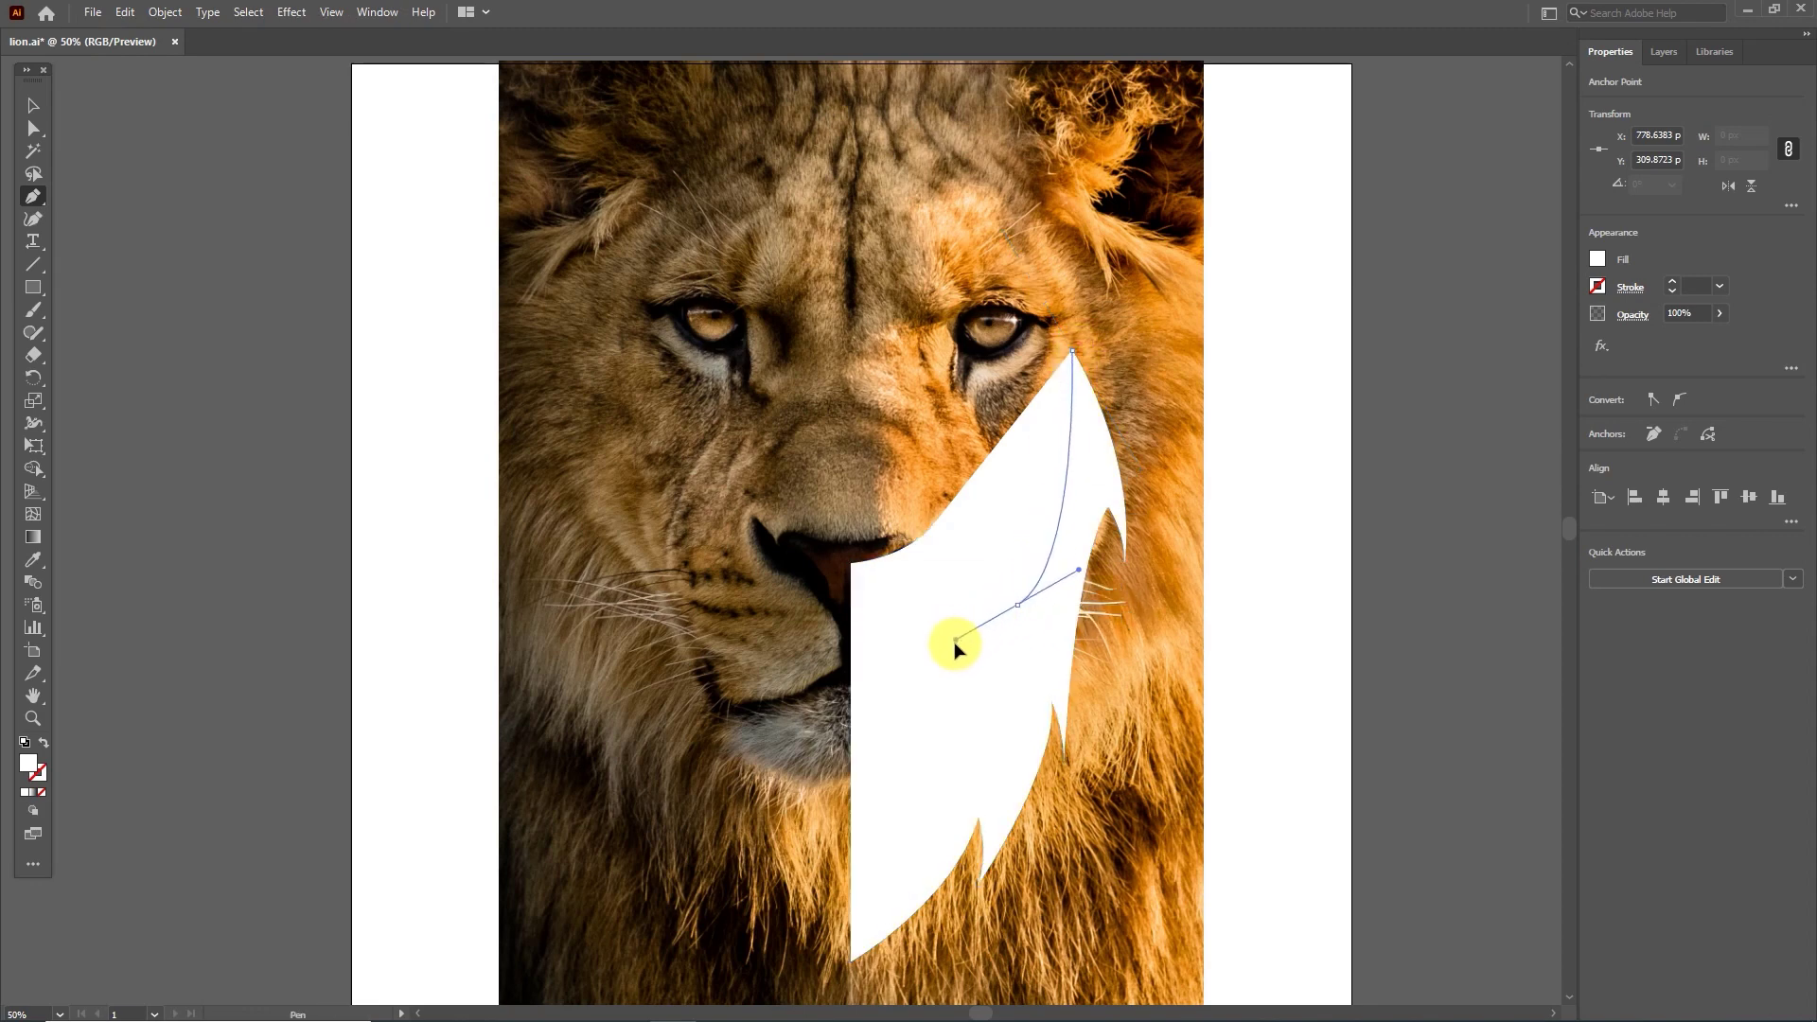
pyautogui.click(1017, 604)
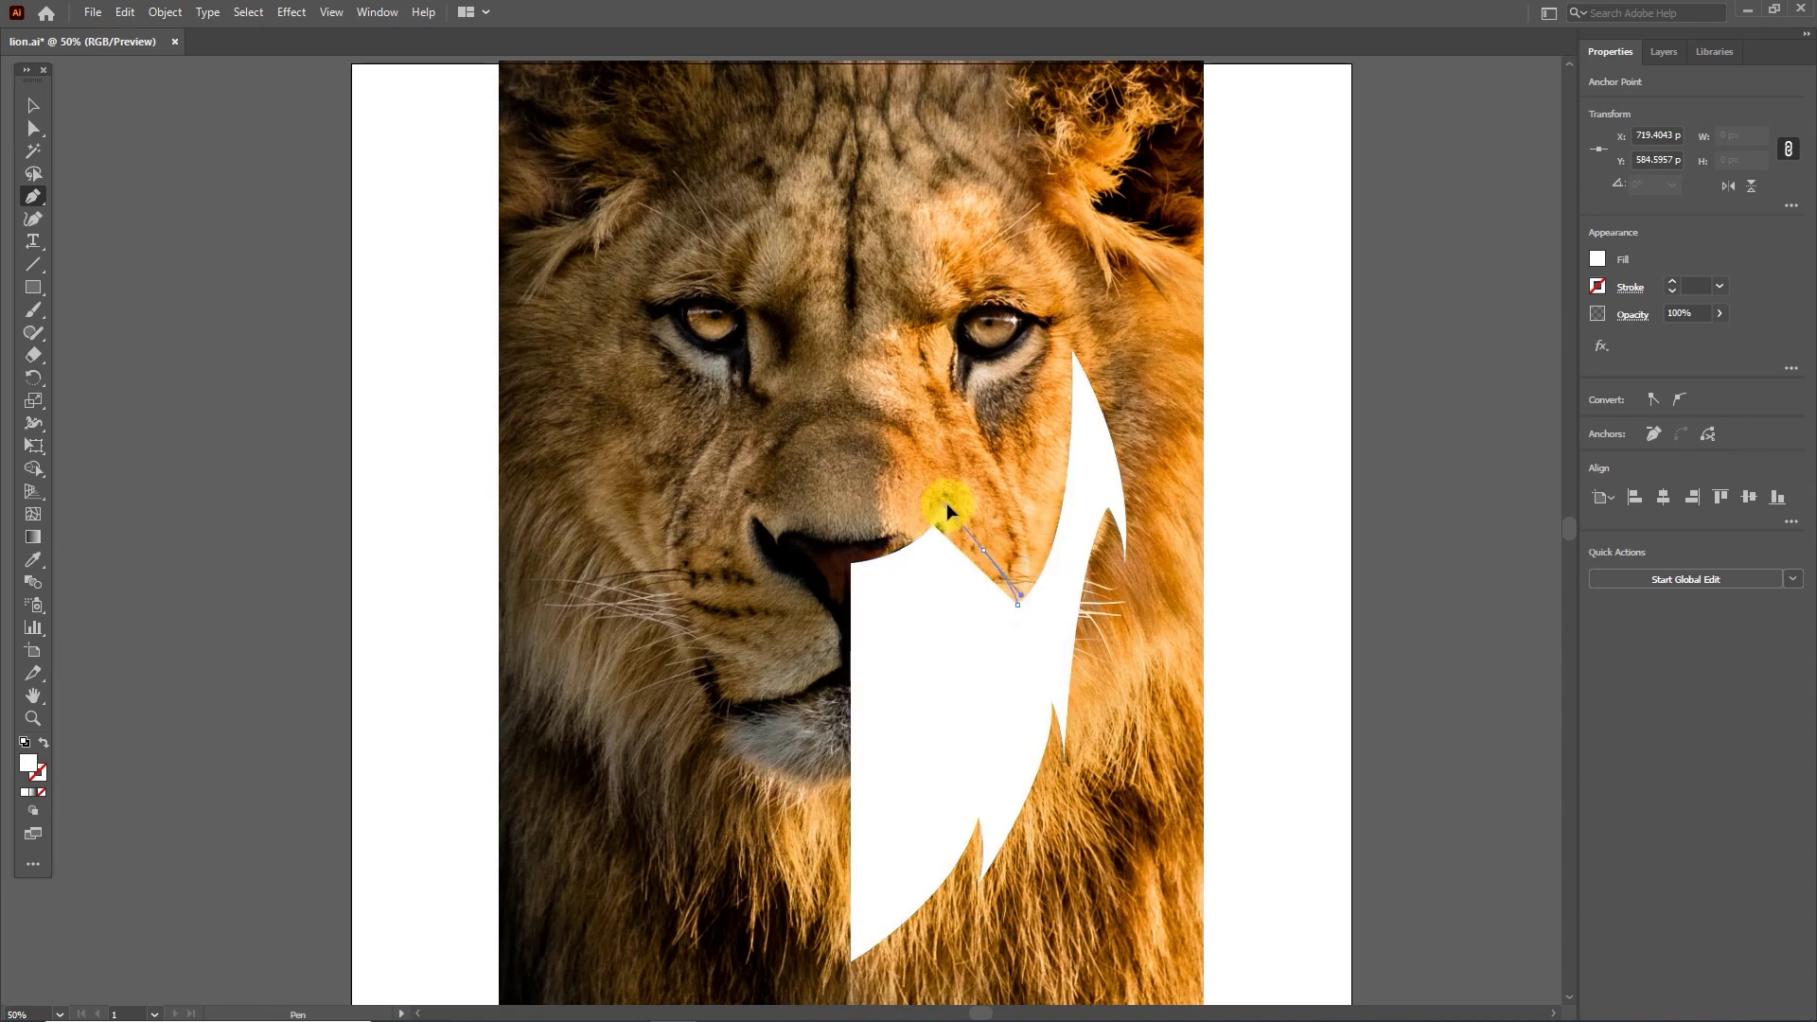
pyautogui.moveTo(983, 550); pyautogui.dragTo(970, 683)
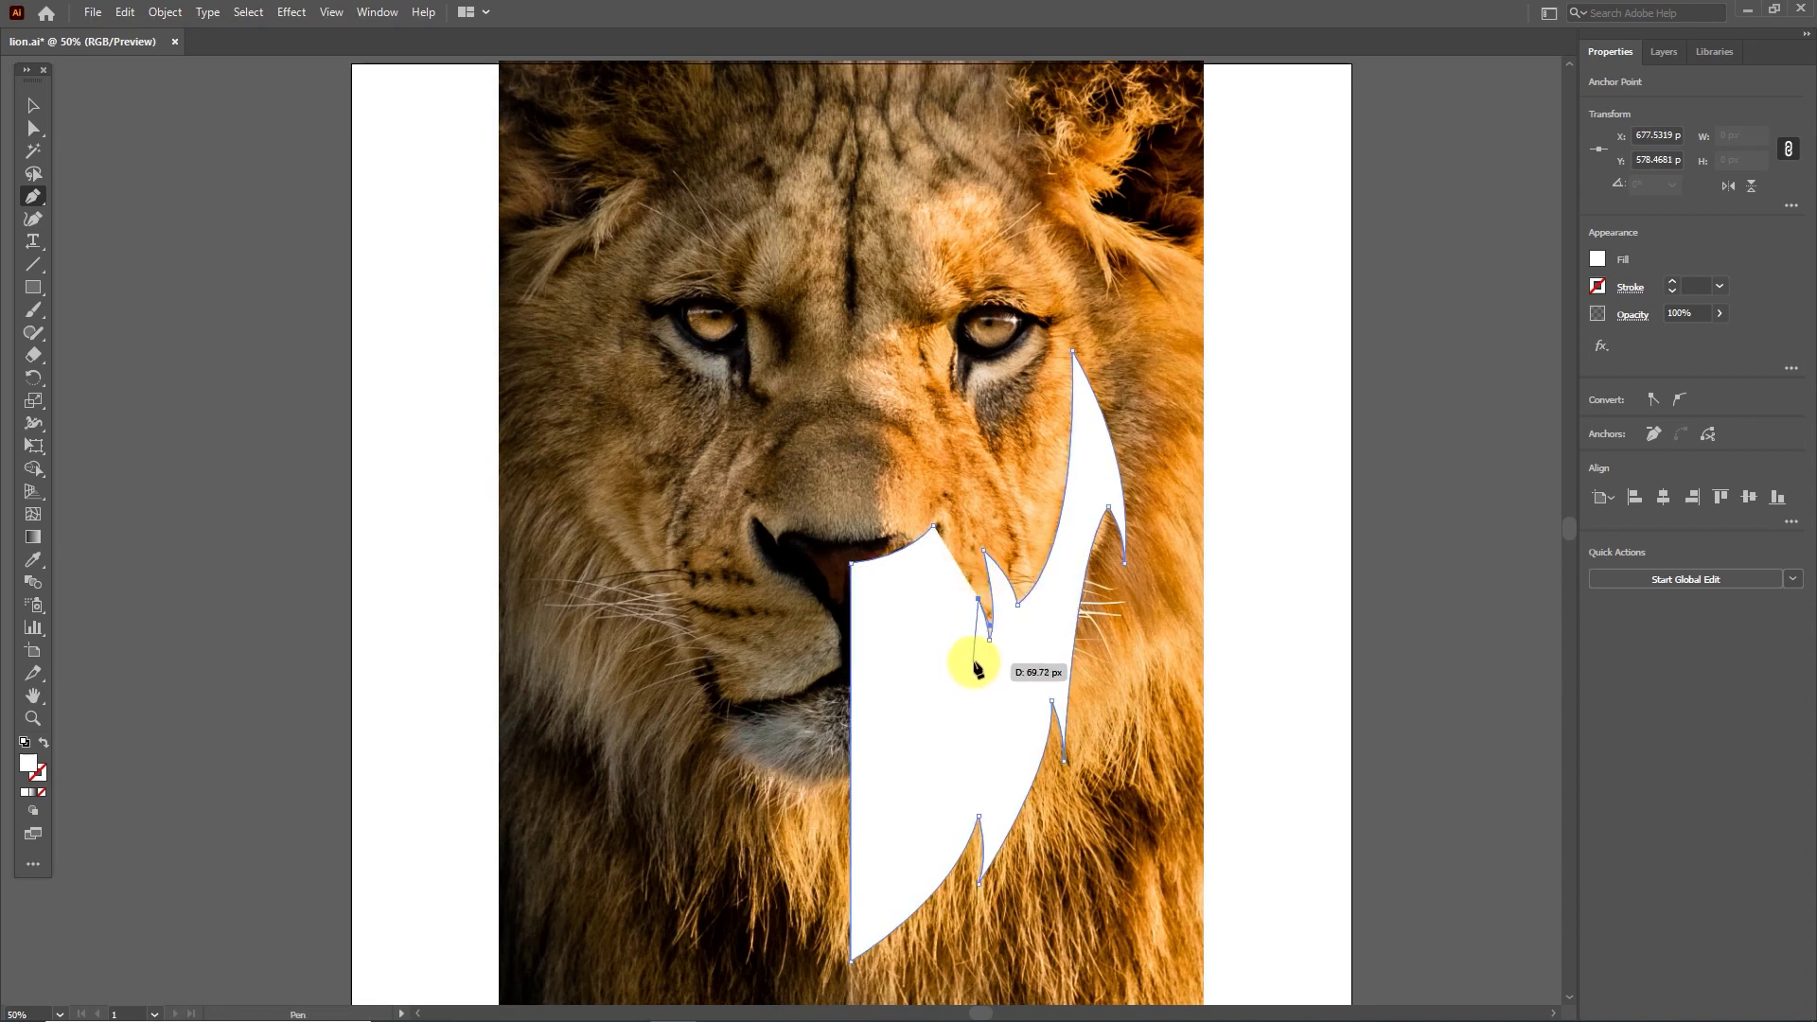
# Add the inner corner spikes, redo a misplaced point, and close the path at the nose.
pyautogui.click(977, 666)
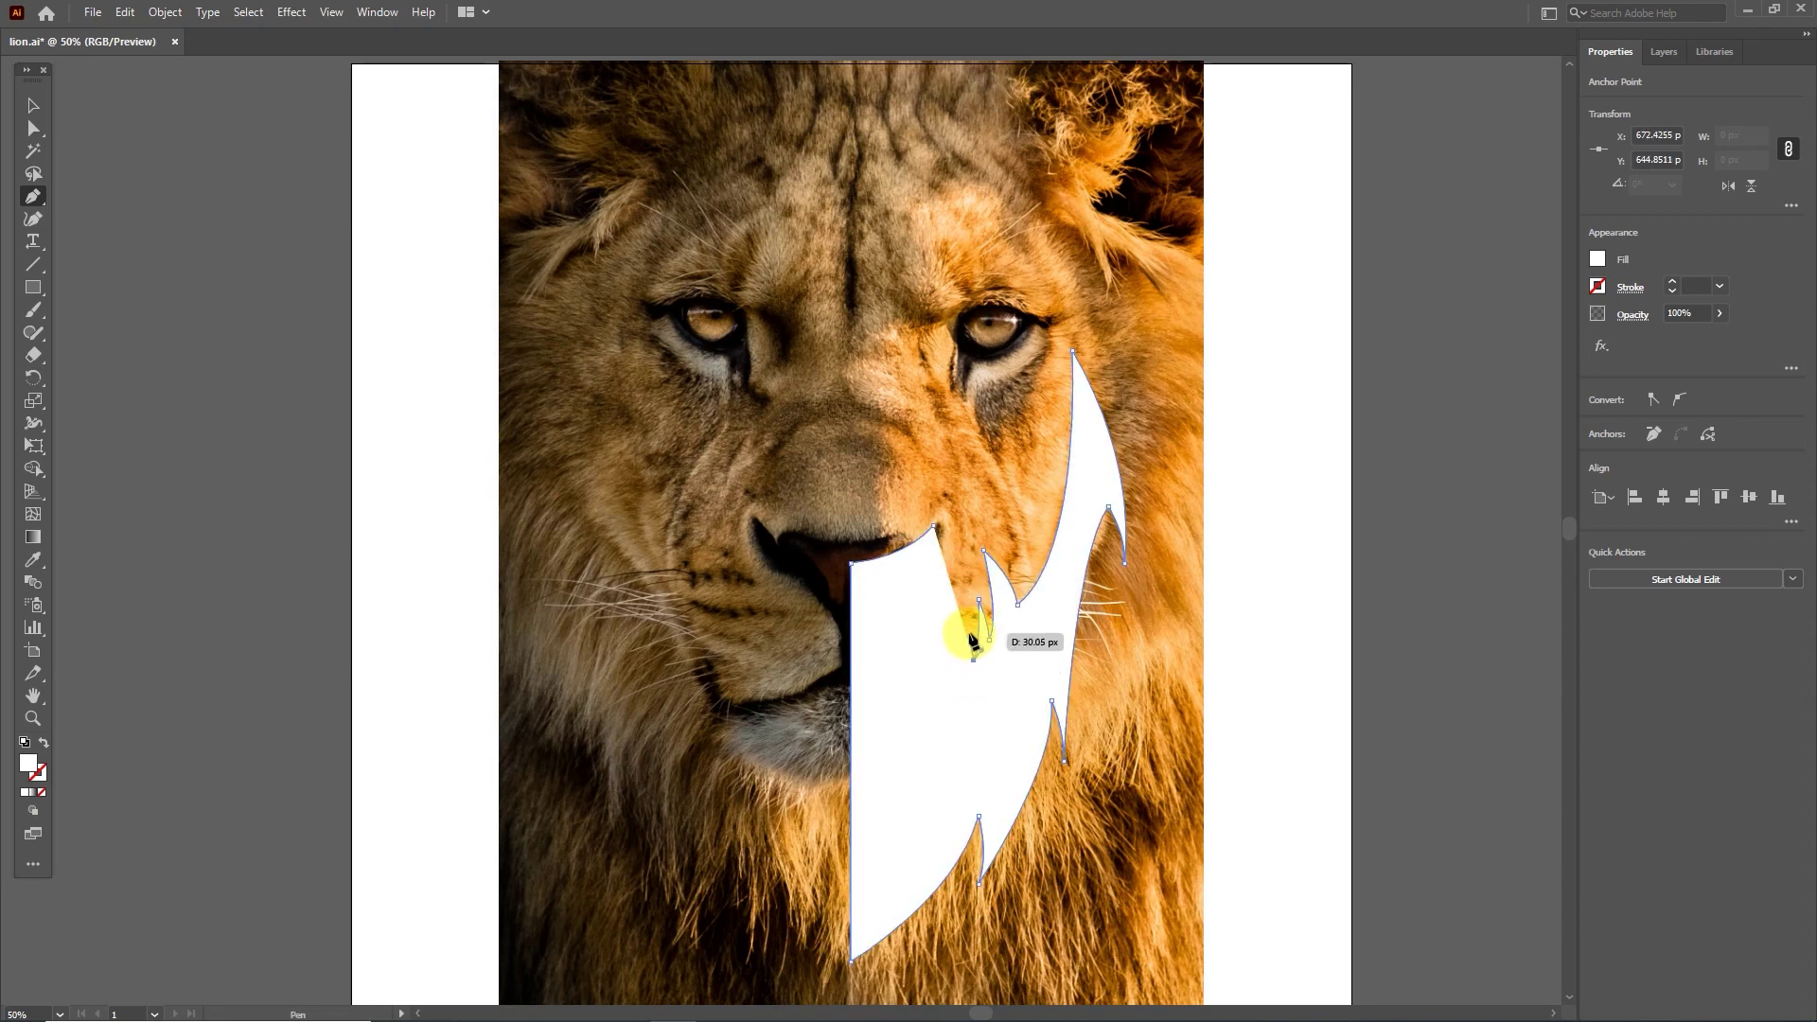
pyautogui.click(969, 634)
pyautogui.moveTo(970, 634); pyautogui.dragTo(925, 736)
pyautogui.keyDown('alt'); pyautogui.click(938, 726); pyautogui.keyUp('alt')
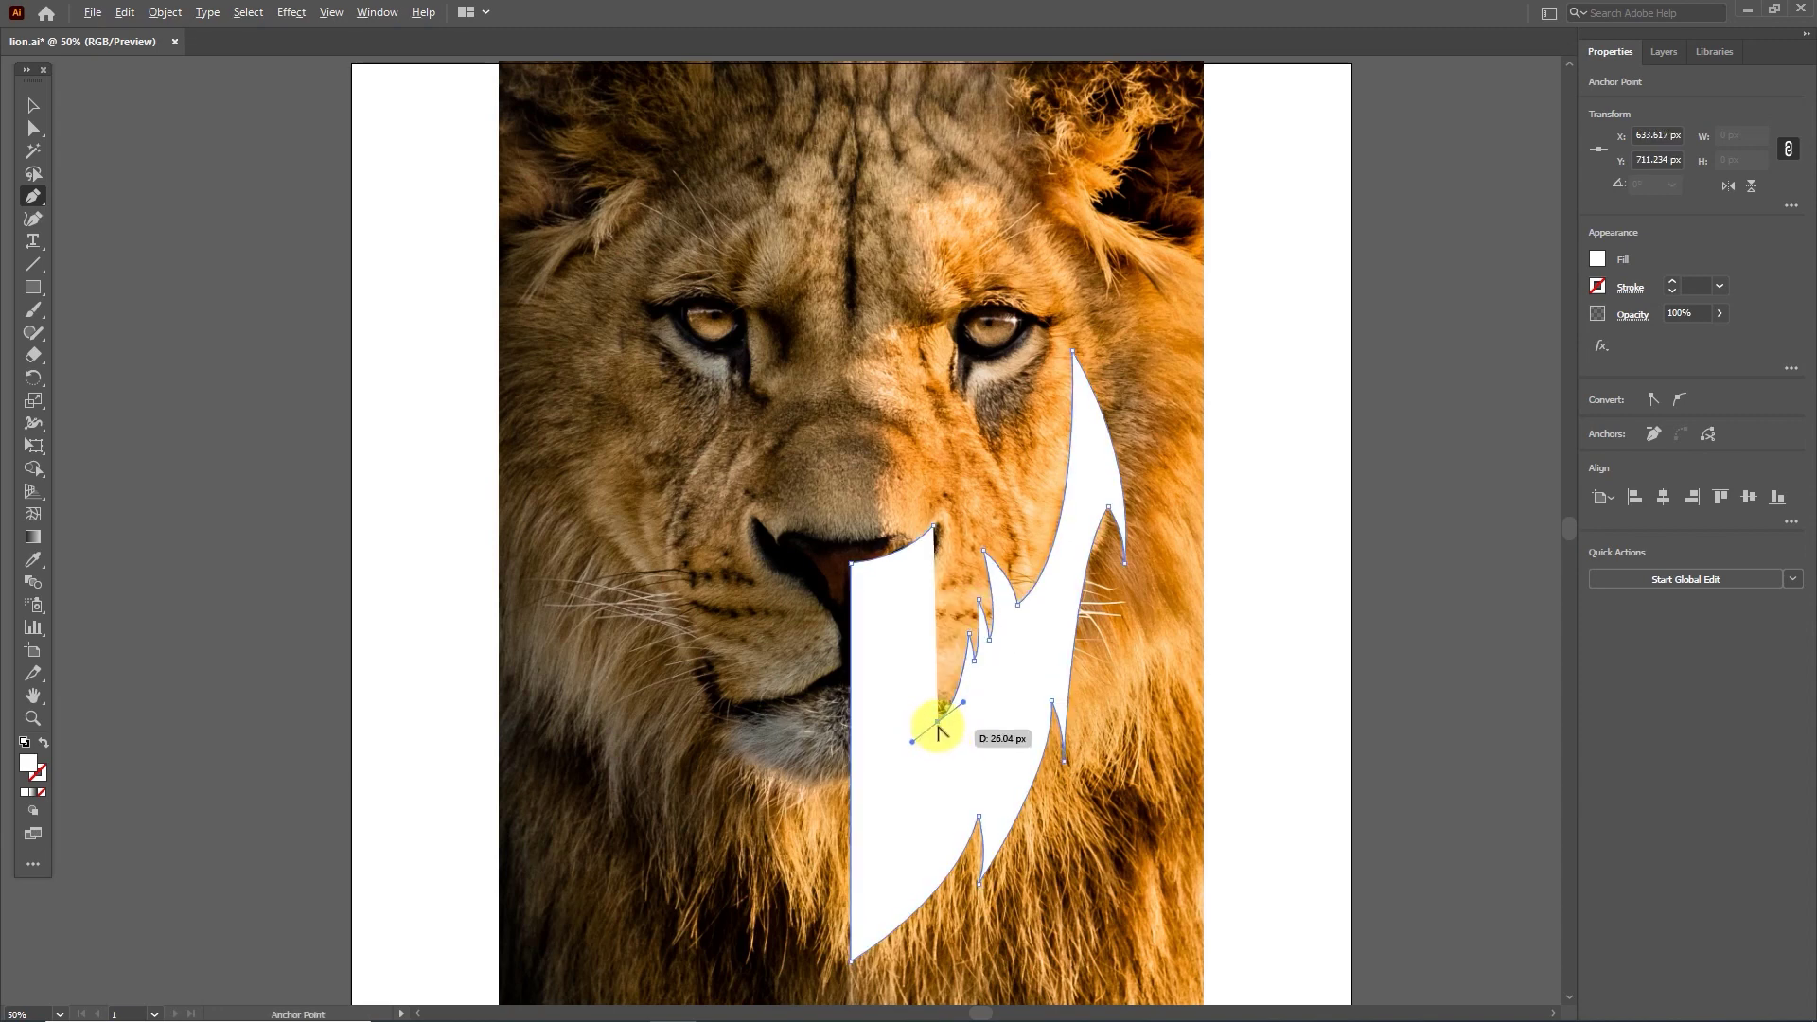
pyautogui.click(896, 701)
pyautogui.hotkey('ctrl', 'z')
pyautogui.hotkey('ctrl', 'z')
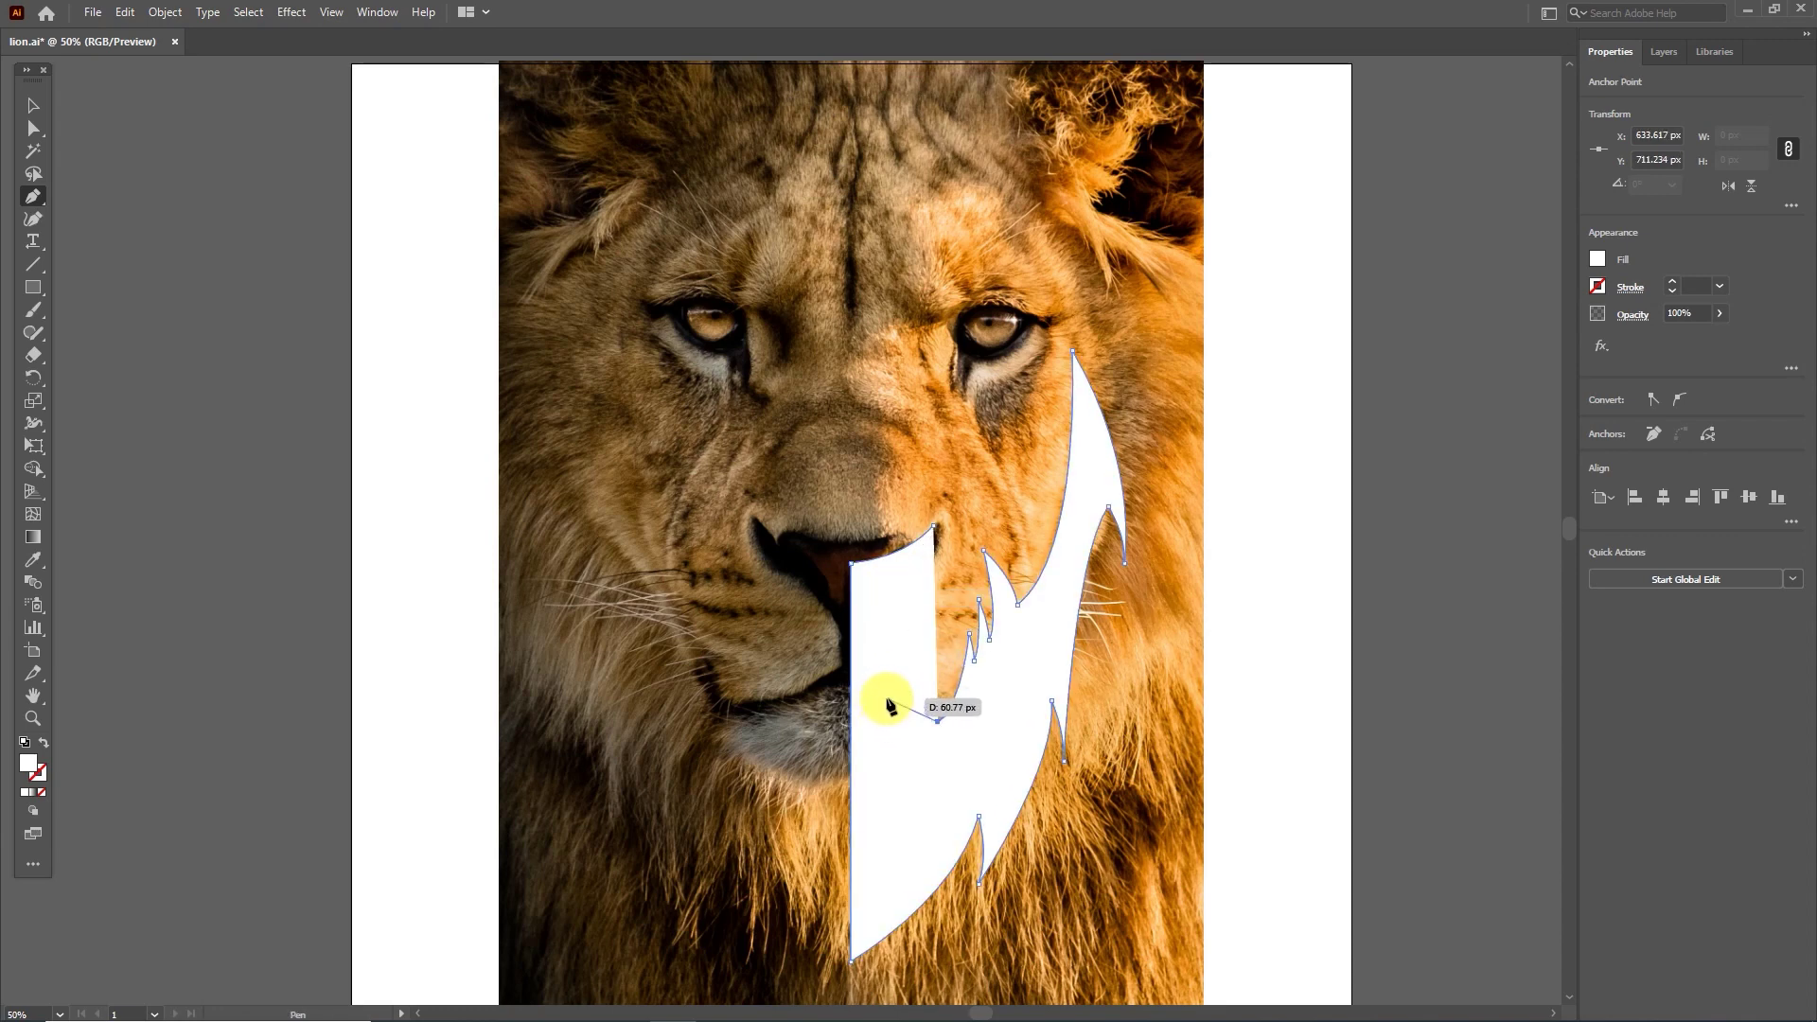
pyautogui.click(888, 699)
pyautogui.click(887, 584)
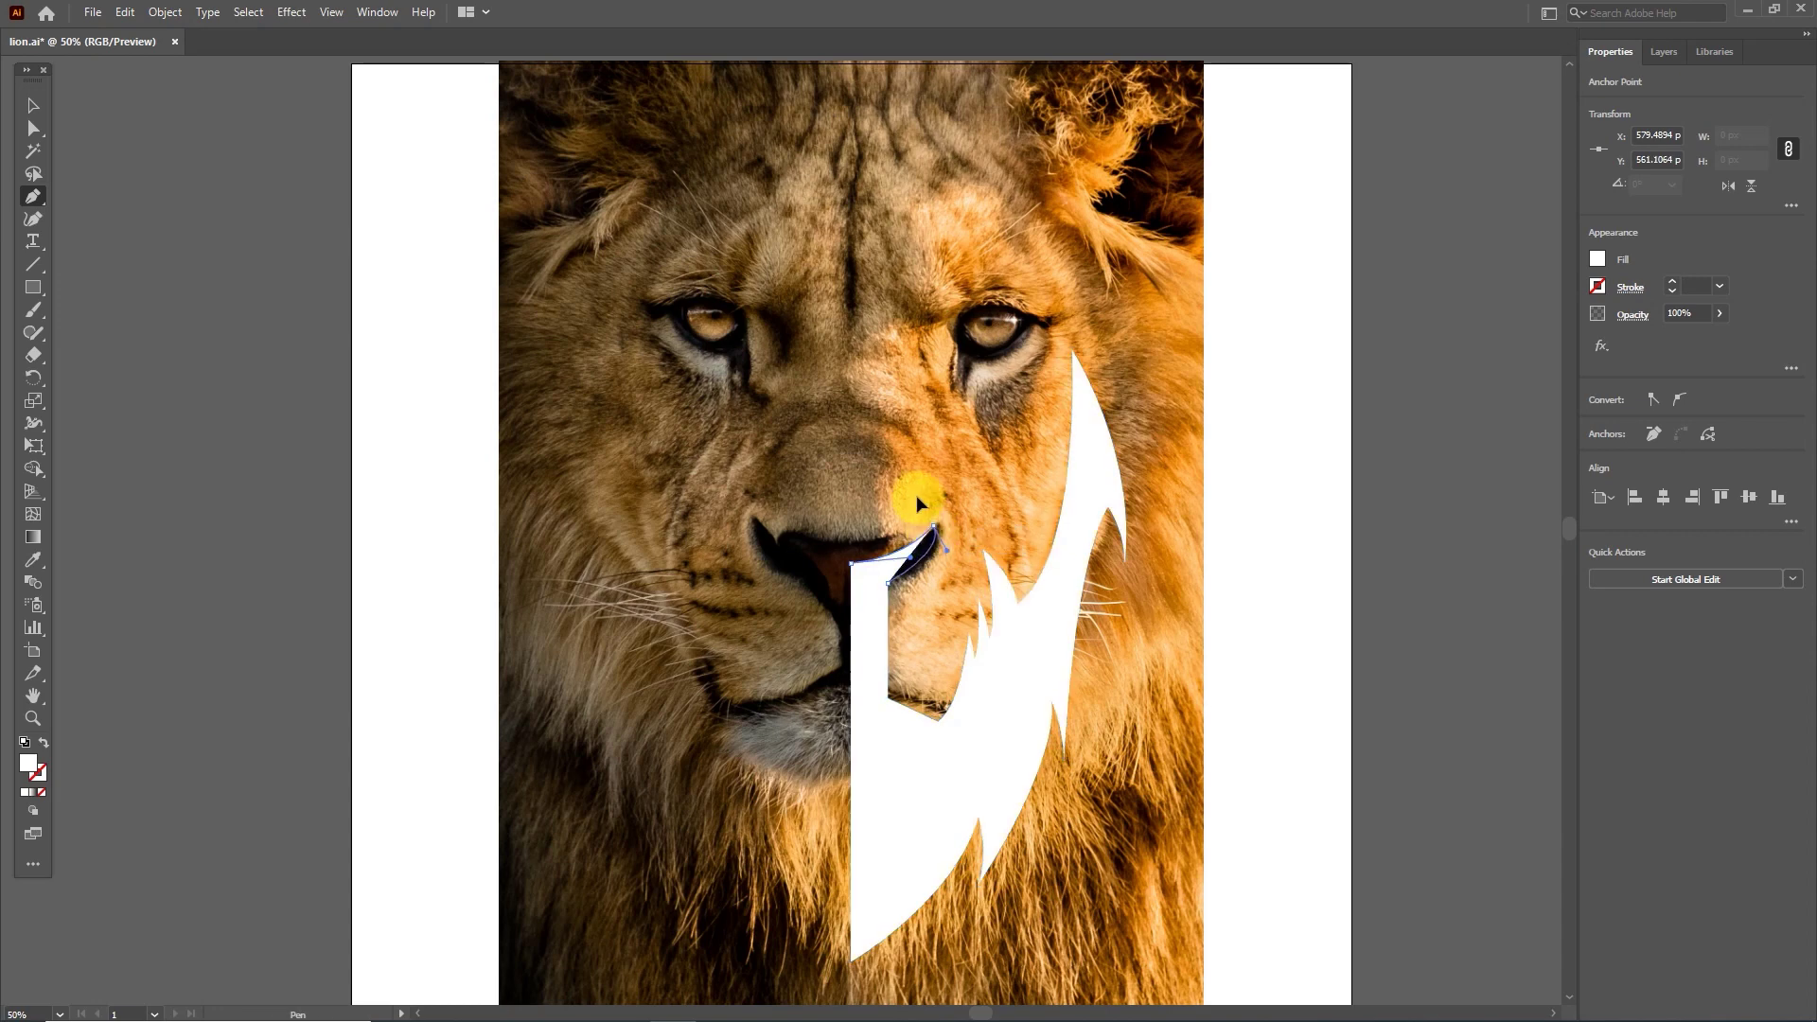
pyautogui.moveTo(934, 526); pyautogui.dragTo(930, 488)
# With the Curvature tool, bend the notch's left edge outward and delete its bottom point.
pyautogui.click(33, 218)
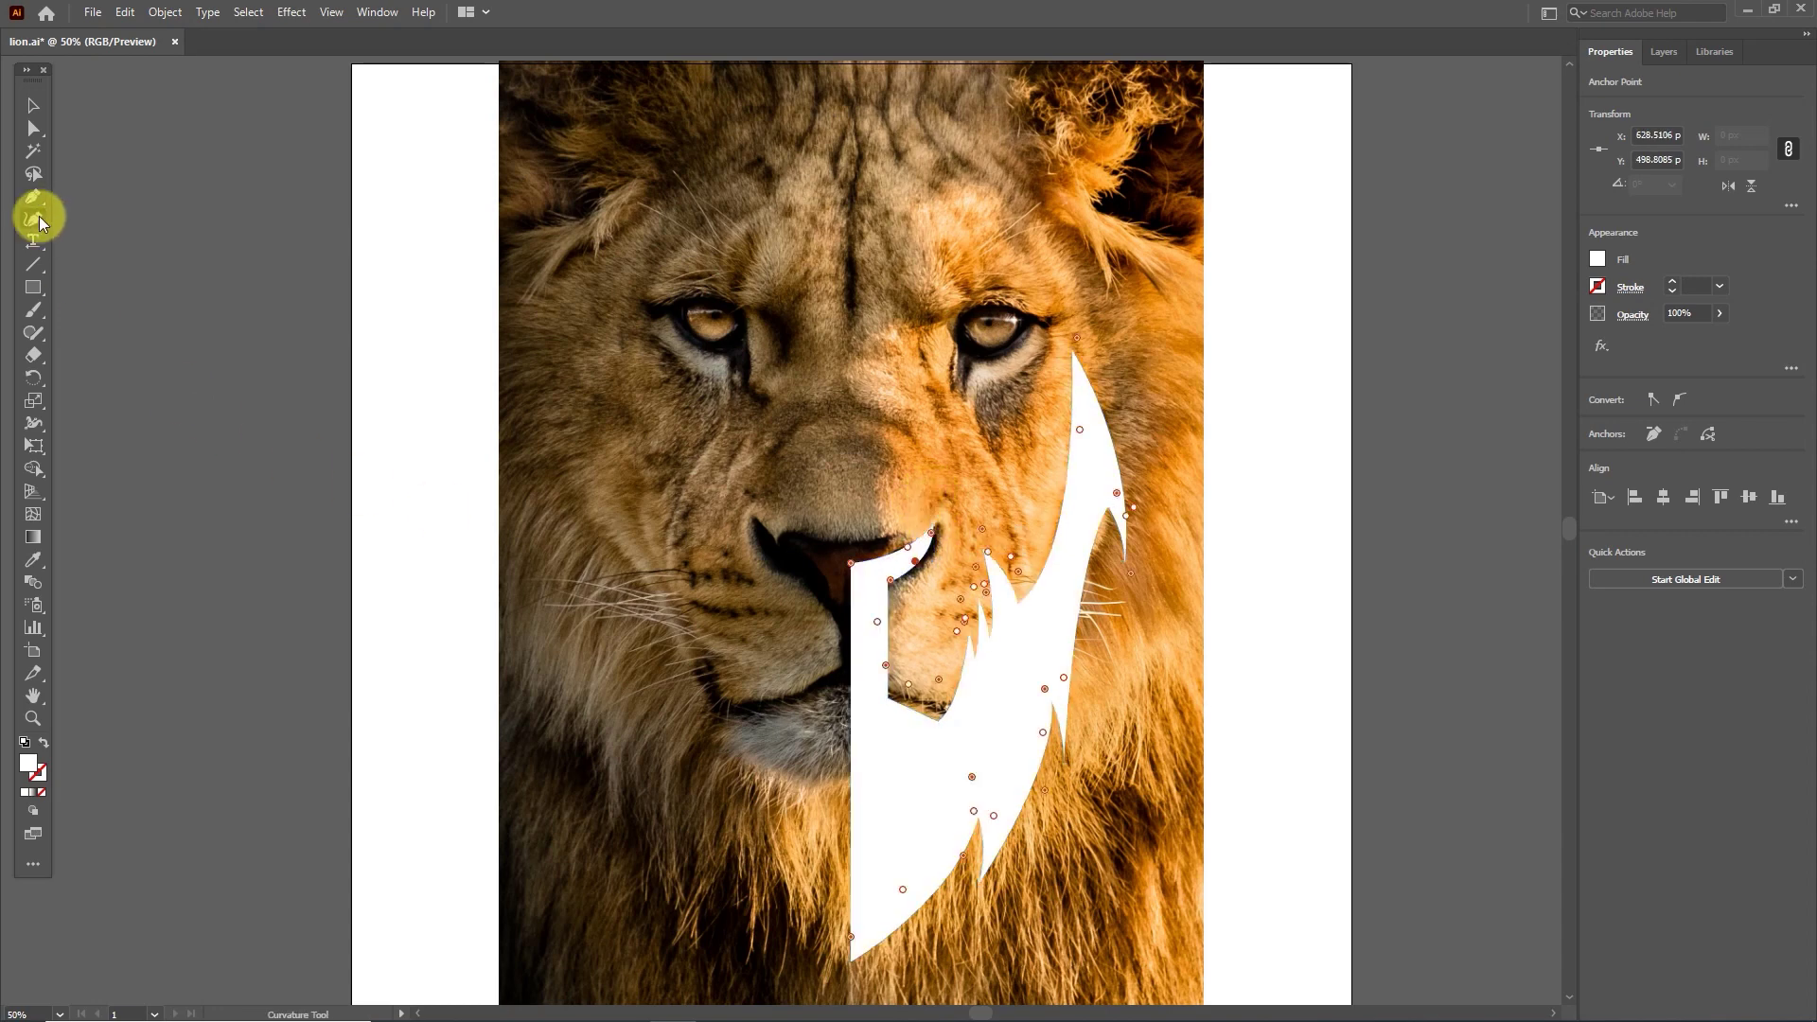
pyautogui.hotkey('ctrl', '+')
pyautogui.keyDown('alt'); pyautogui.scroll(1, 904, 740); pyautogui.keyUp('alt')
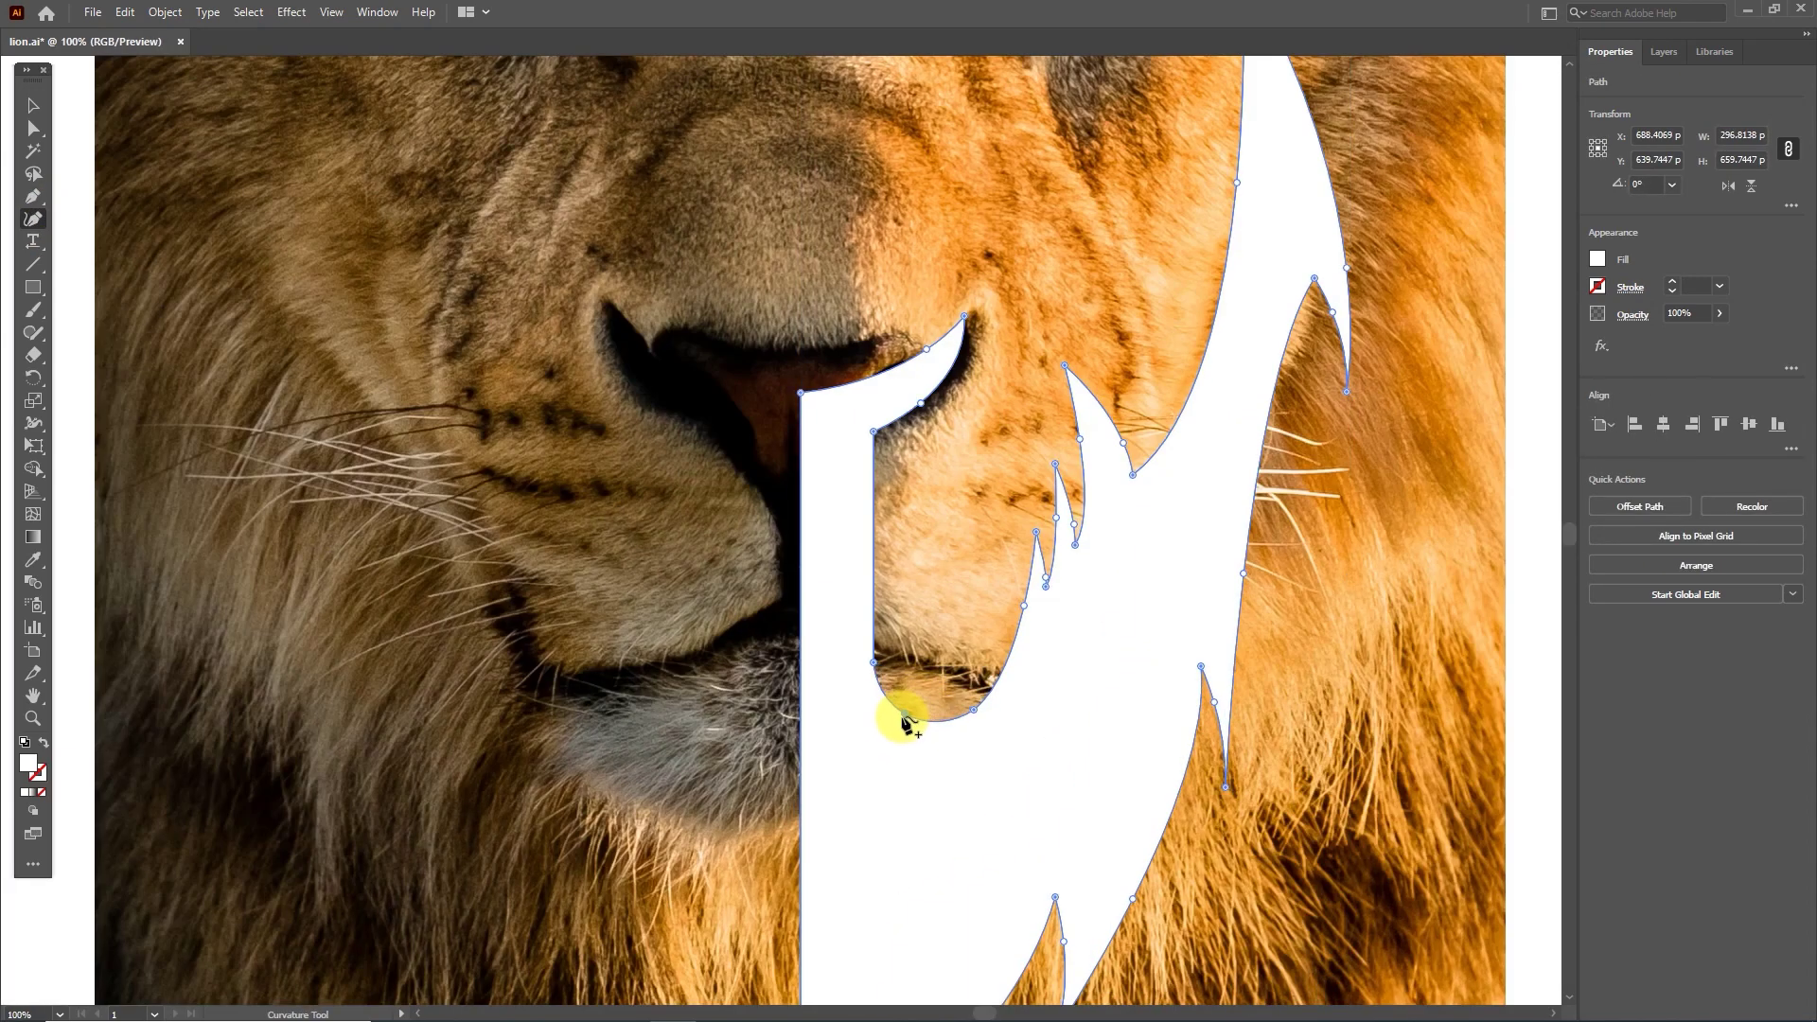
pyautogui.moveTo(872, 549); pyautogui.dragTo(855, 547)
pyautogui.click(974, 710)
pyautogui.press('Delete')
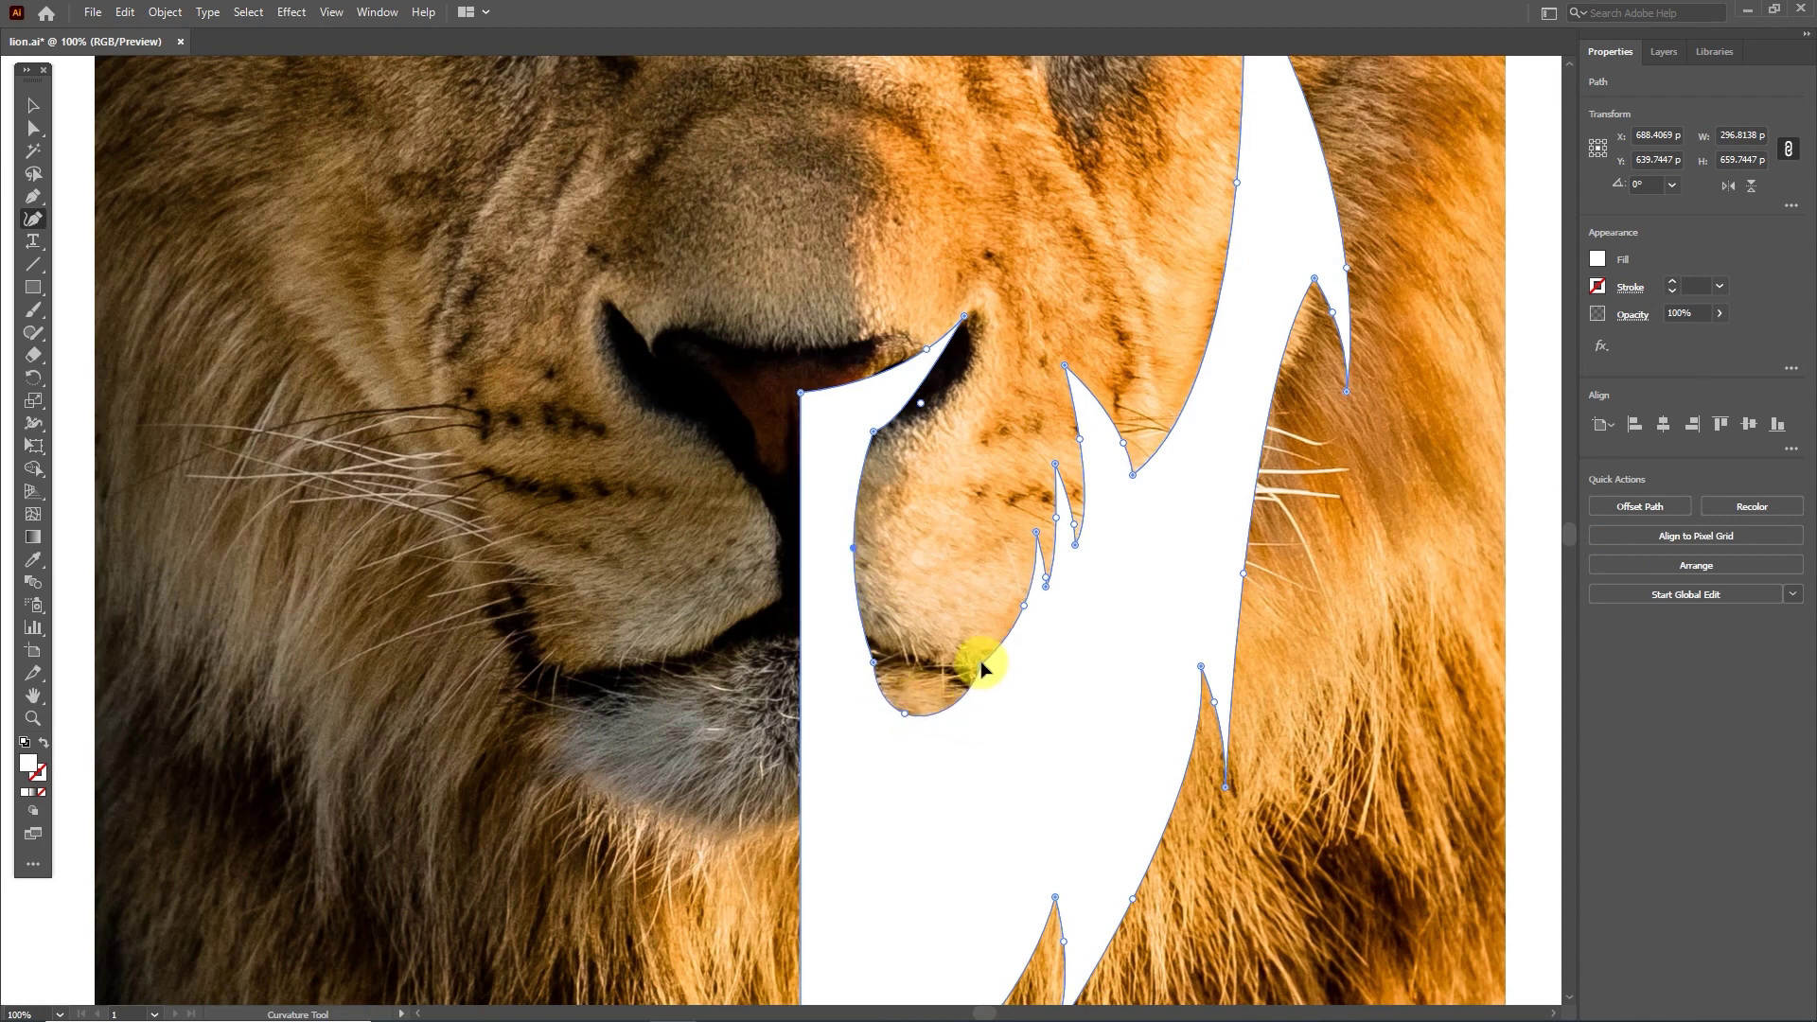
pyautogui.moveTo(906, 712)
pyautogui.mouseDown()
pyautogui.moveTo(918, 649)
pyautogui.moveTo(860, 602)
pyautogui.mouseUp()
pyautogui.click(865, 604)
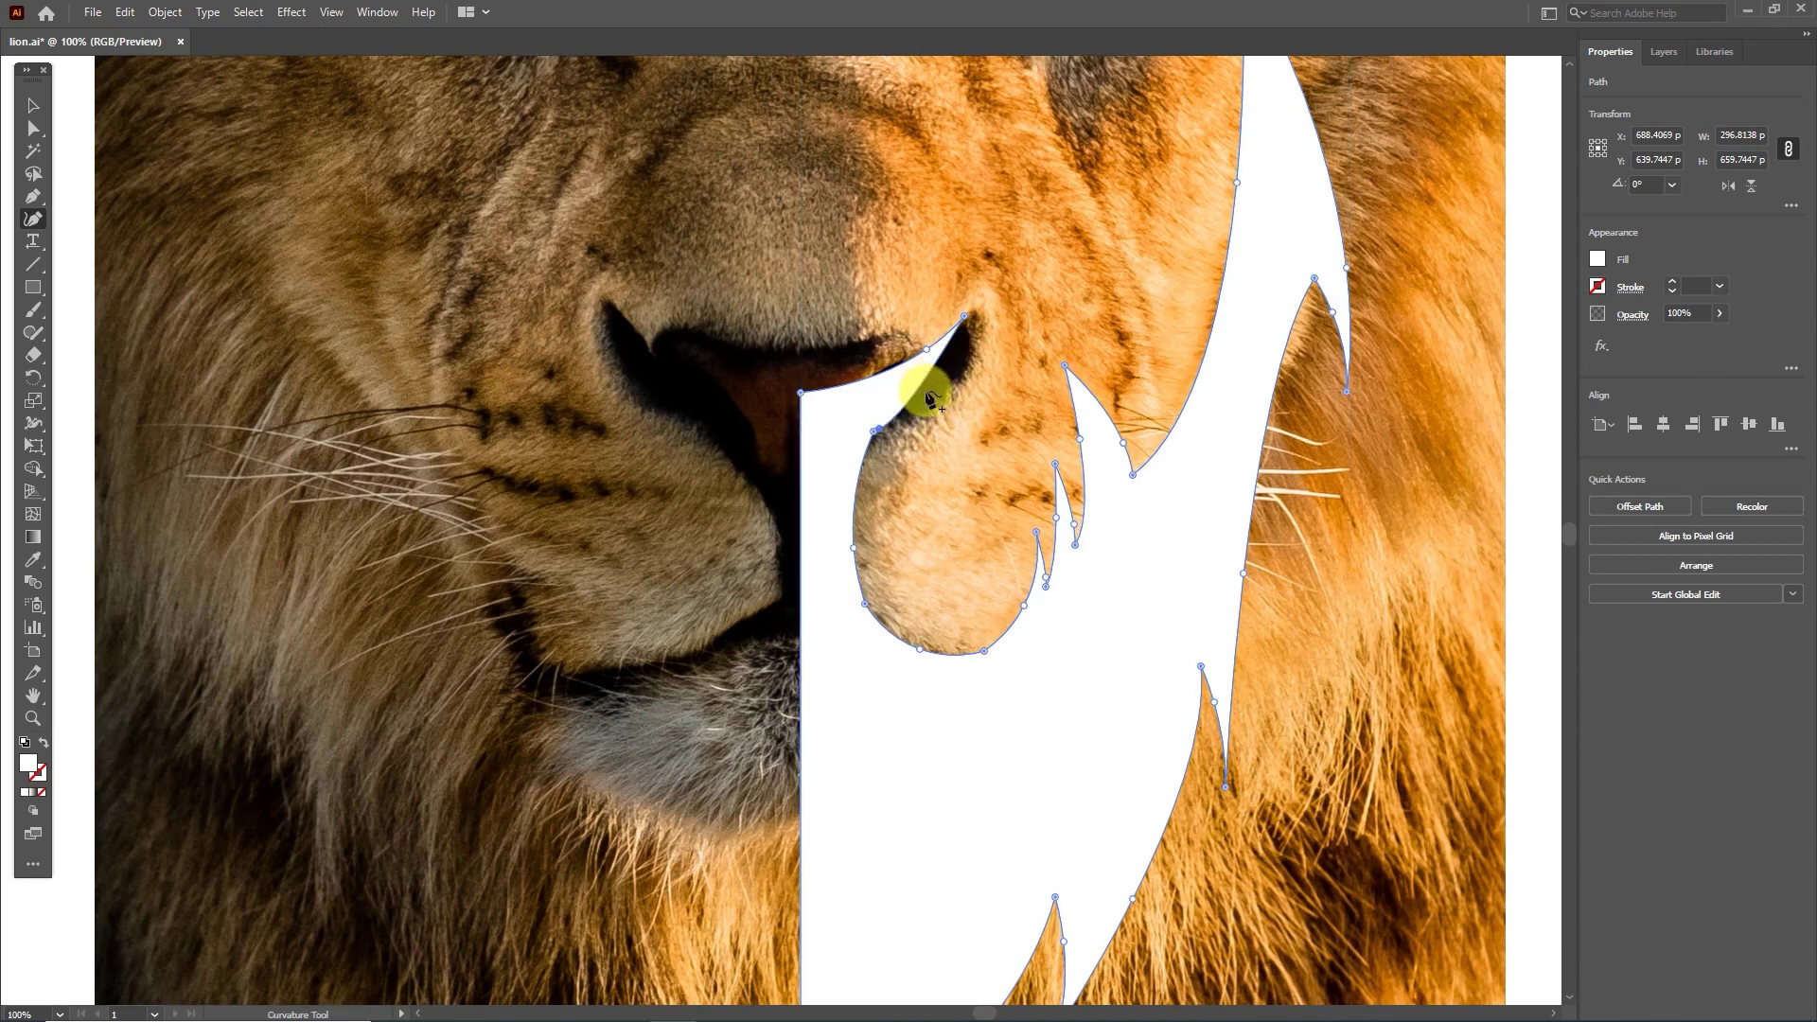
# Sharpen the point below the nose, add bulge points, then round the tip and smooth the left bulge.
pyautogui.doubleClick(875, 431)
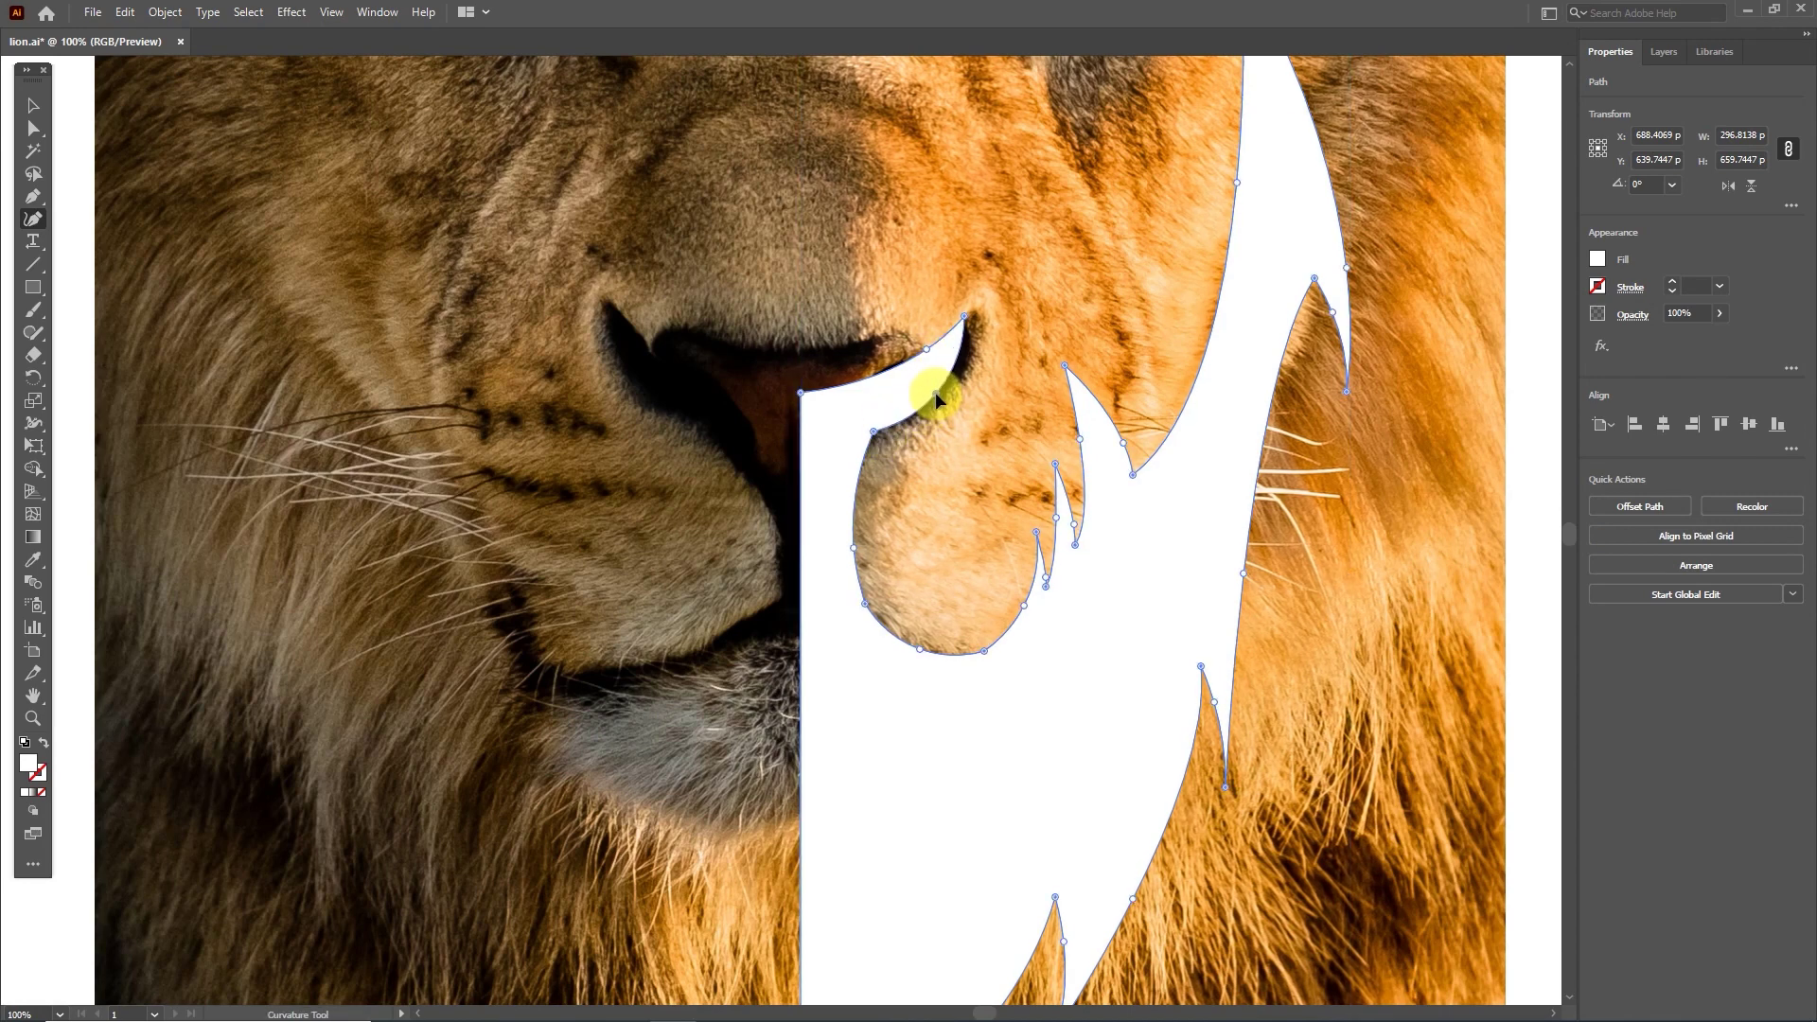
pyautogui.click(935, 394)
pyautogui.moveTo(985, 651); pyautogui.dragTo(863, 598)
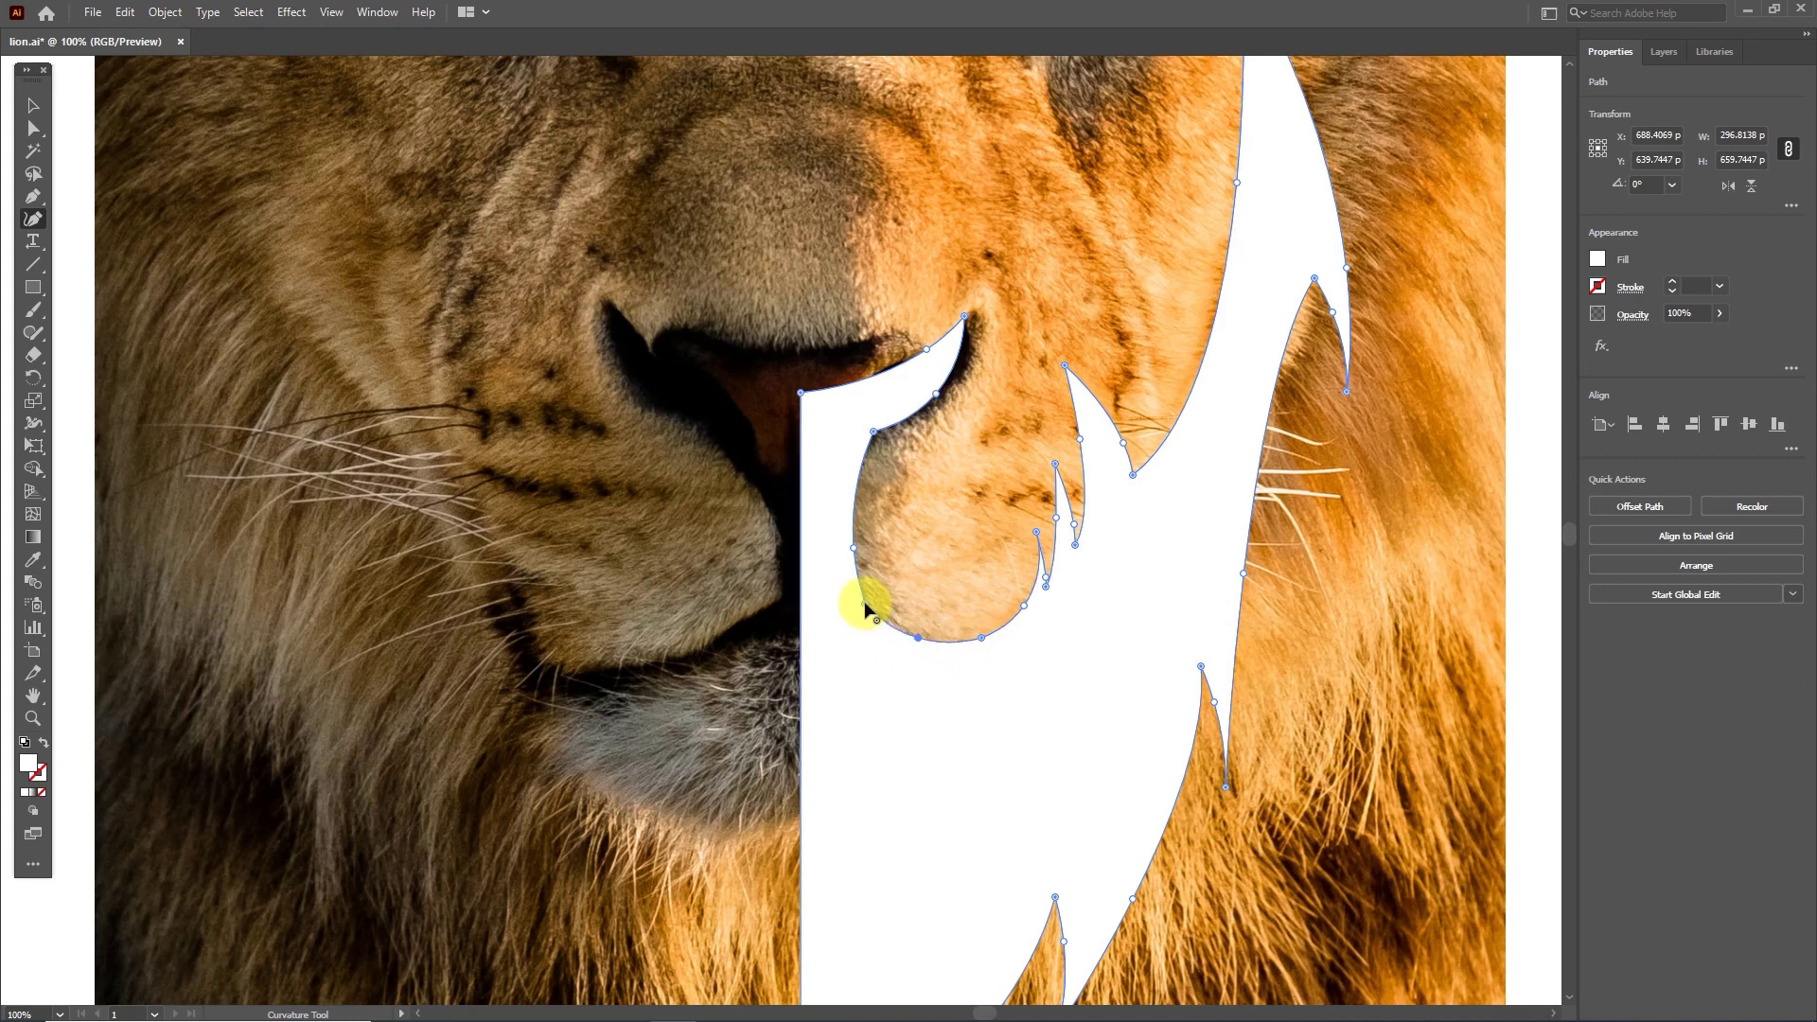
pyautogui.click(853, 545)
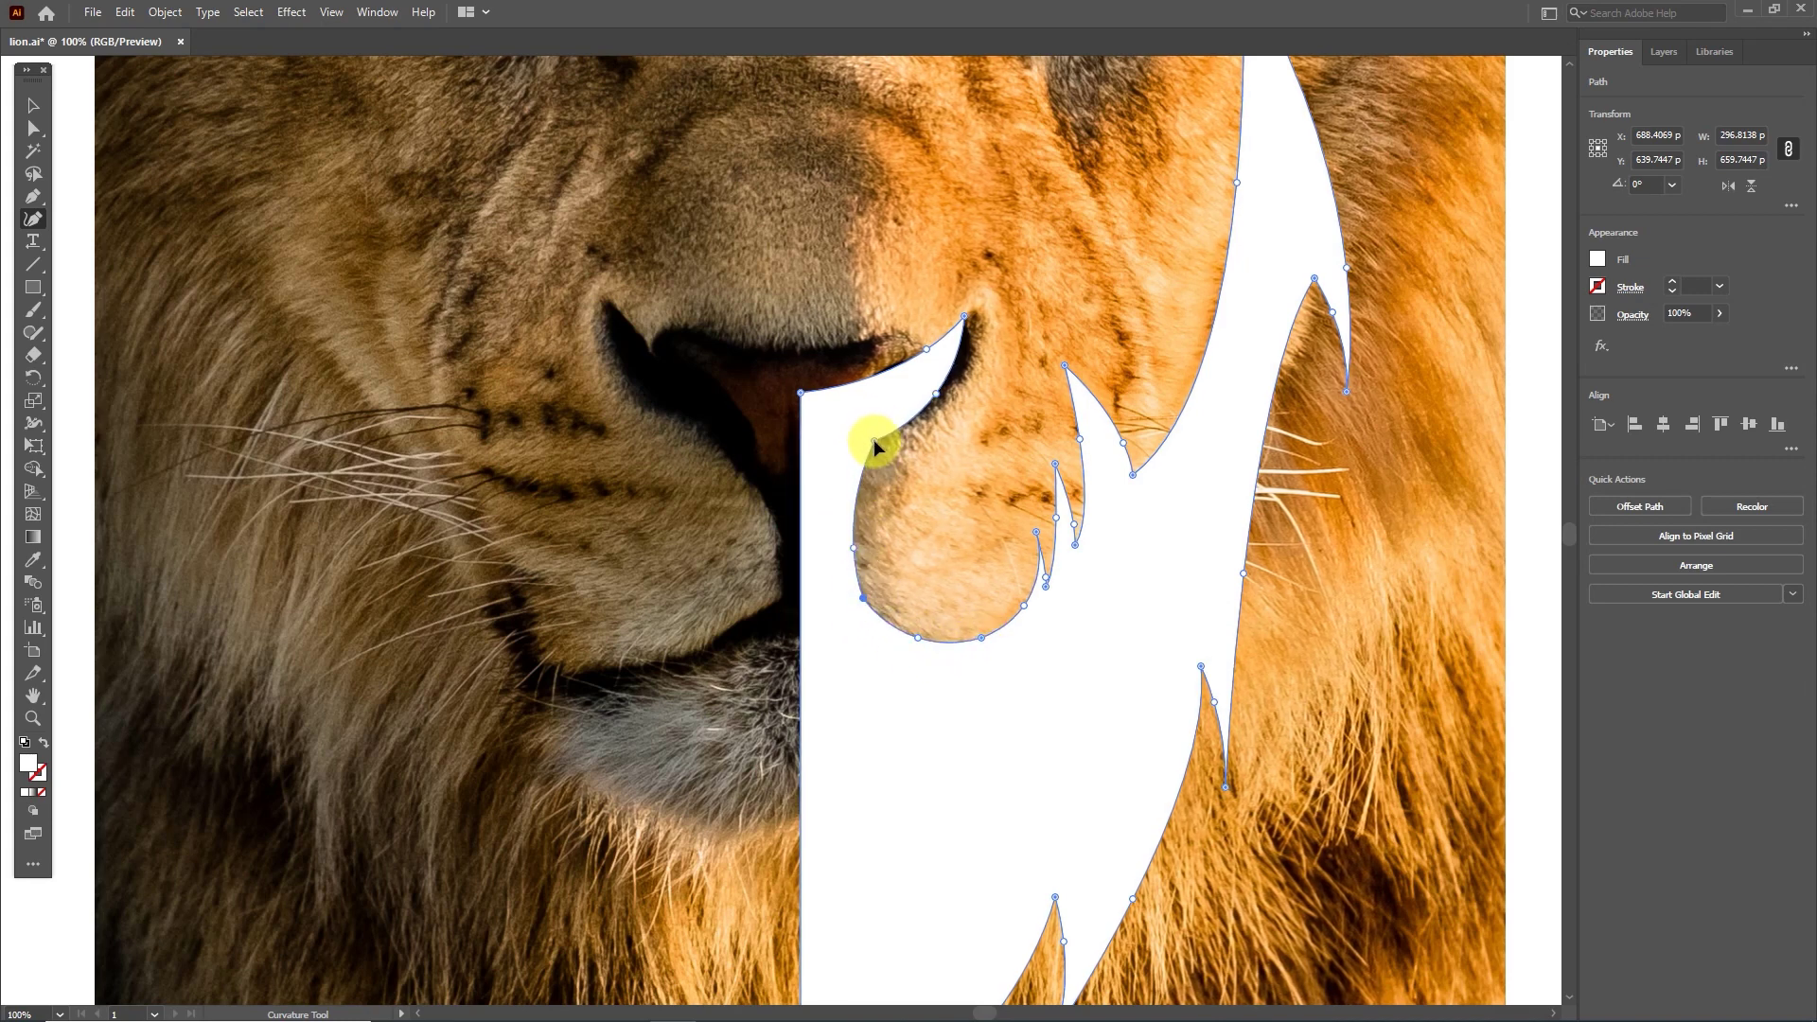
pyautogui.click(33, 128)
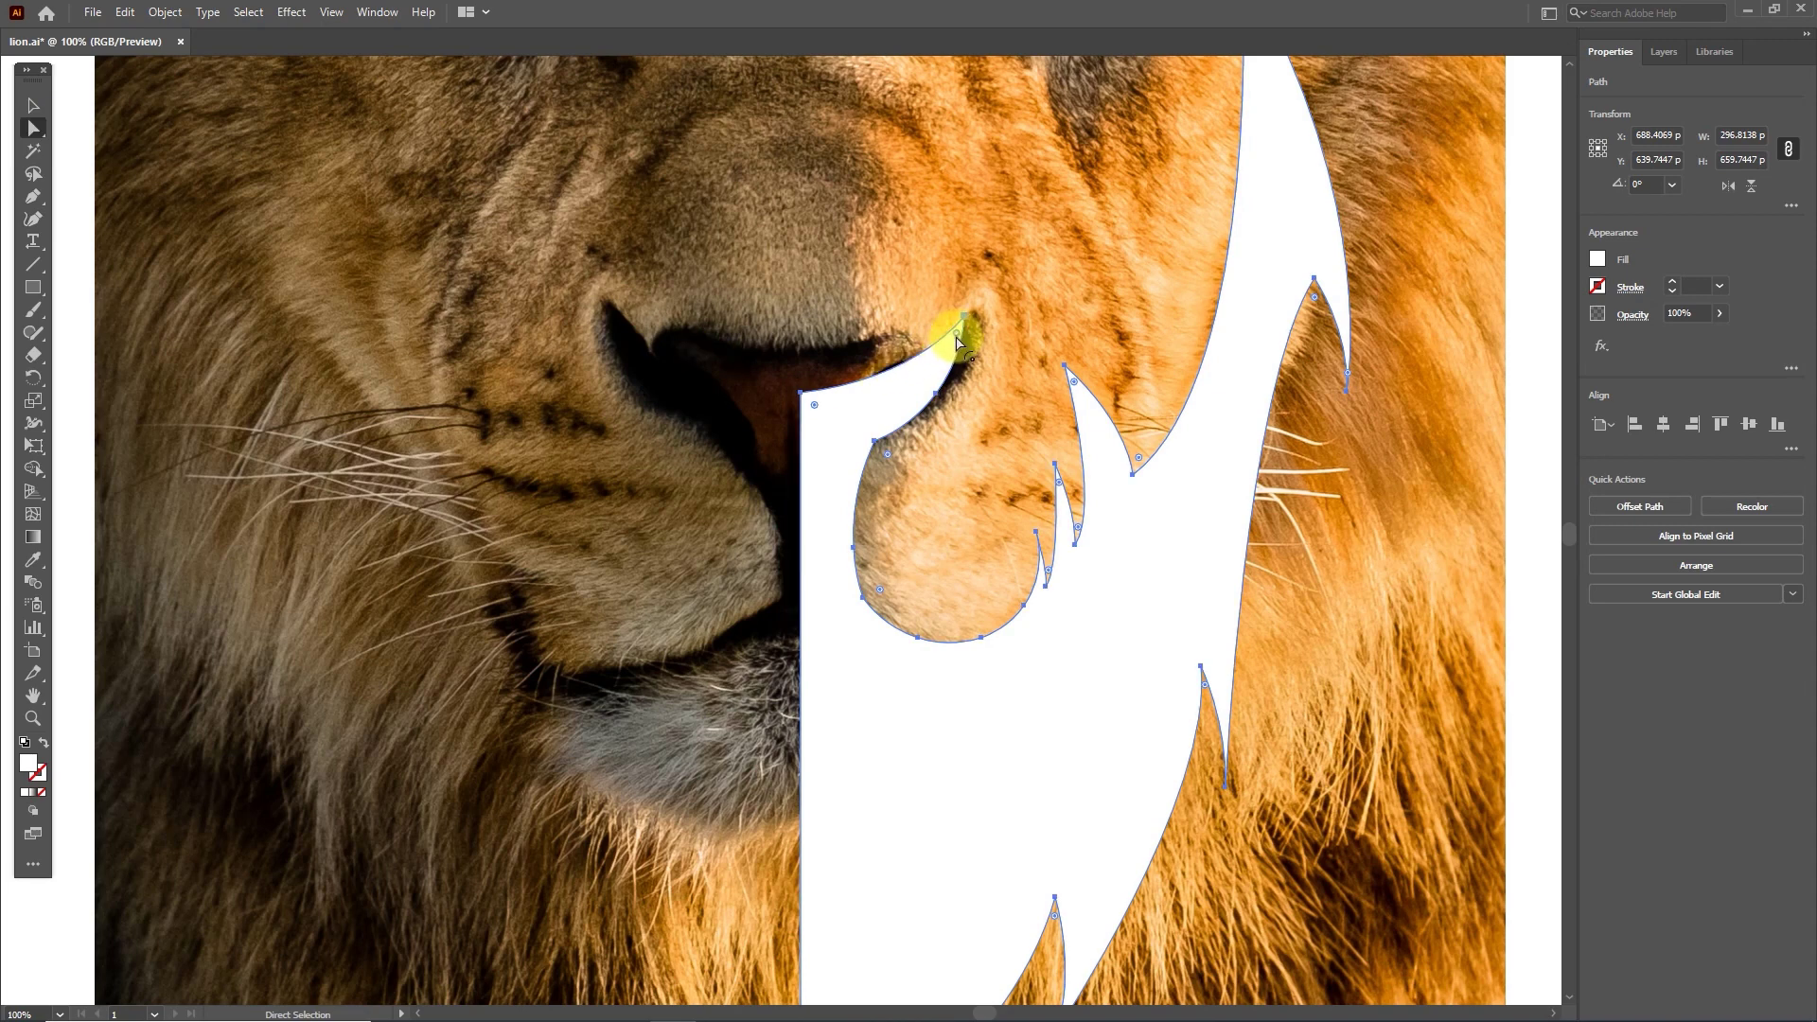
pyautogui.moveTo(957, 341); pyautogui.dragTo(960, 338)
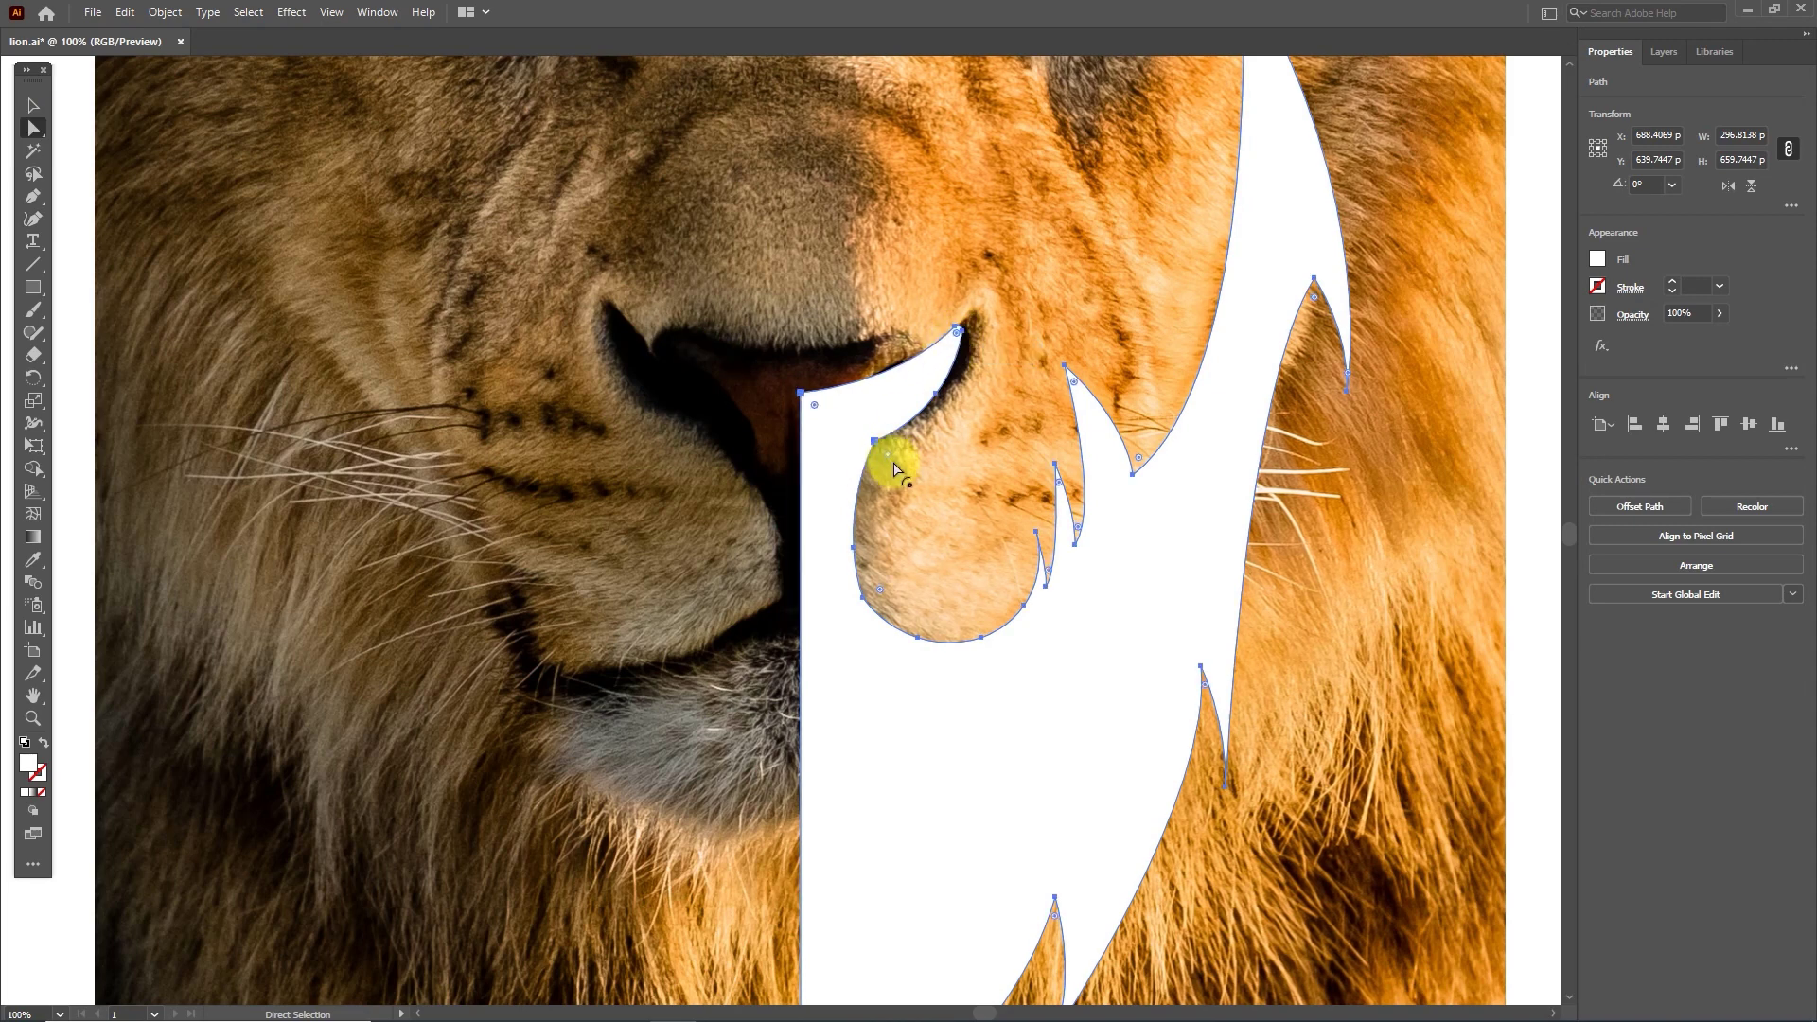
pyautogui.moveTo(872, 580); pyautogui.dragTo(1060, 594)
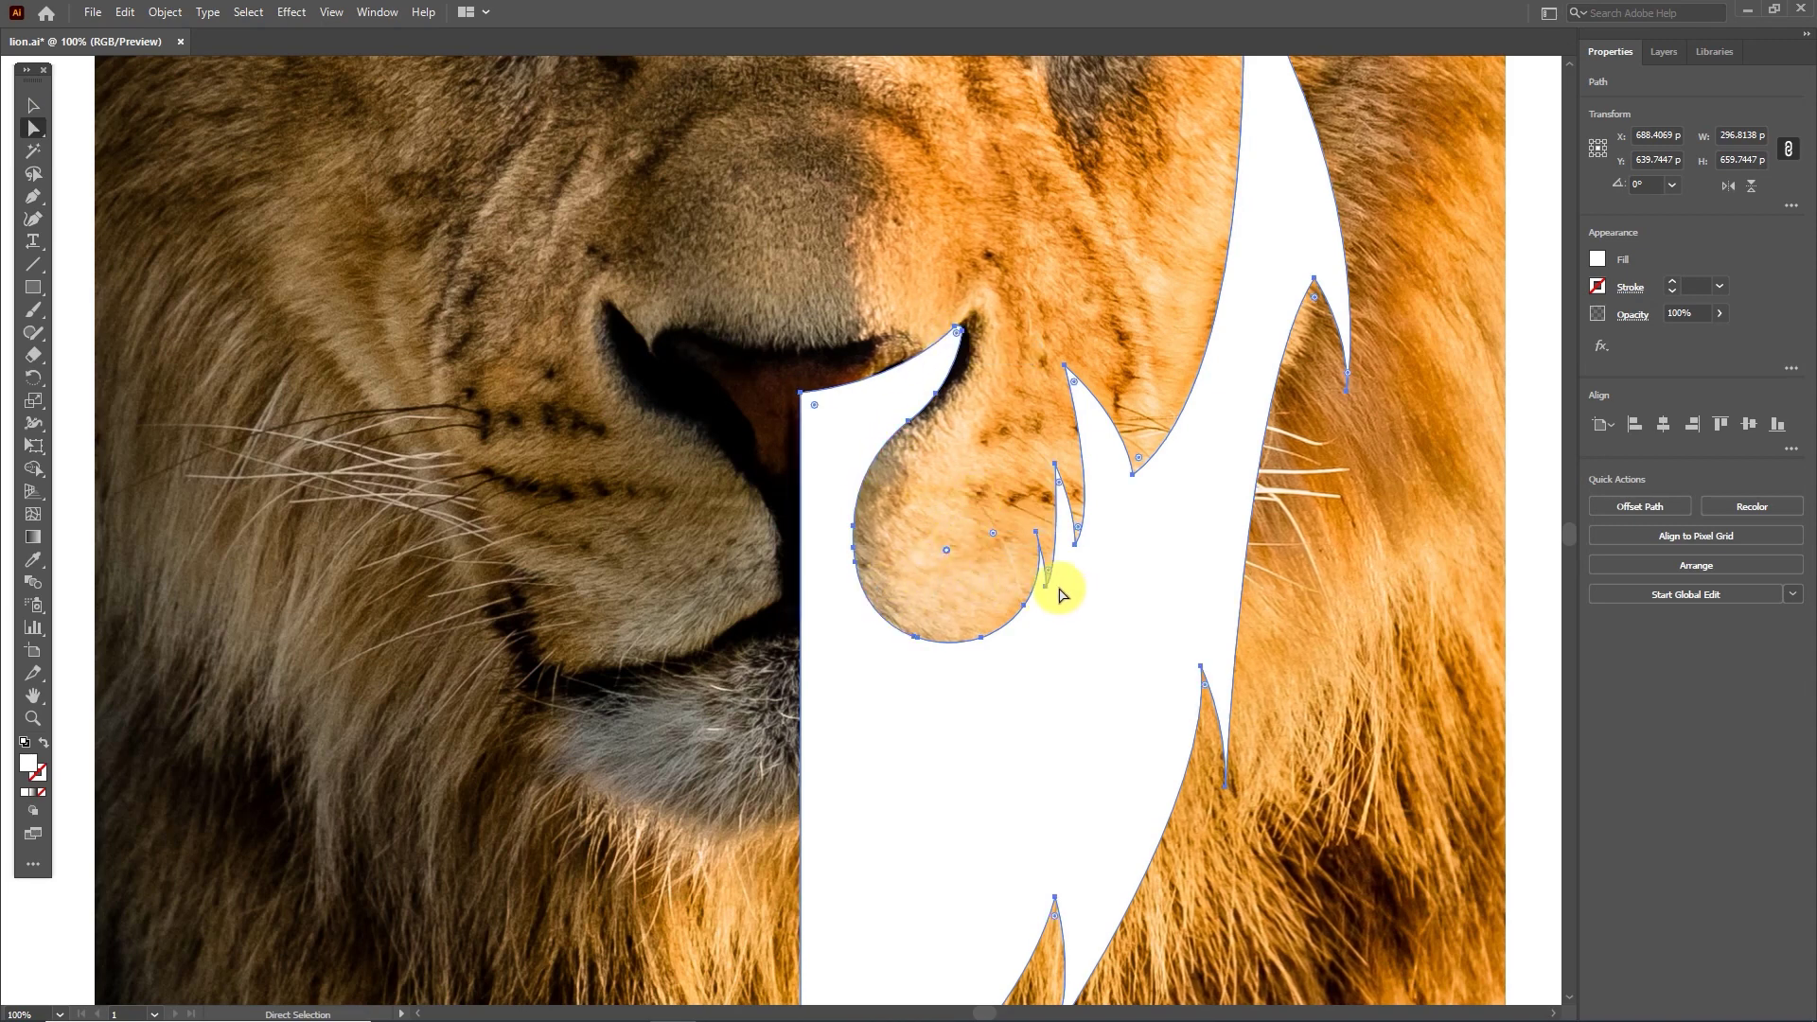
pyautogui.click(33, 105)
# Draw a new Pen path over the lion's right eye, ending in a point trailing below.
pyautogui.click(781, 195)
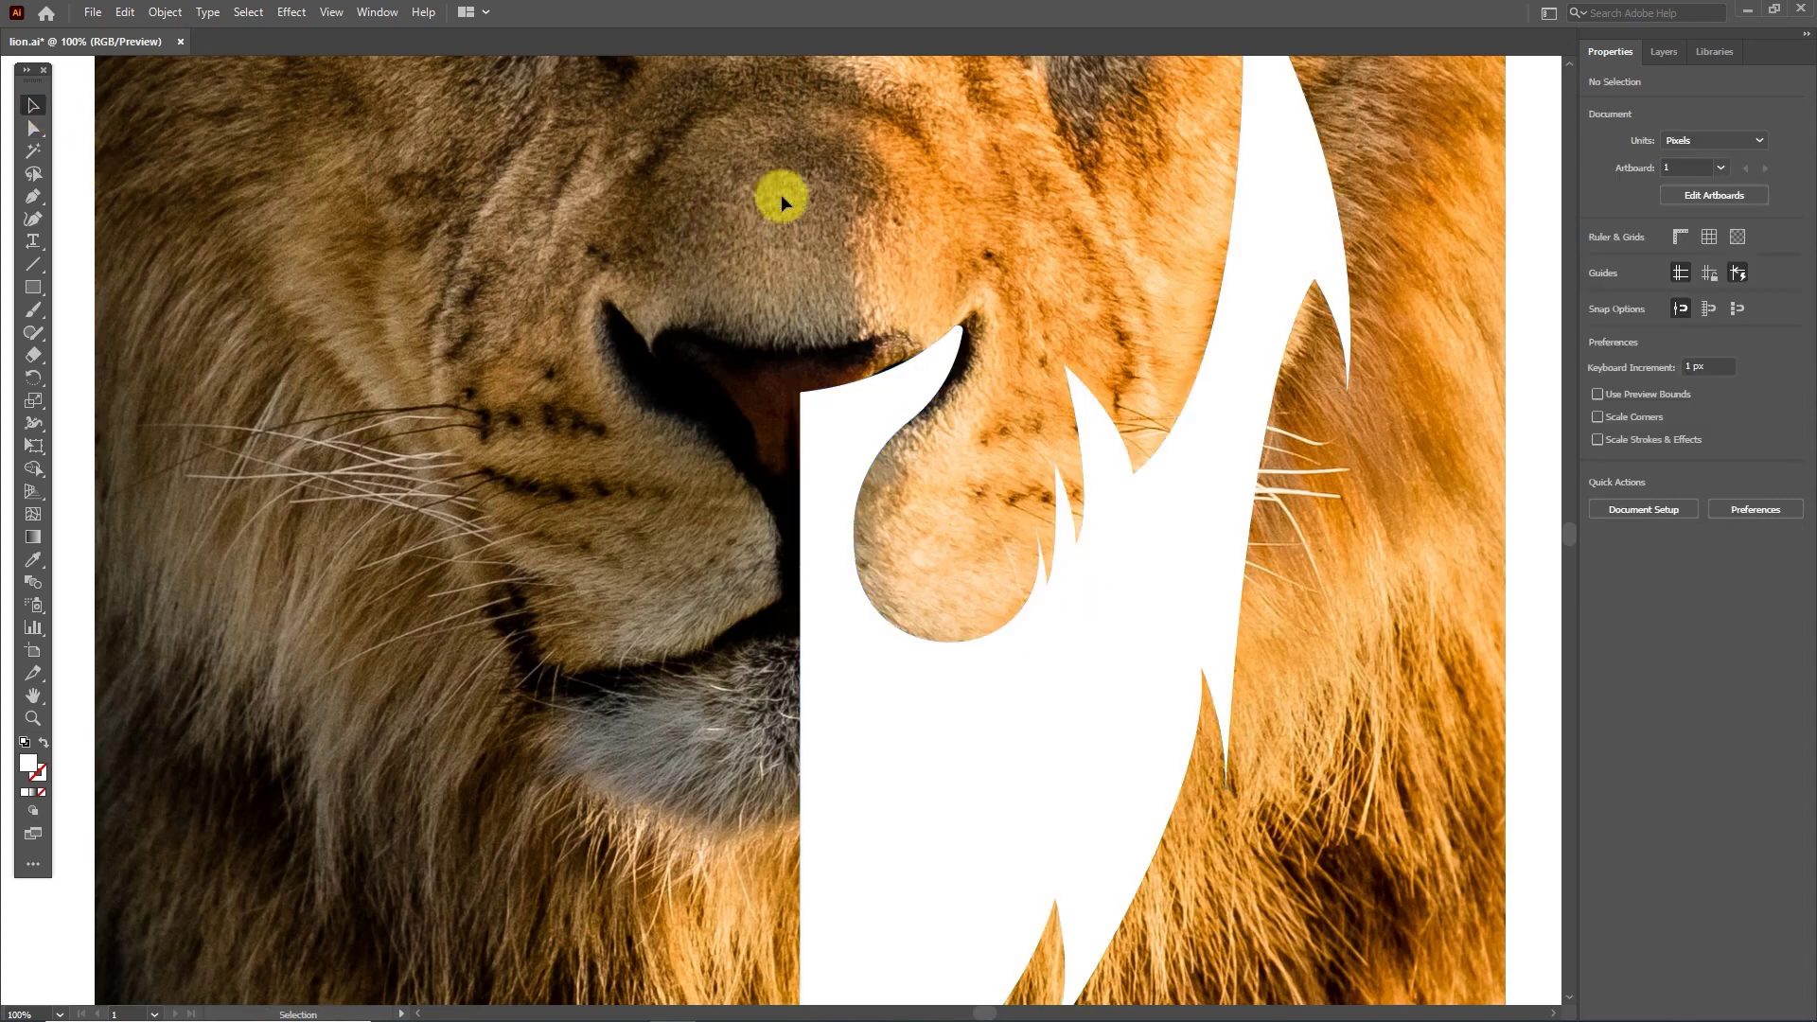
pyautogui.scroll(-2, 975, 593)
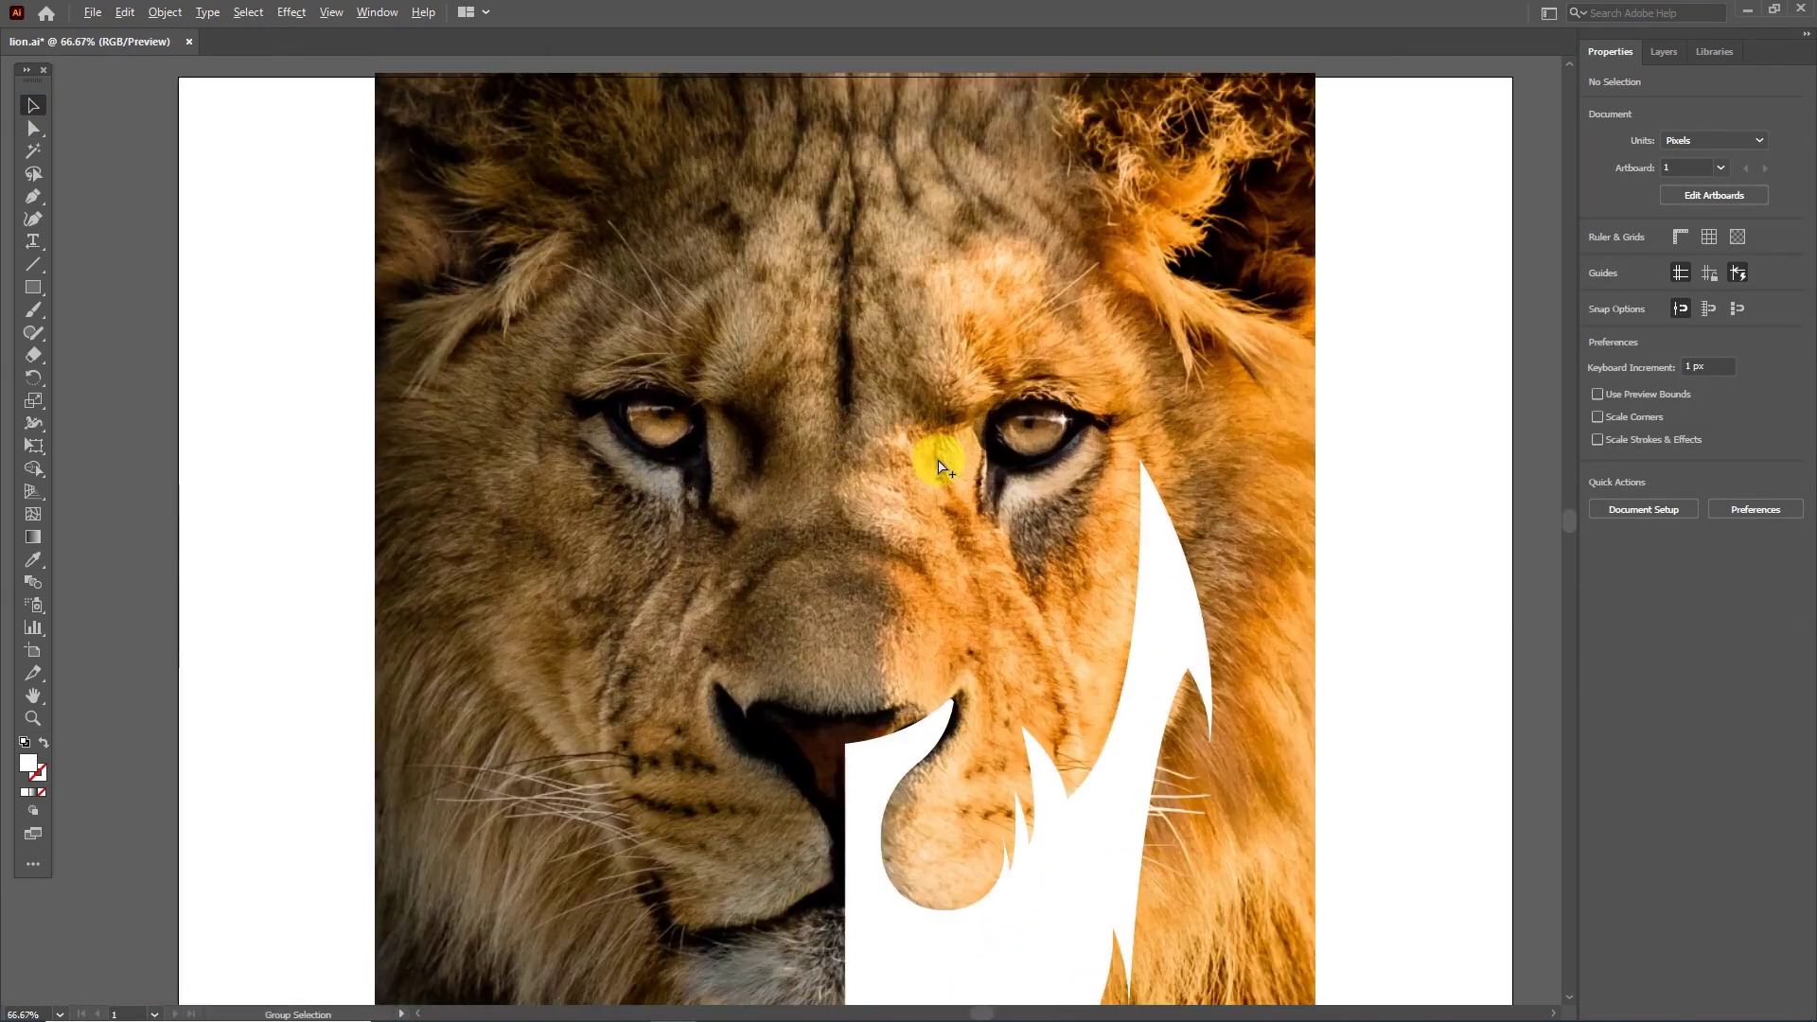
pyautogui.click(33, 196)
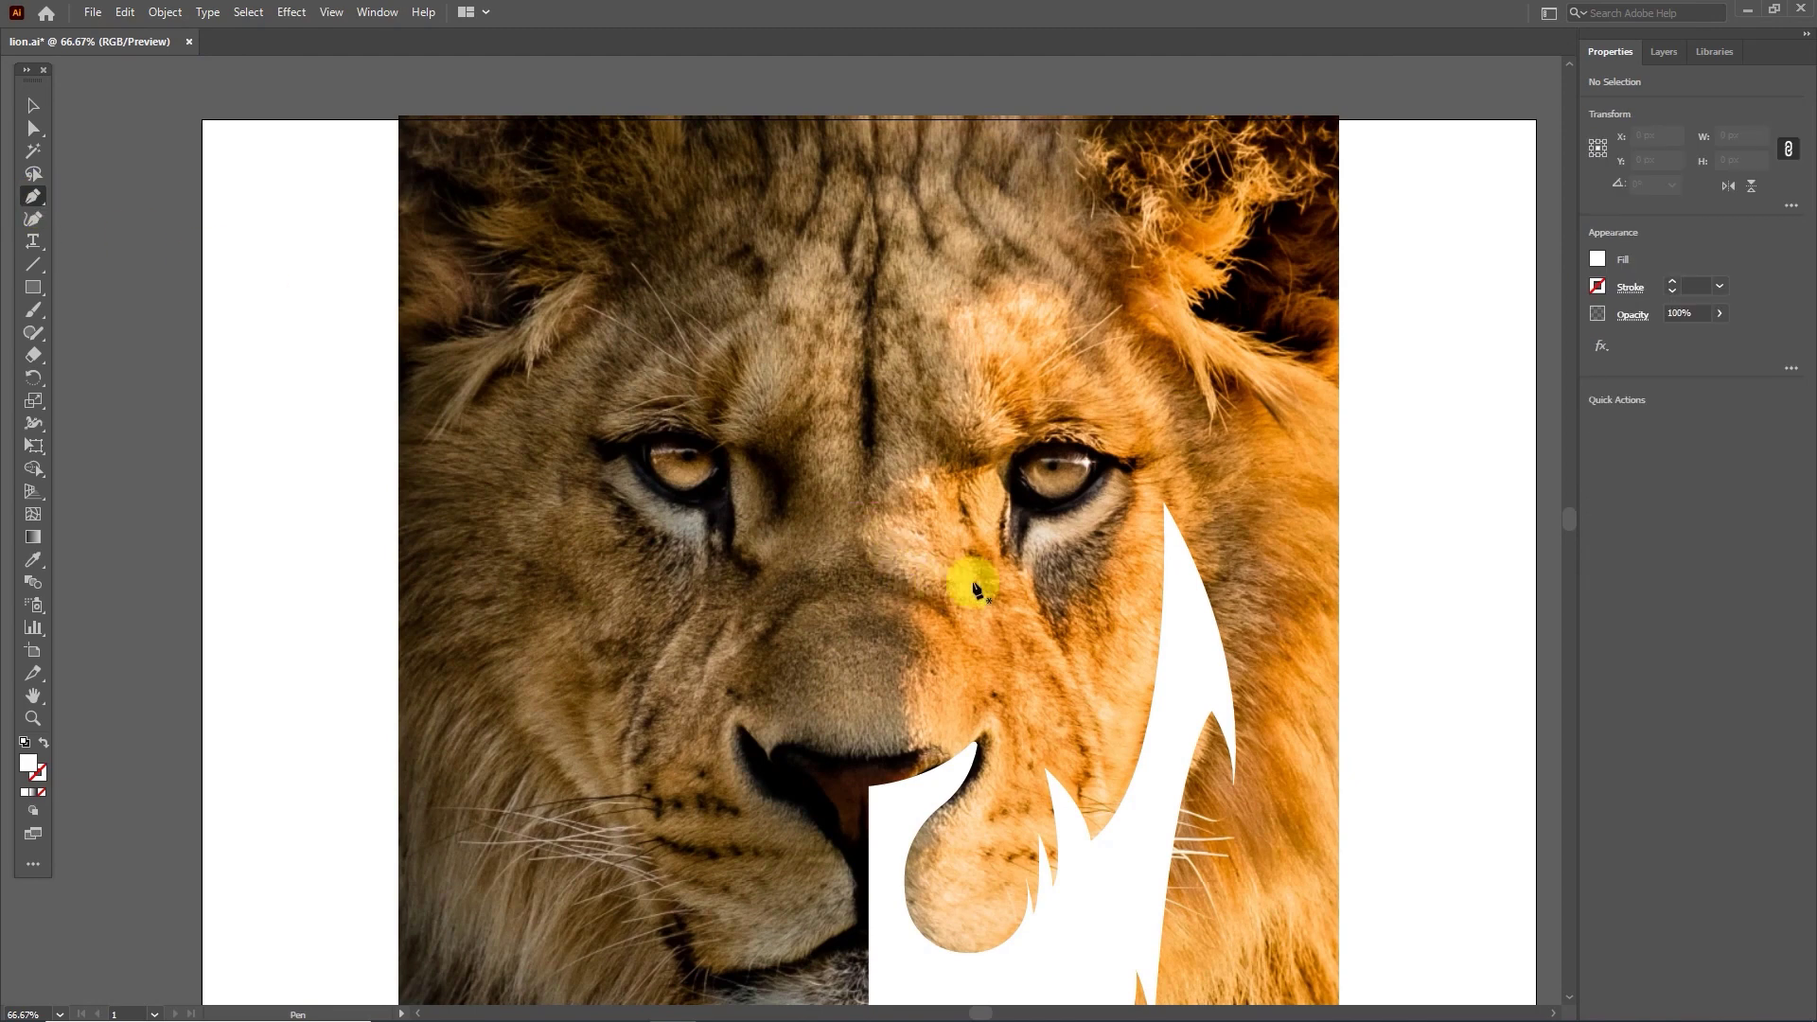
pyautogui.click(1016, 522)
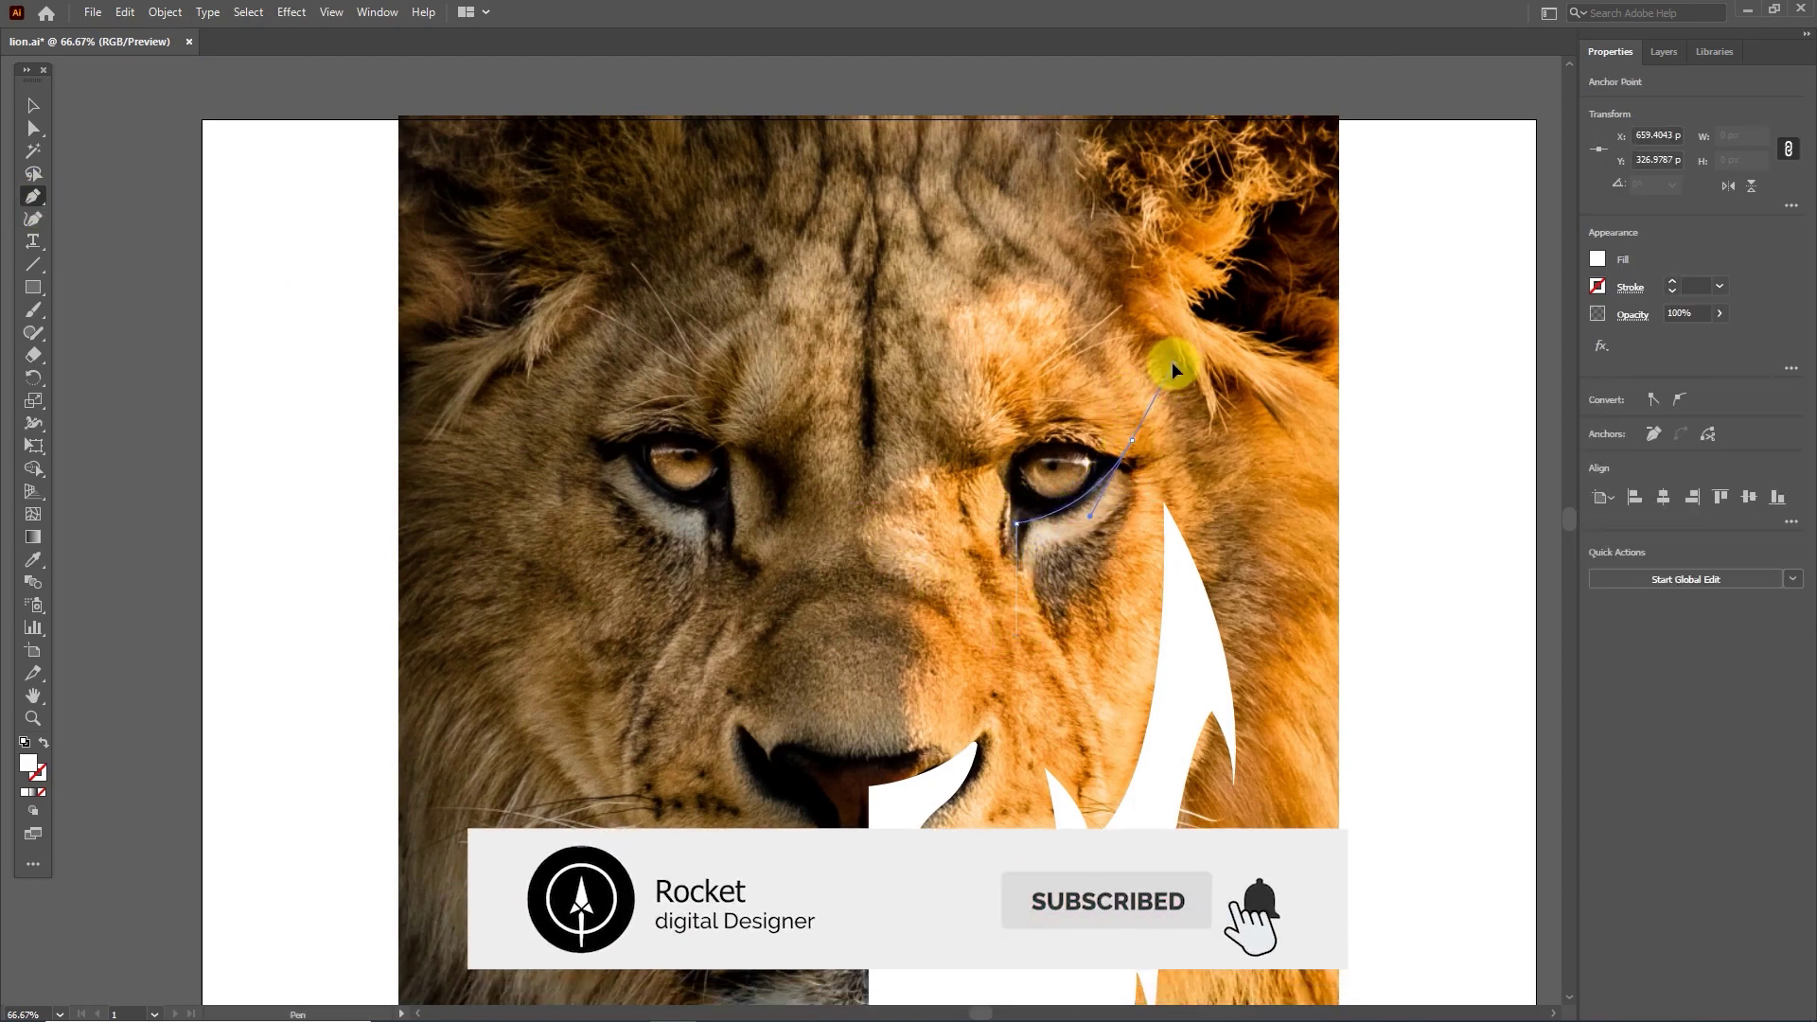
pyautogui.moveTo(1132, 440)
pyautogui.mouseDown()
pyautogui.moveTo(1006, 458)
pyautogui.moveTo(972, 487)
pyautogui.moveTo(965, 467)
pyautogui.mouseUp()
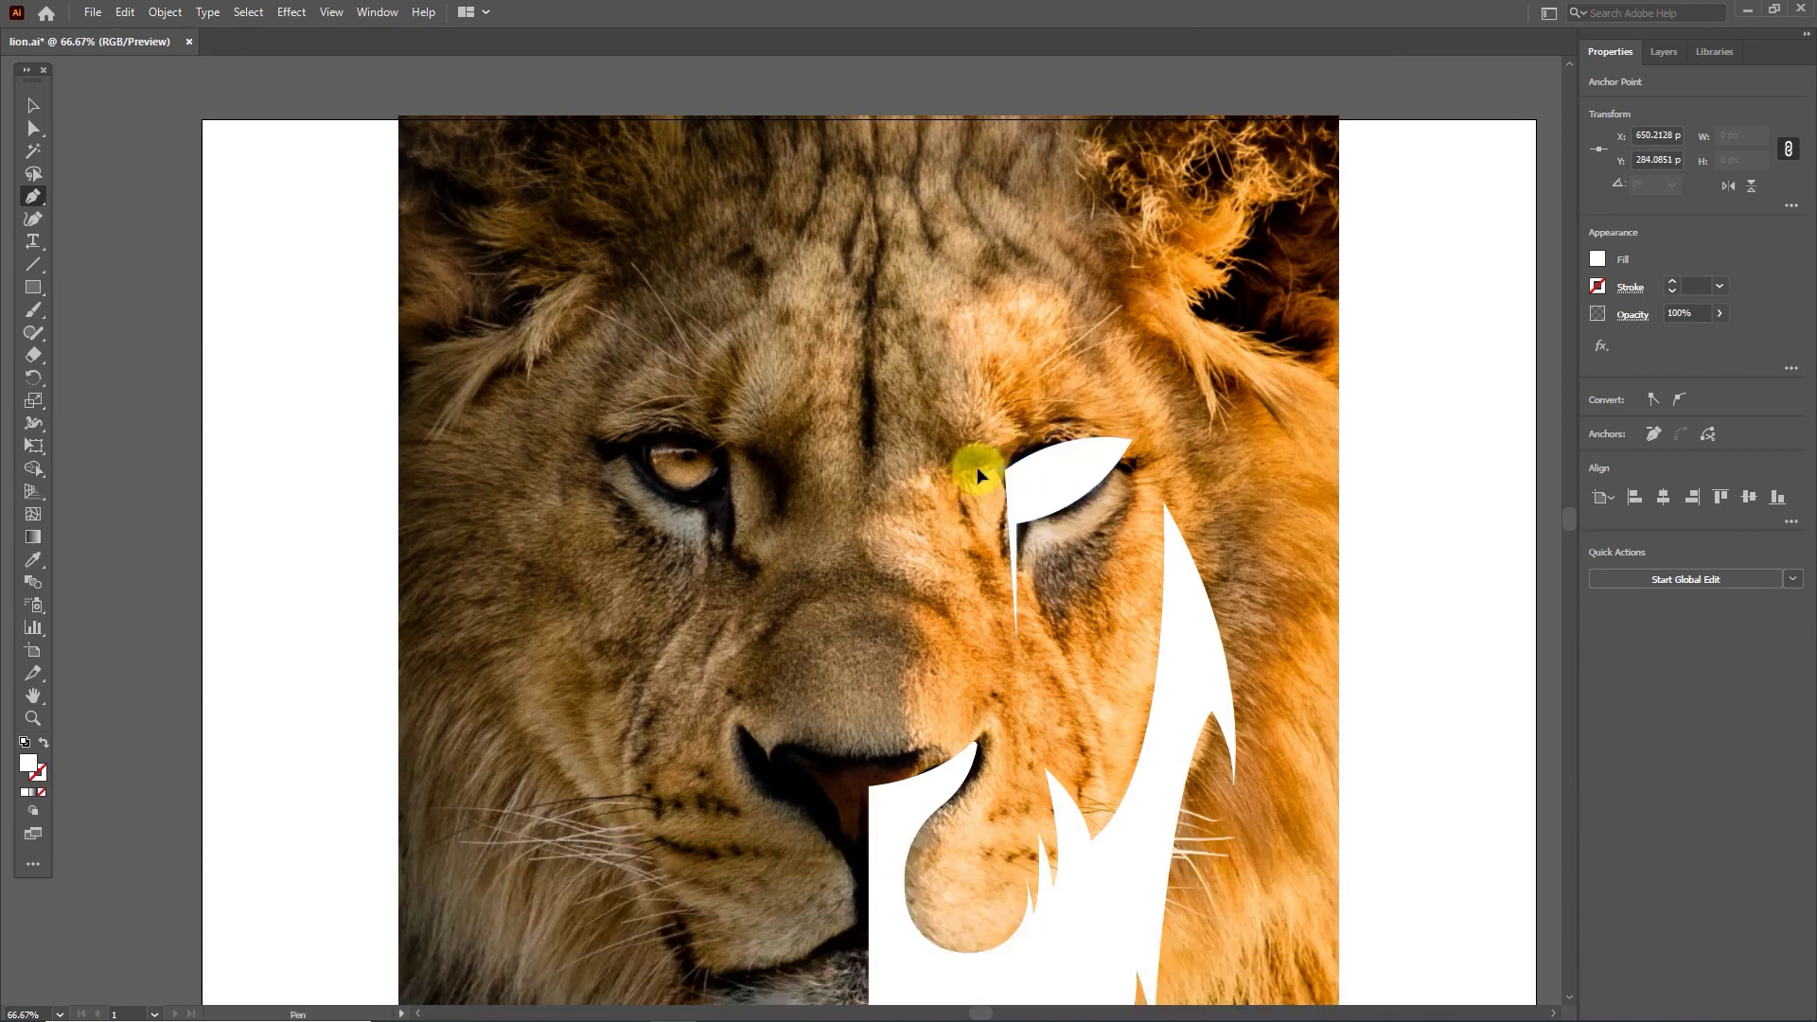
pyautogui.click(1015, 636)
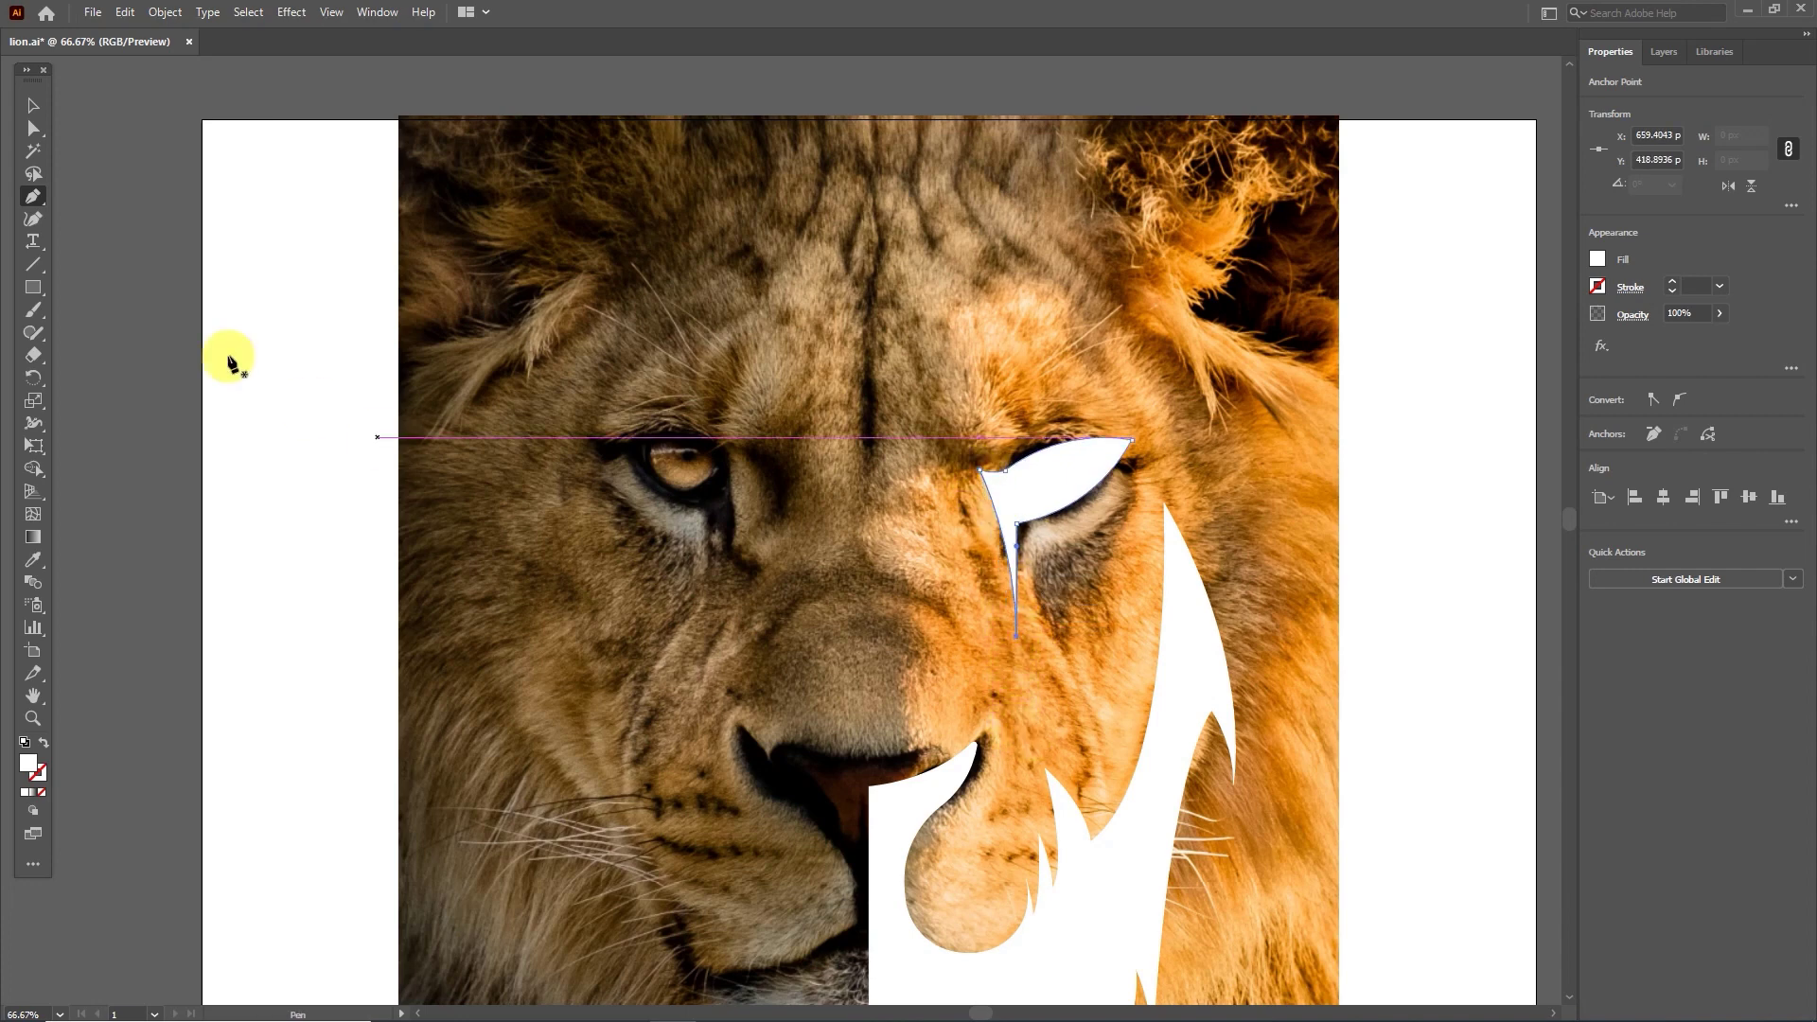
# Round the eye shape's left and right corners using the corner widgets.
pyautogui.click(33, 135)
pyautogui.click(1114, 453)
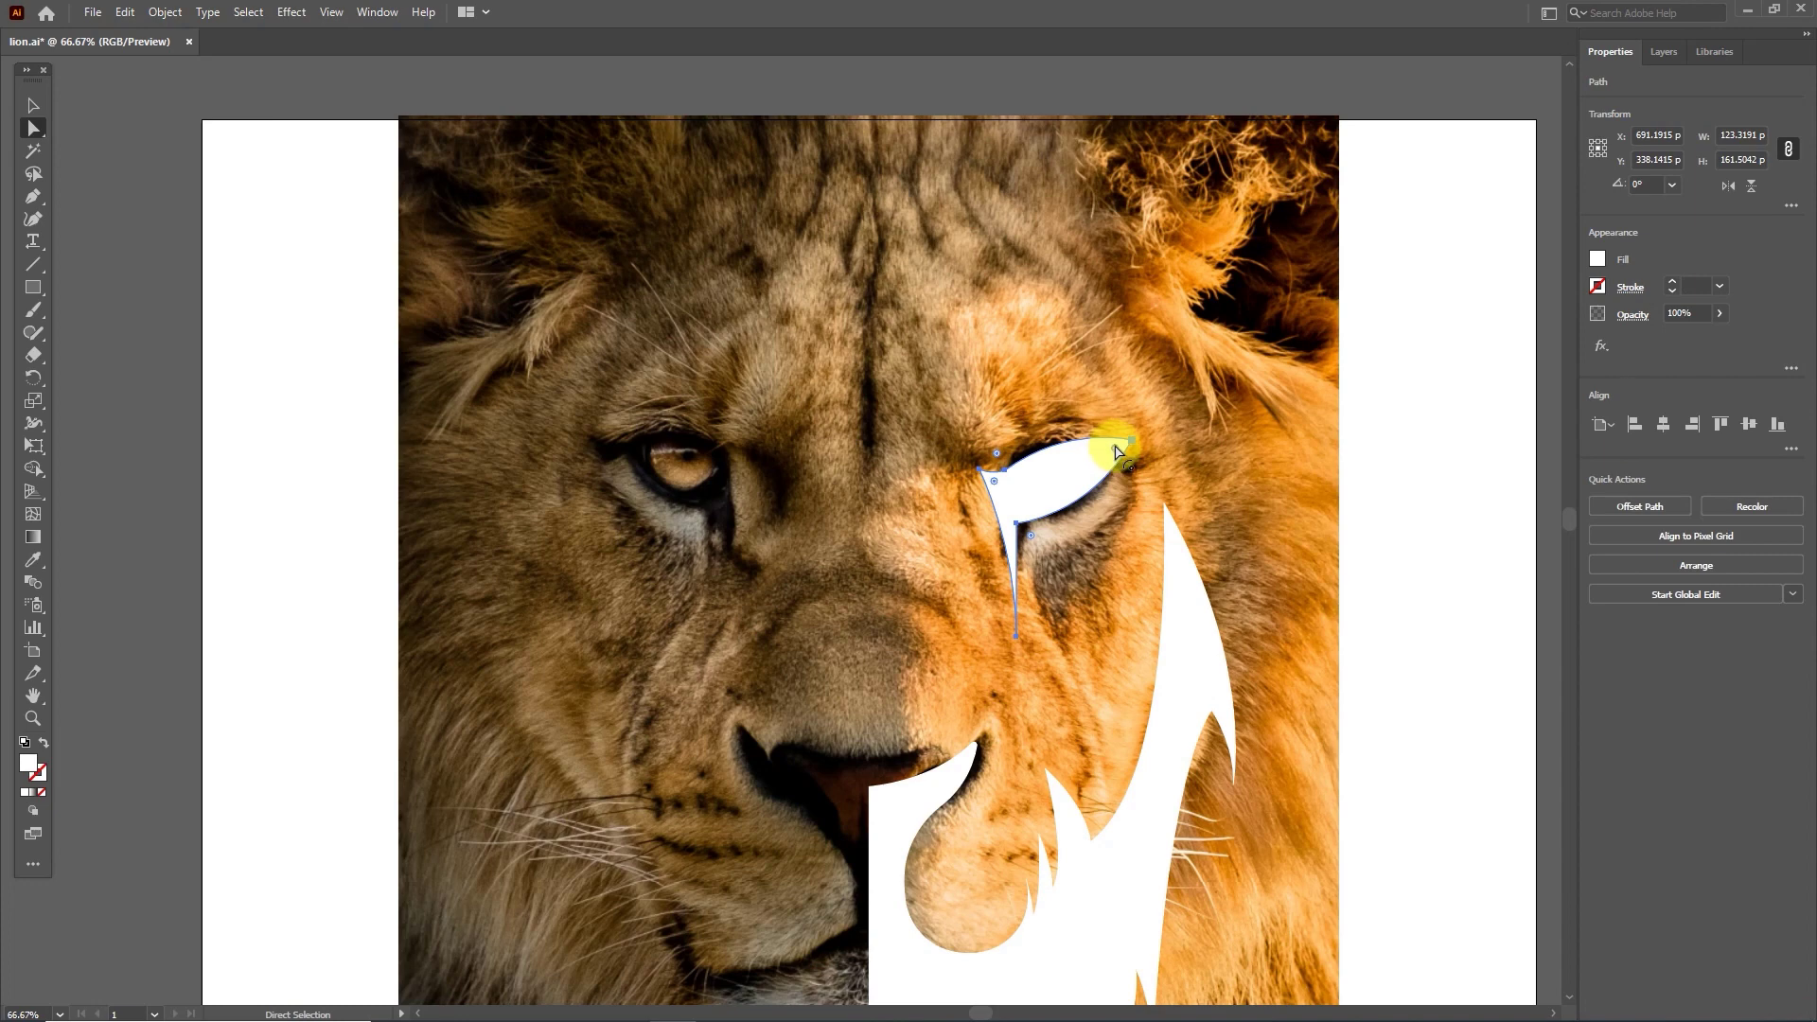
pyautogui.moveTo(1116, 451); pyautogui.dragTo(1125, 452)
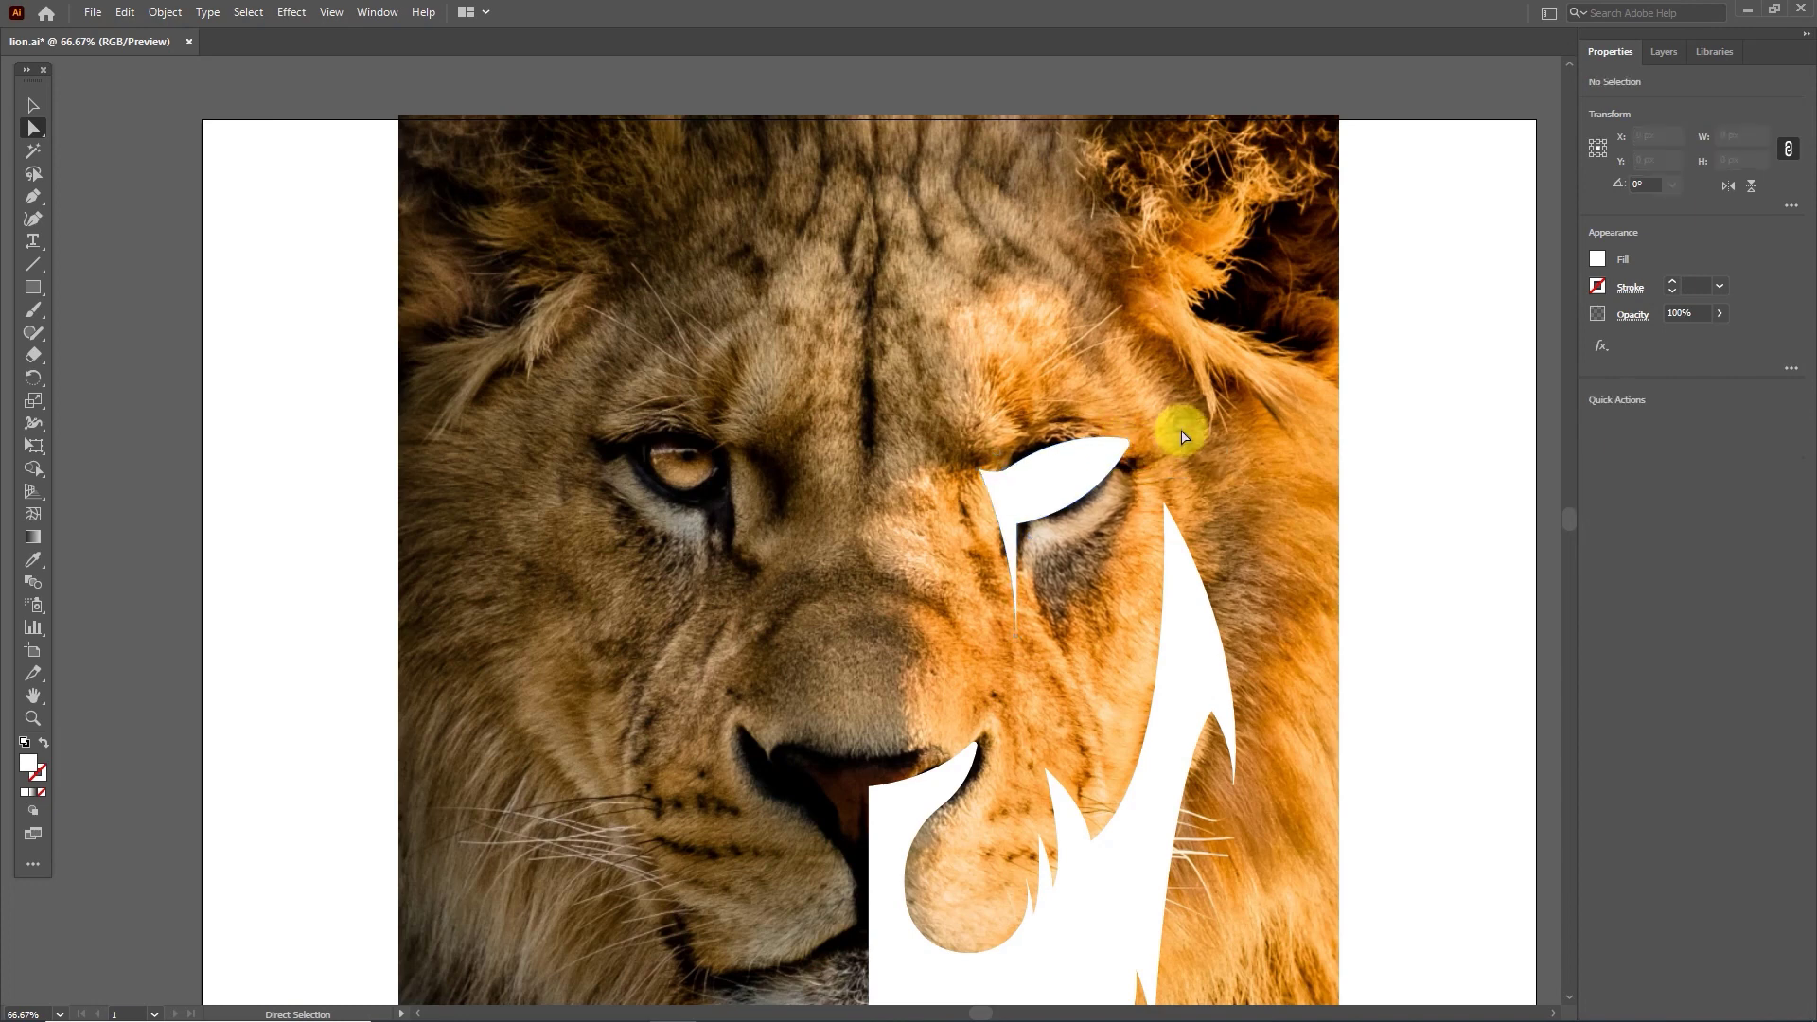
pyautogui.moveTo(994, 479); pyautogui.dragTo(995, 440)
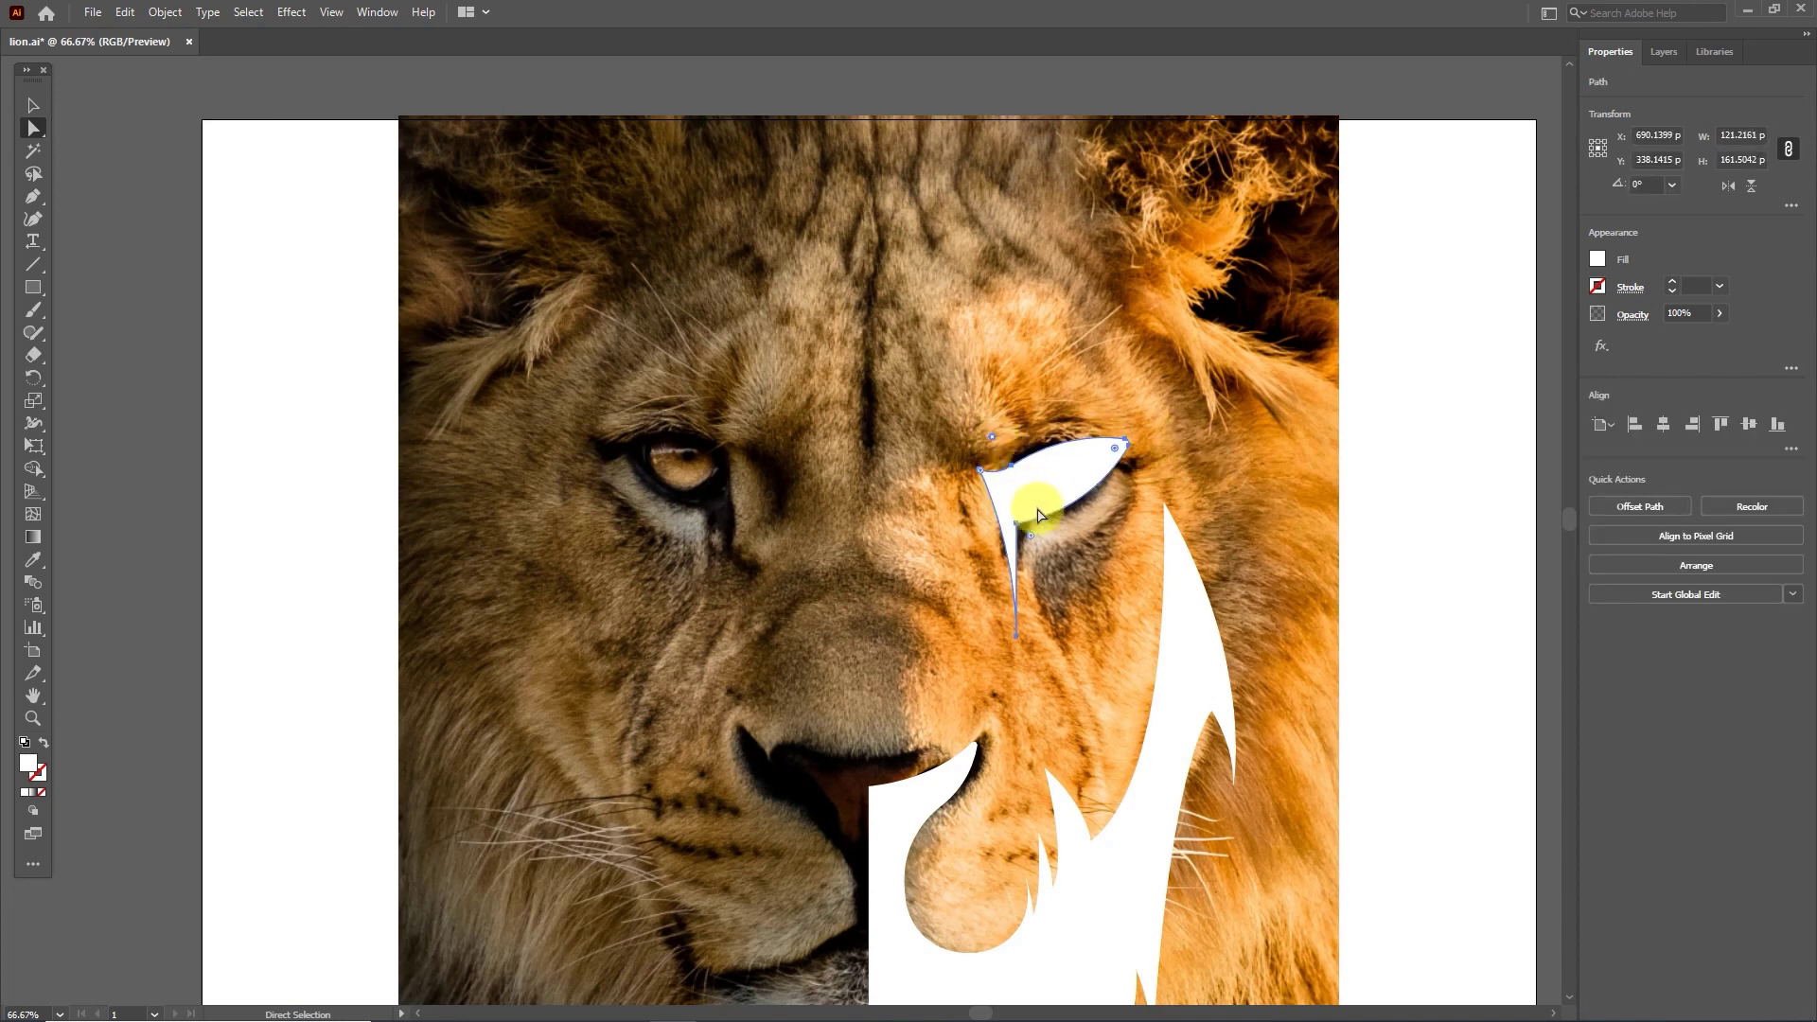
# Pen-draw a closed, notched ear shape over the upper-right mane.
pyautogui.click(1124, 378)
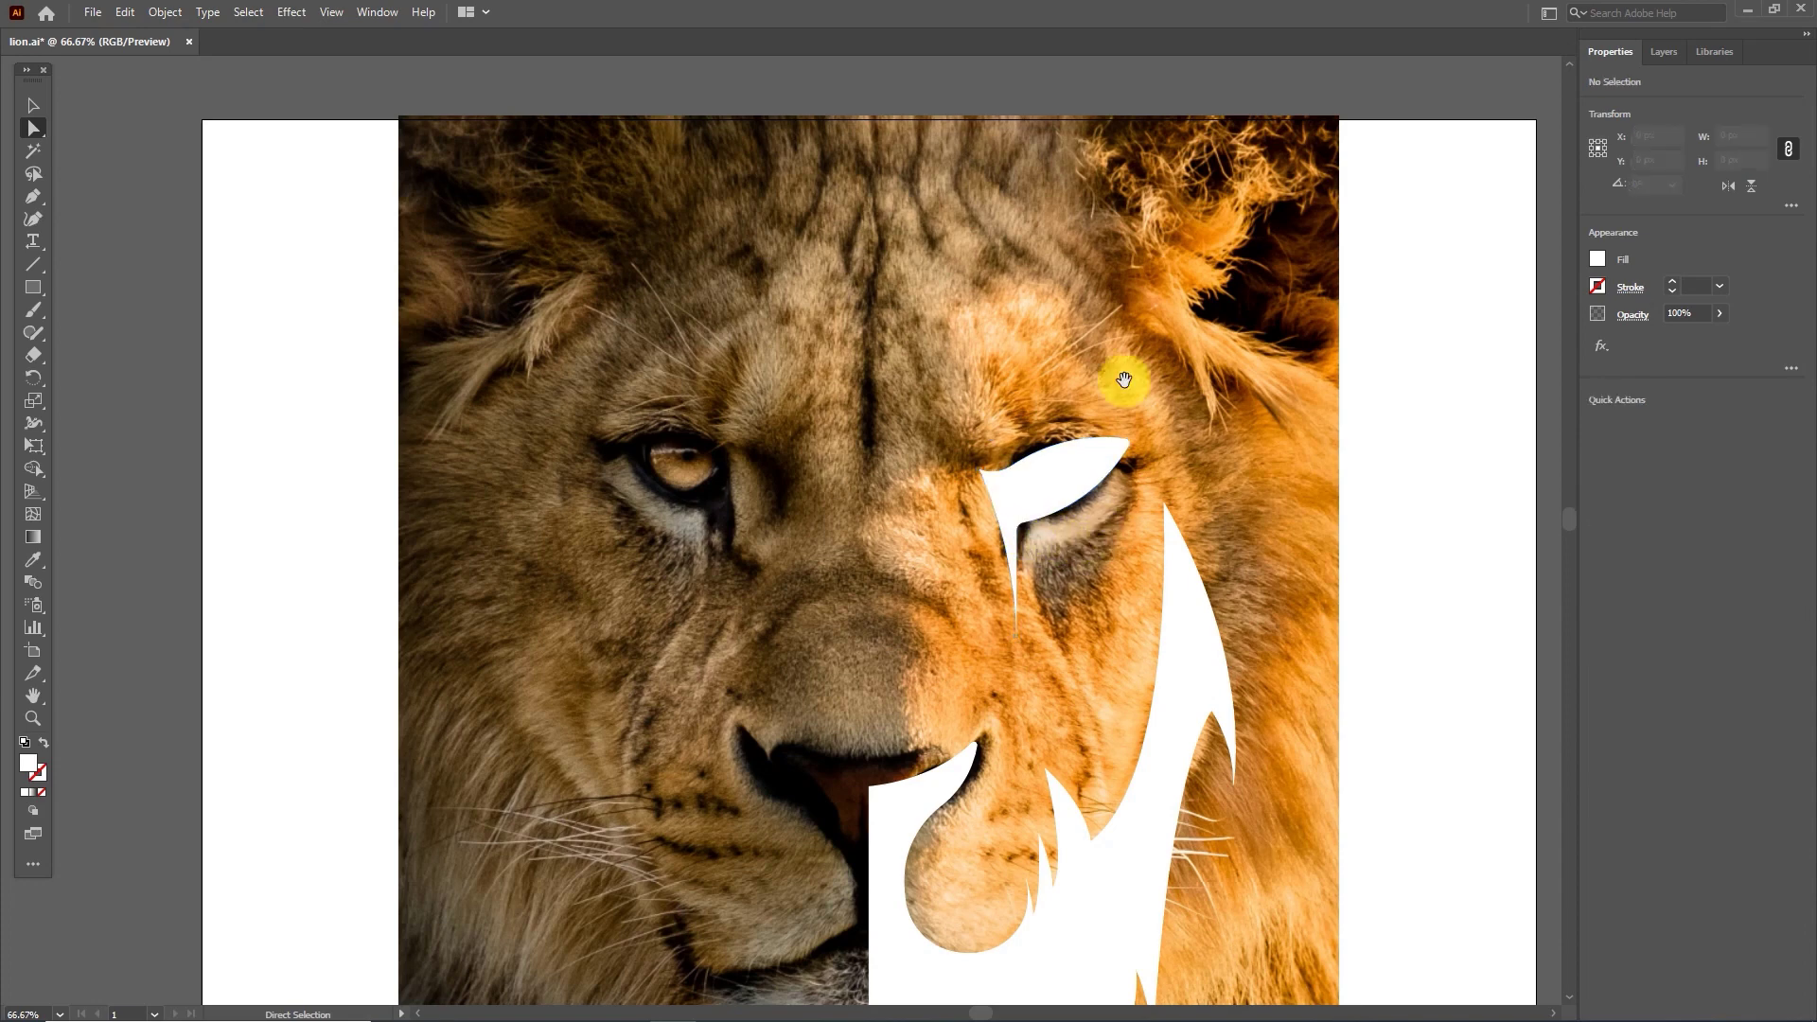
pyautogui.scroll(3, 1110, 421)
pyautogui.click(32, 196)
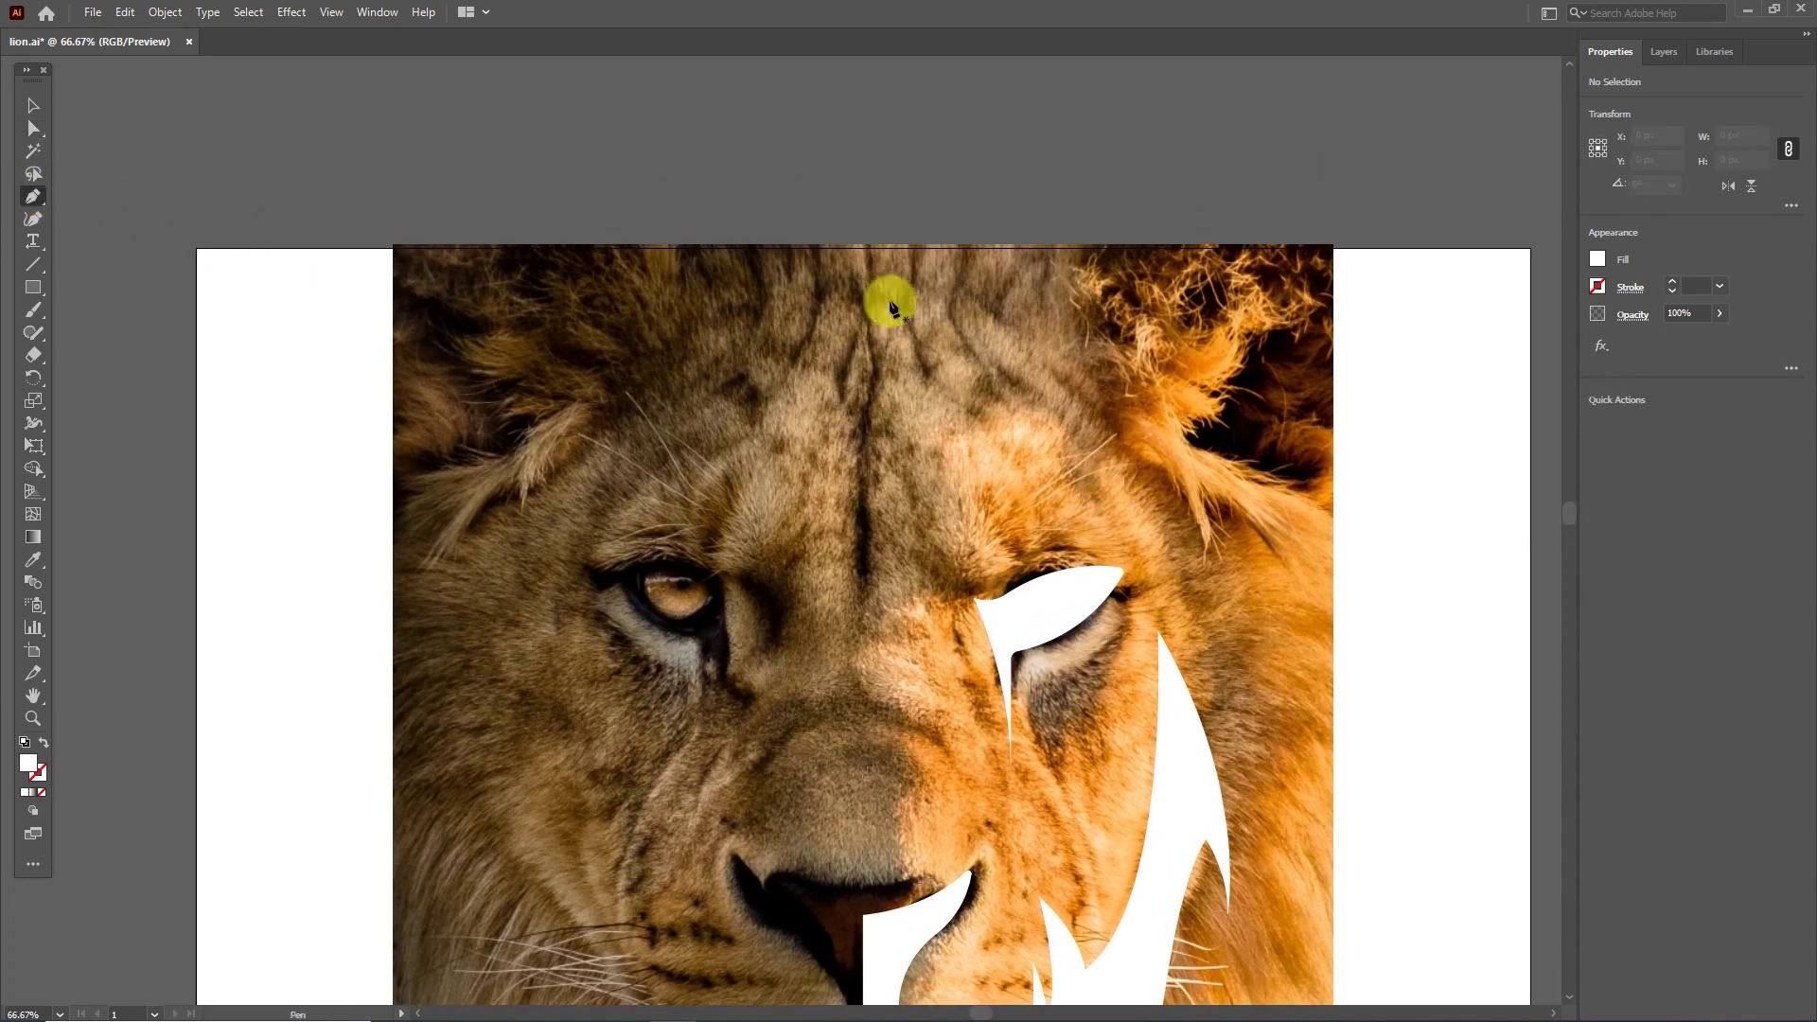
pyautogui.click(1135, 452)
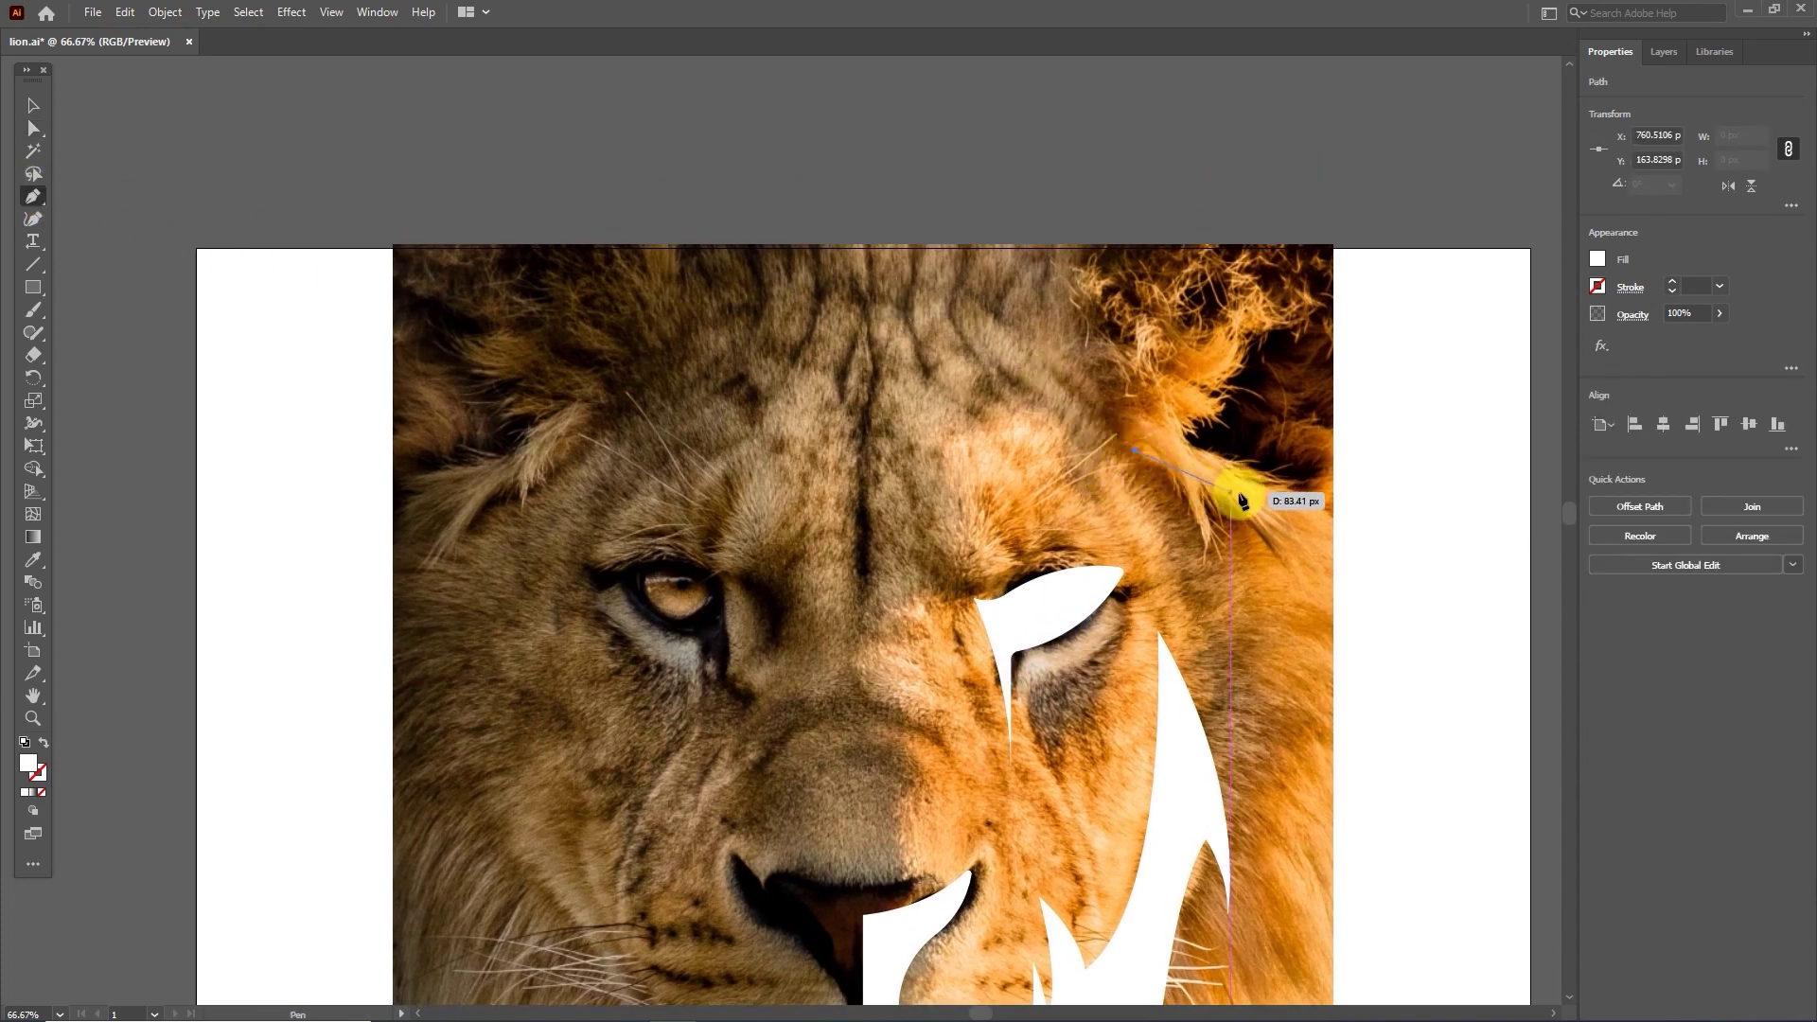
pyautogui.moveTo(1259, 496); pyautogui.dragTo(1227, 312)
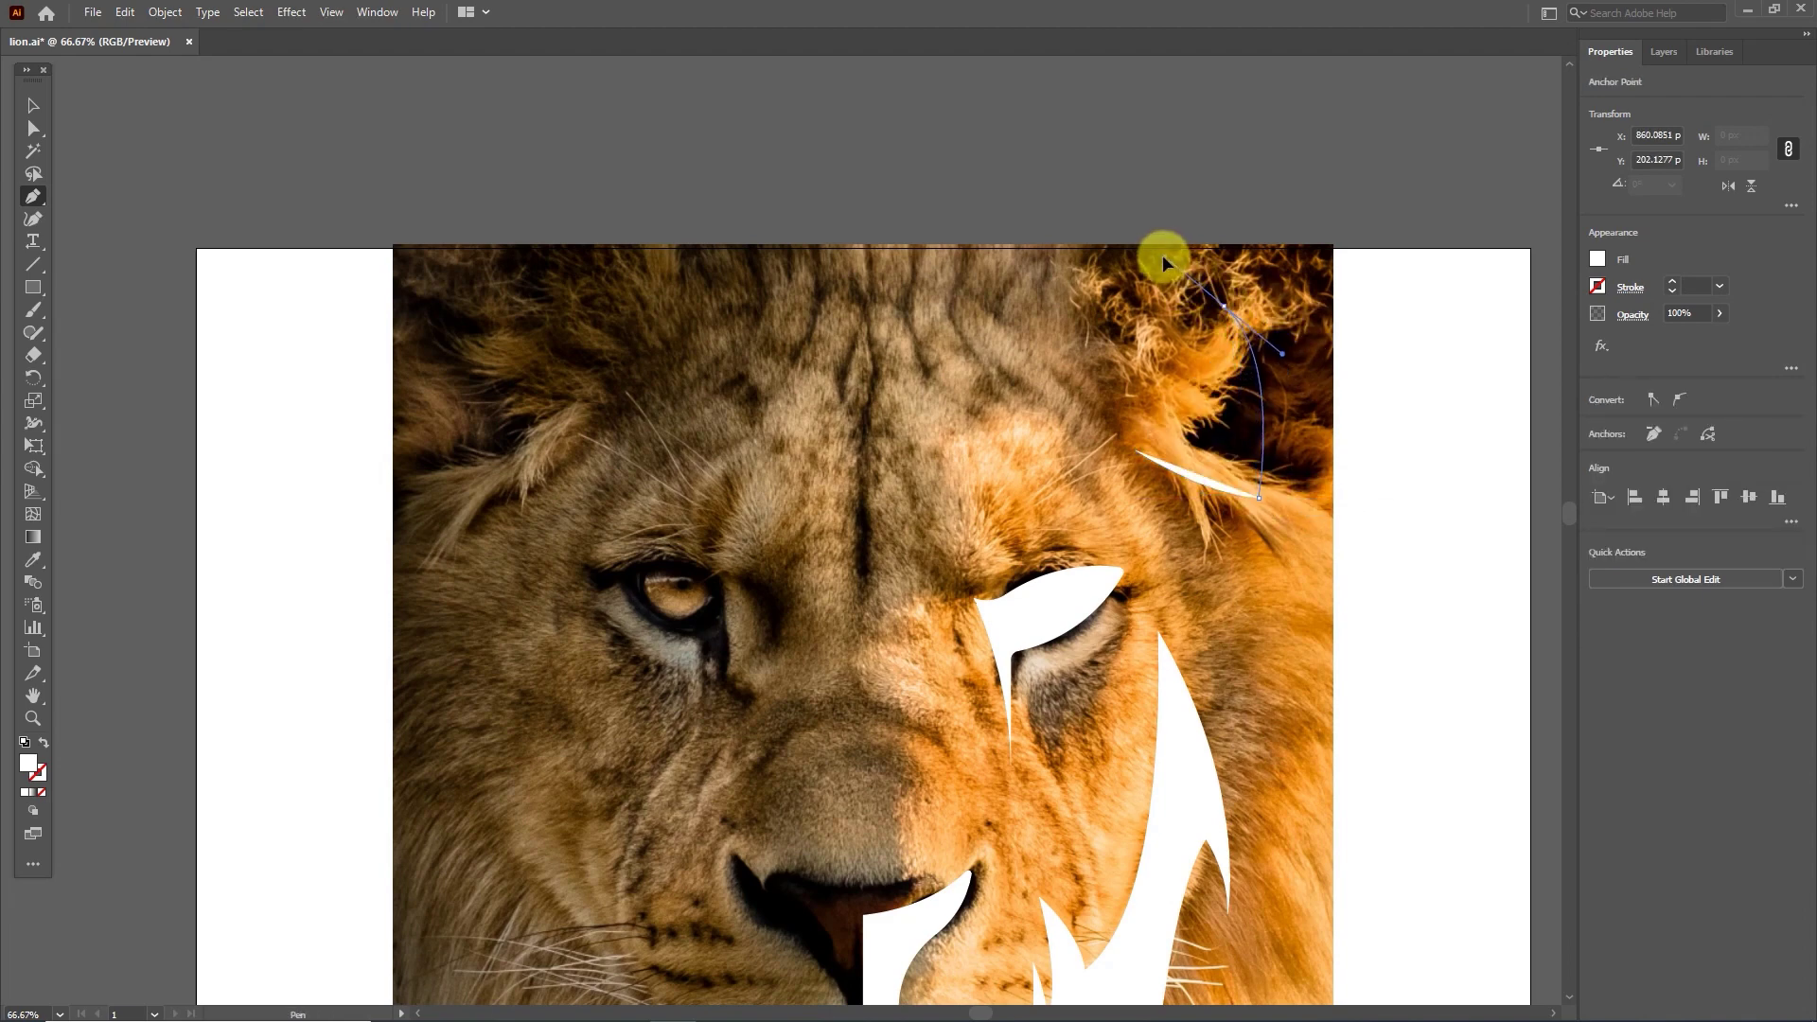
pyautogui.hotkey('ctrl', 'z')
pyautogui.moveTo(1144, 275)
pyautogui.mouseDown()
pyautogui.moveTo(1060, 358)
pyautogui.moveTo(1165, 430)
pyautogui.moveTo(1141, 456)
pyautogui.mouseUp()
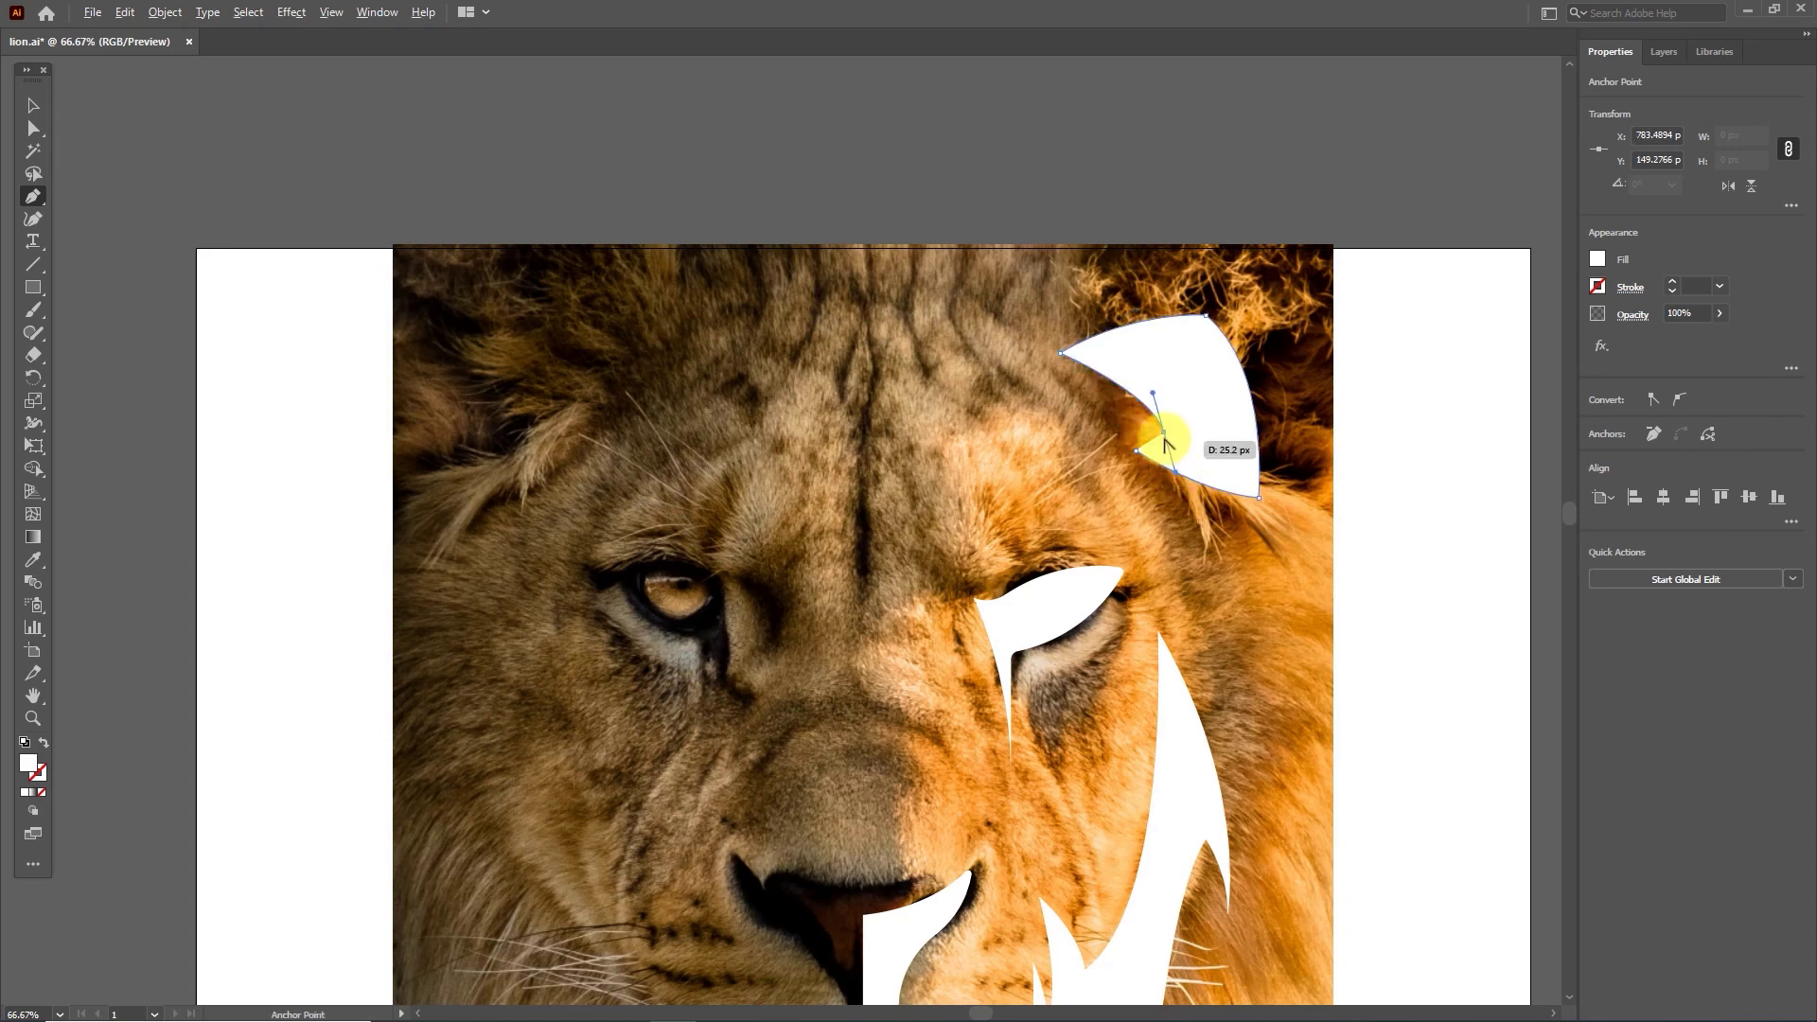
pyautogui.click(1136, 451)
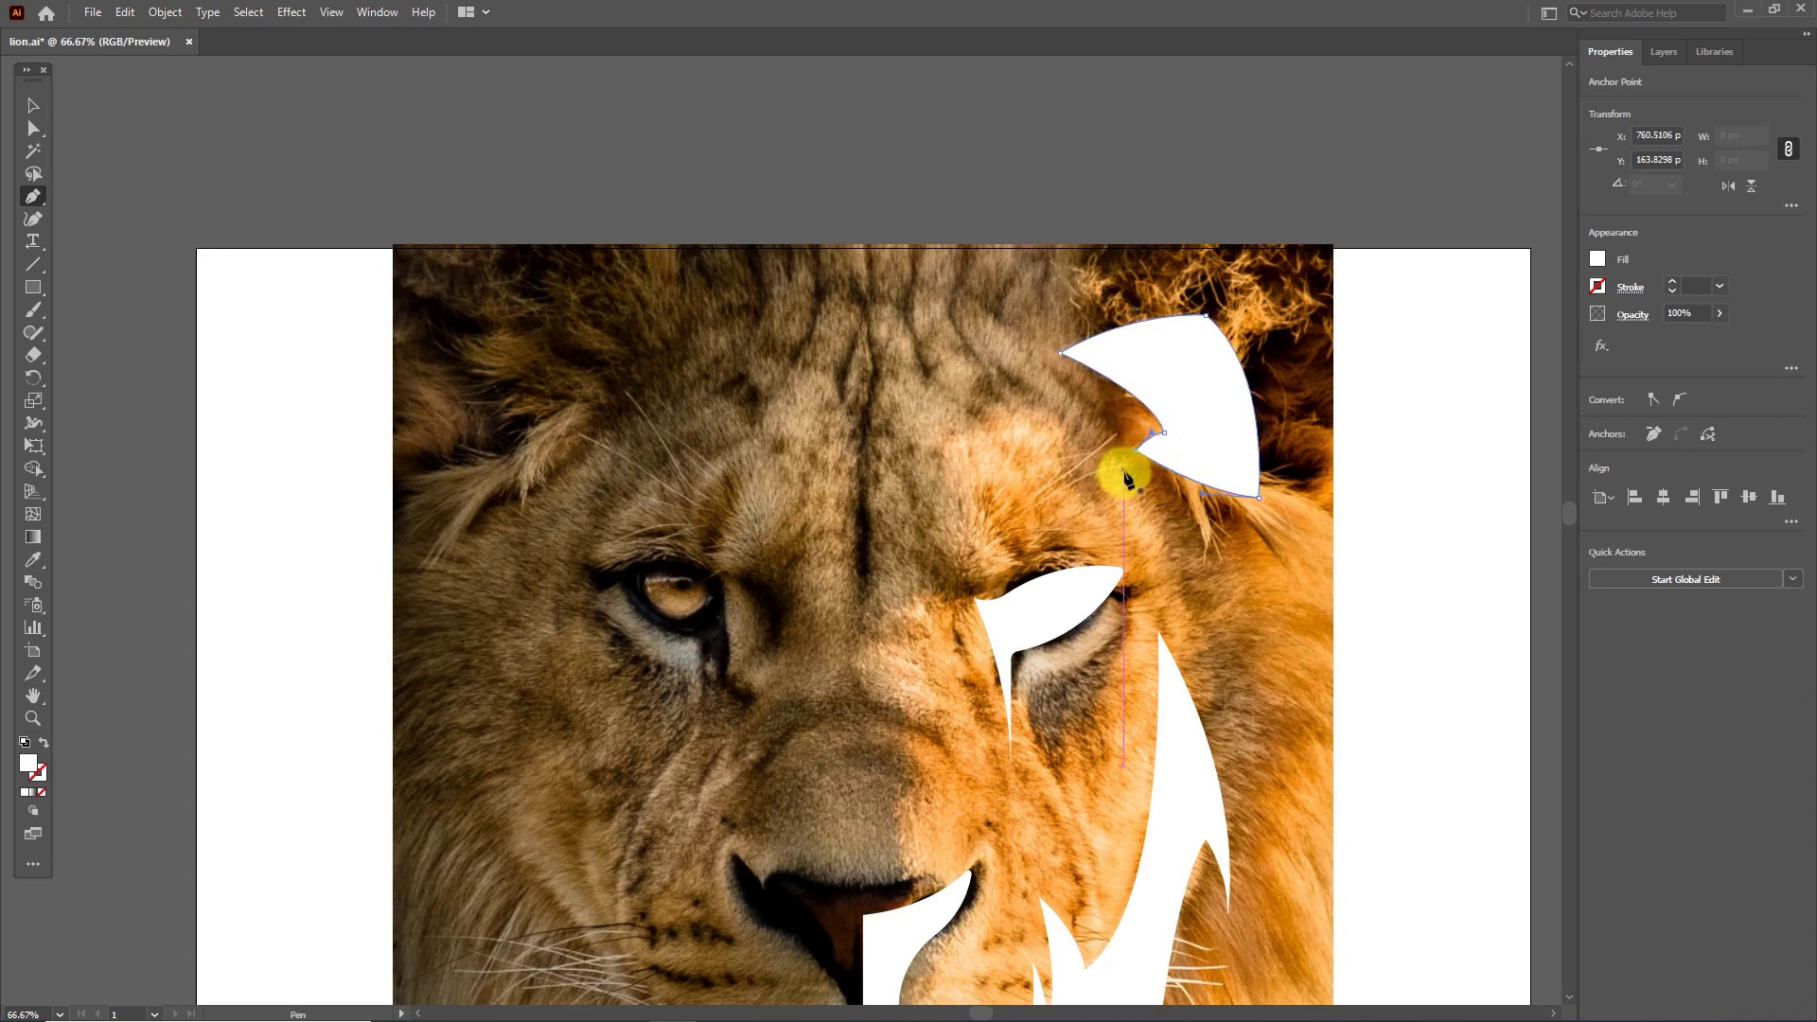
# Reshape the ear's anchors and inner notch curve, and round its top-right corner.
pyautogui.click(33, 127)
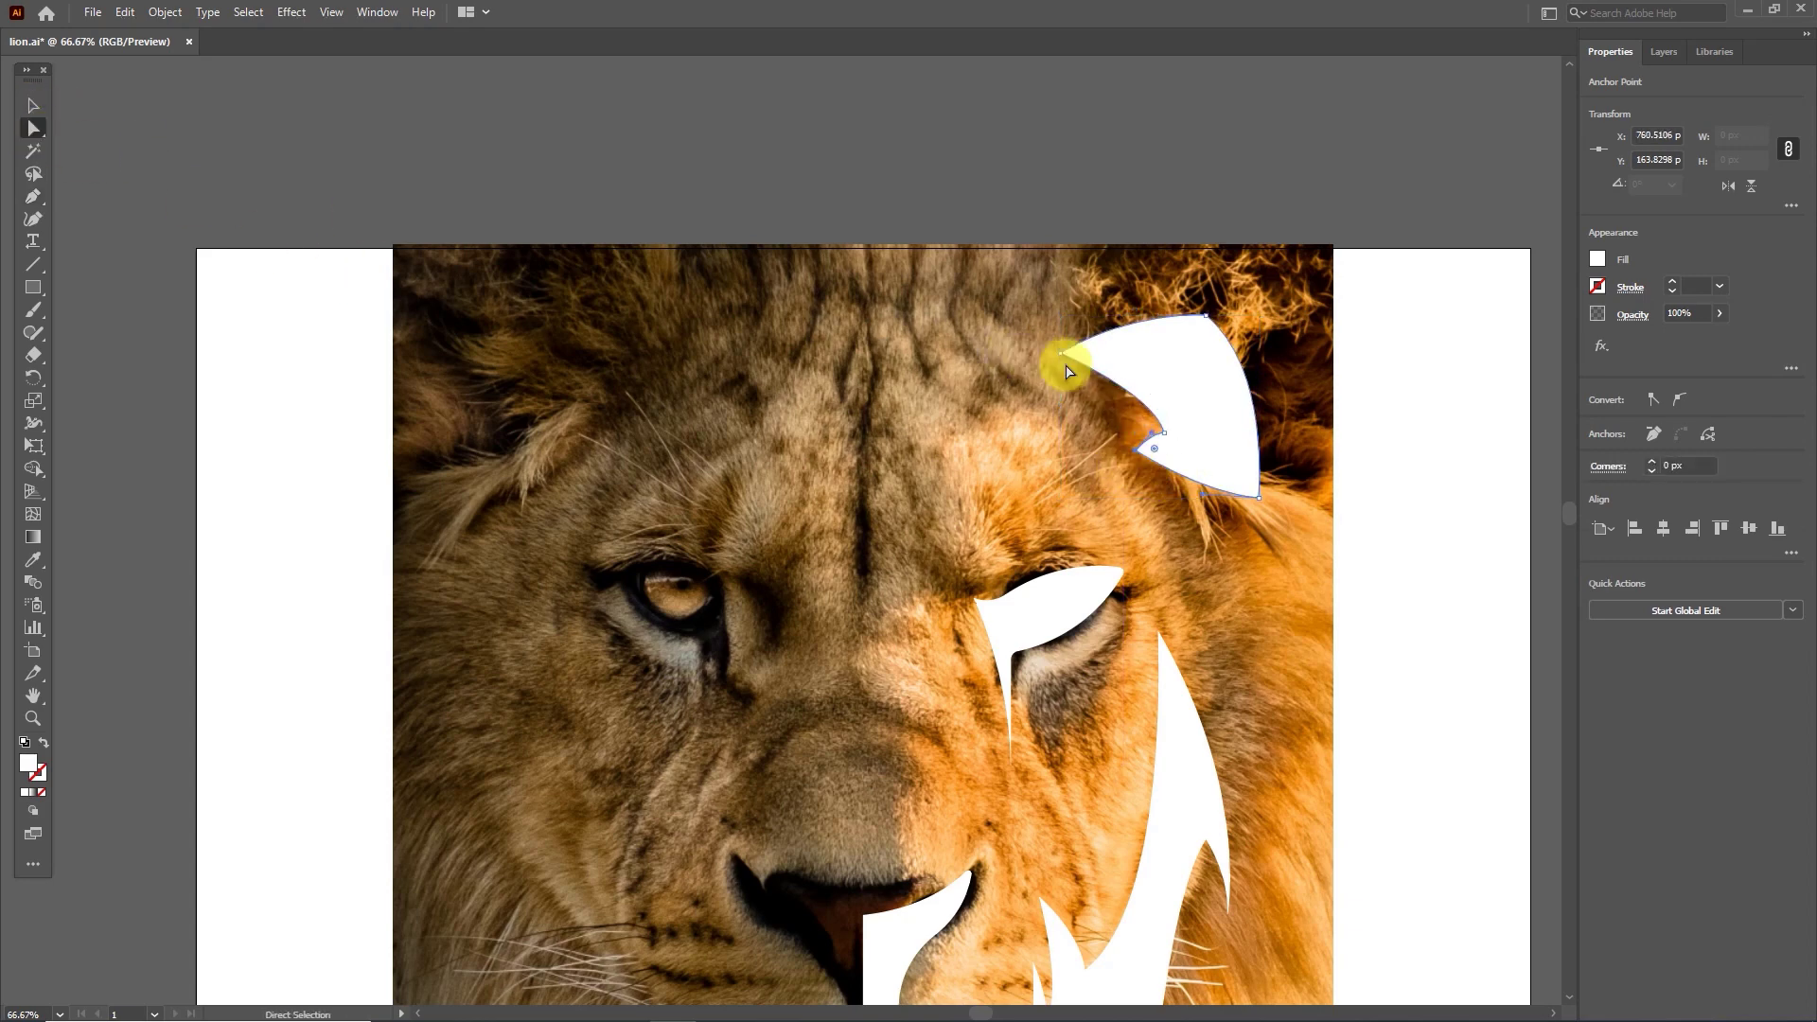
pyautogui.moveTo(1063, 360)
pyautogui.mouseDown()
pyautogui.moveTo(1042, 368)
pyautogui.moveTo(1112, 320)
pyautogui.mouseUp()
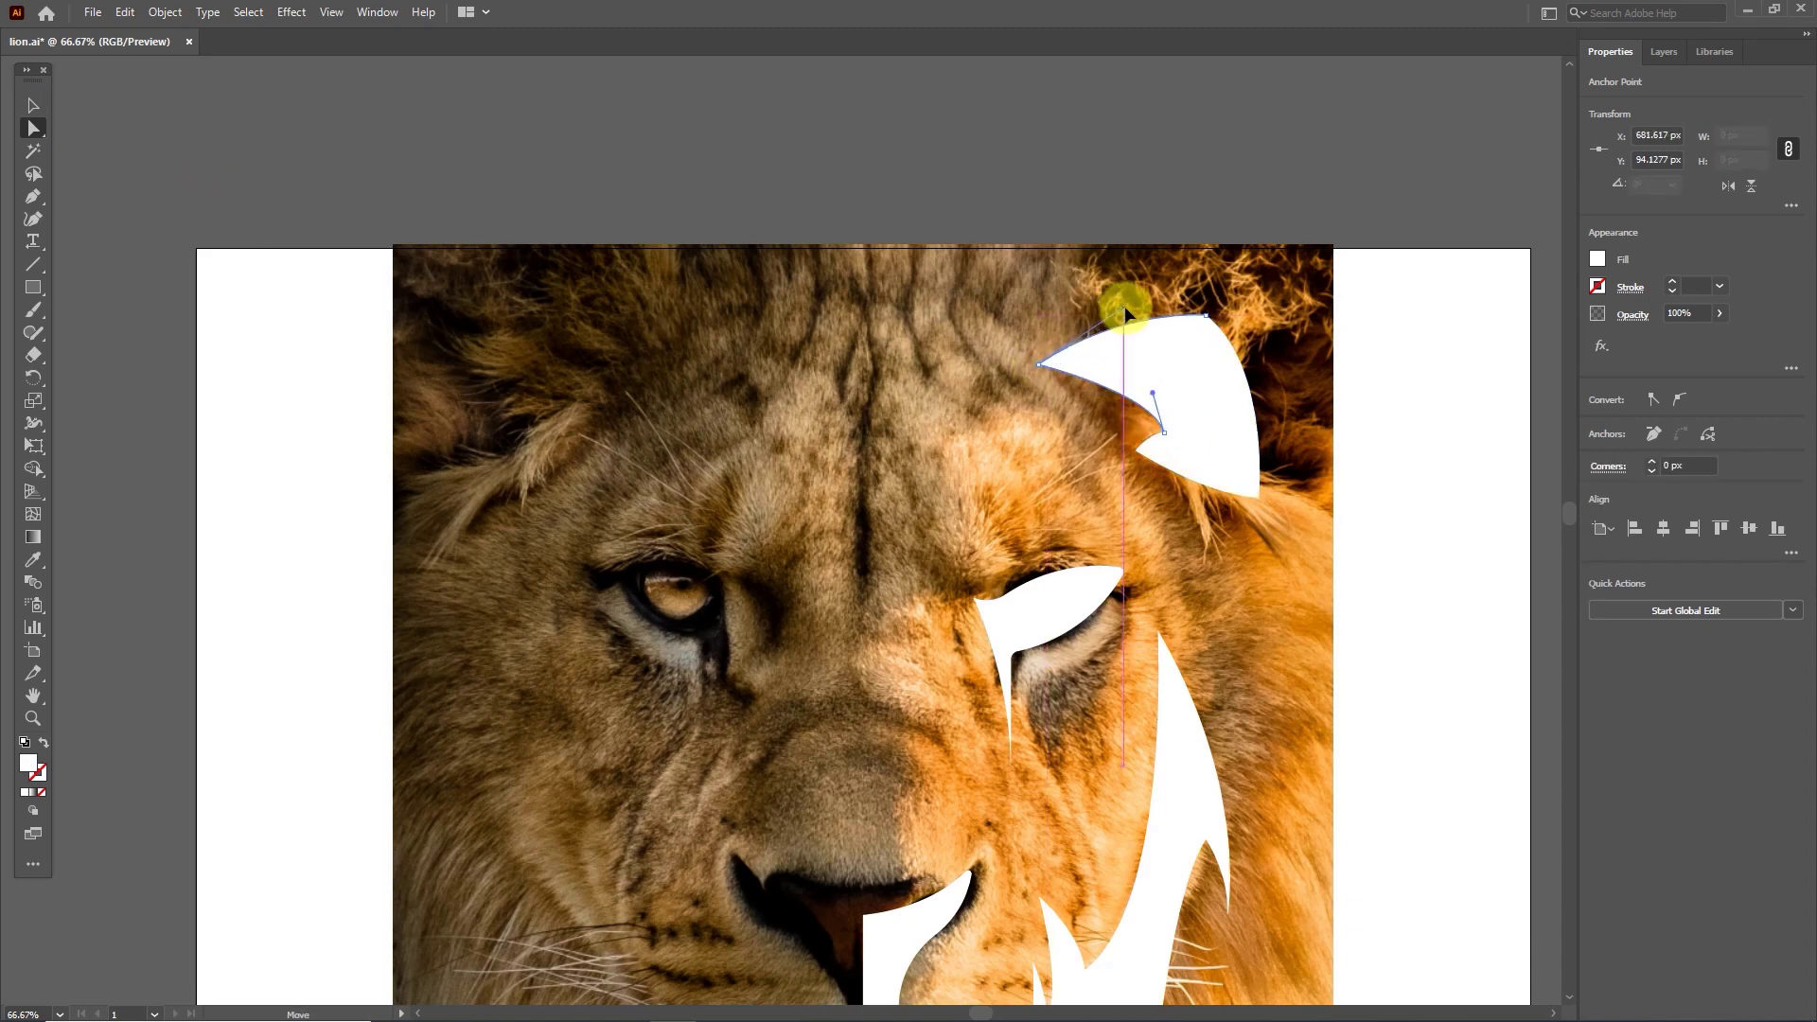
pyautogui.moveTo(1148, 394); pyautogui.dragTo(1136, 396)
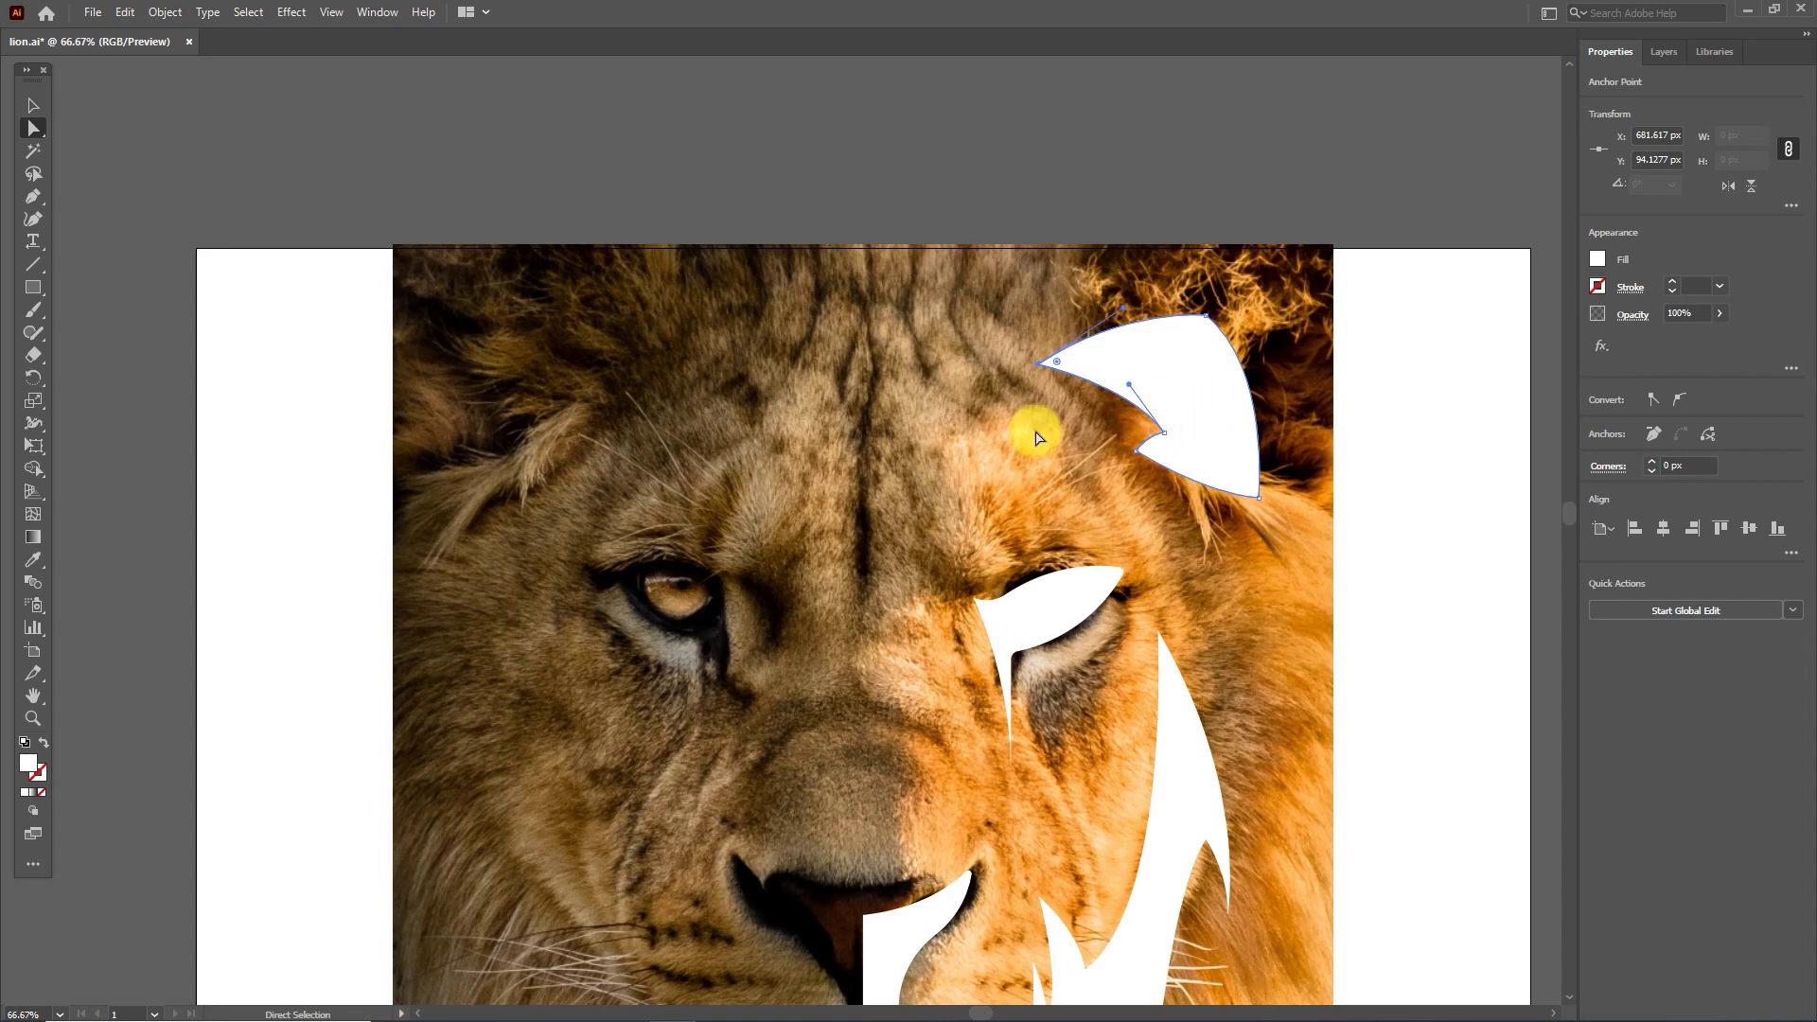
pyautogui.click(1212, 320)
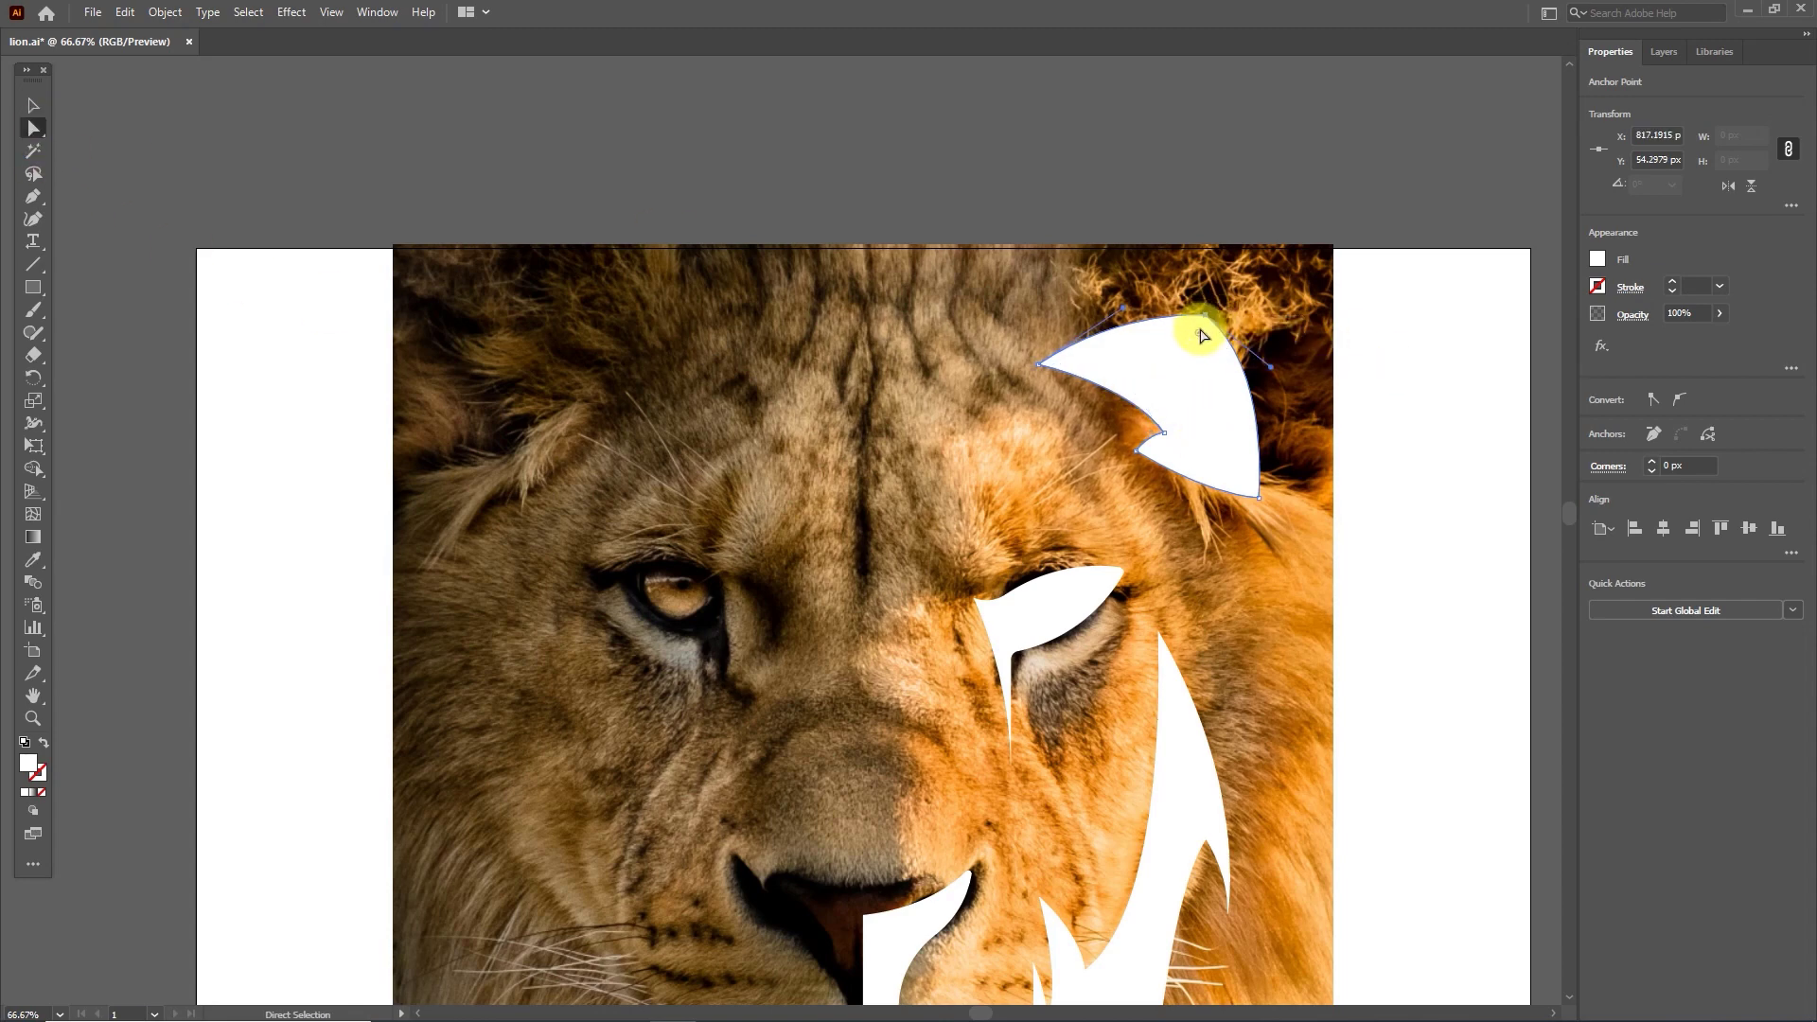
pyautogui.moveTo(1195, 335); pyautogui.dragTo(1183, 358)
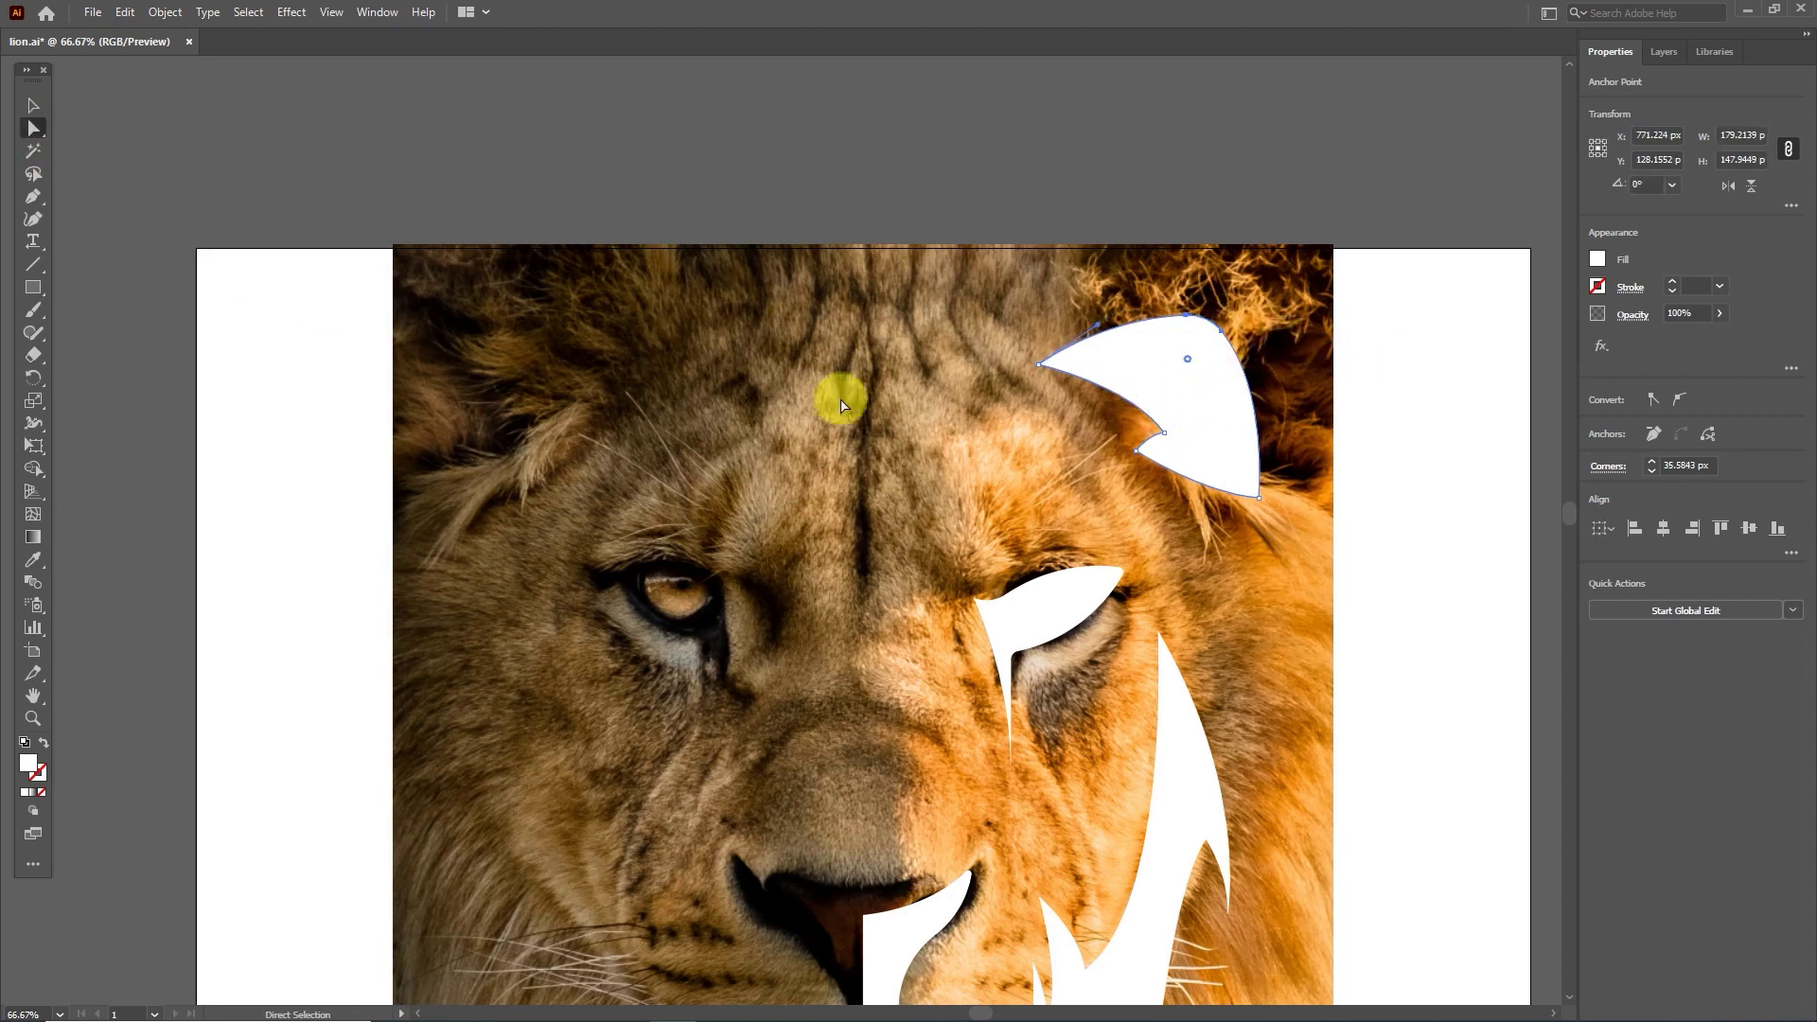
pyautogui.moveTo(1135, 451)
pyautogui.mouseDown()
pyautogui.moveTo(1113, 441)
pyautogui.moveTo(1126, 452)
pyautogui.moveTo(1148, 425)
pyautogui.moveTo(1200, 508)
pyautogui.mouseUp()
pyautogui.click(1212, 548)
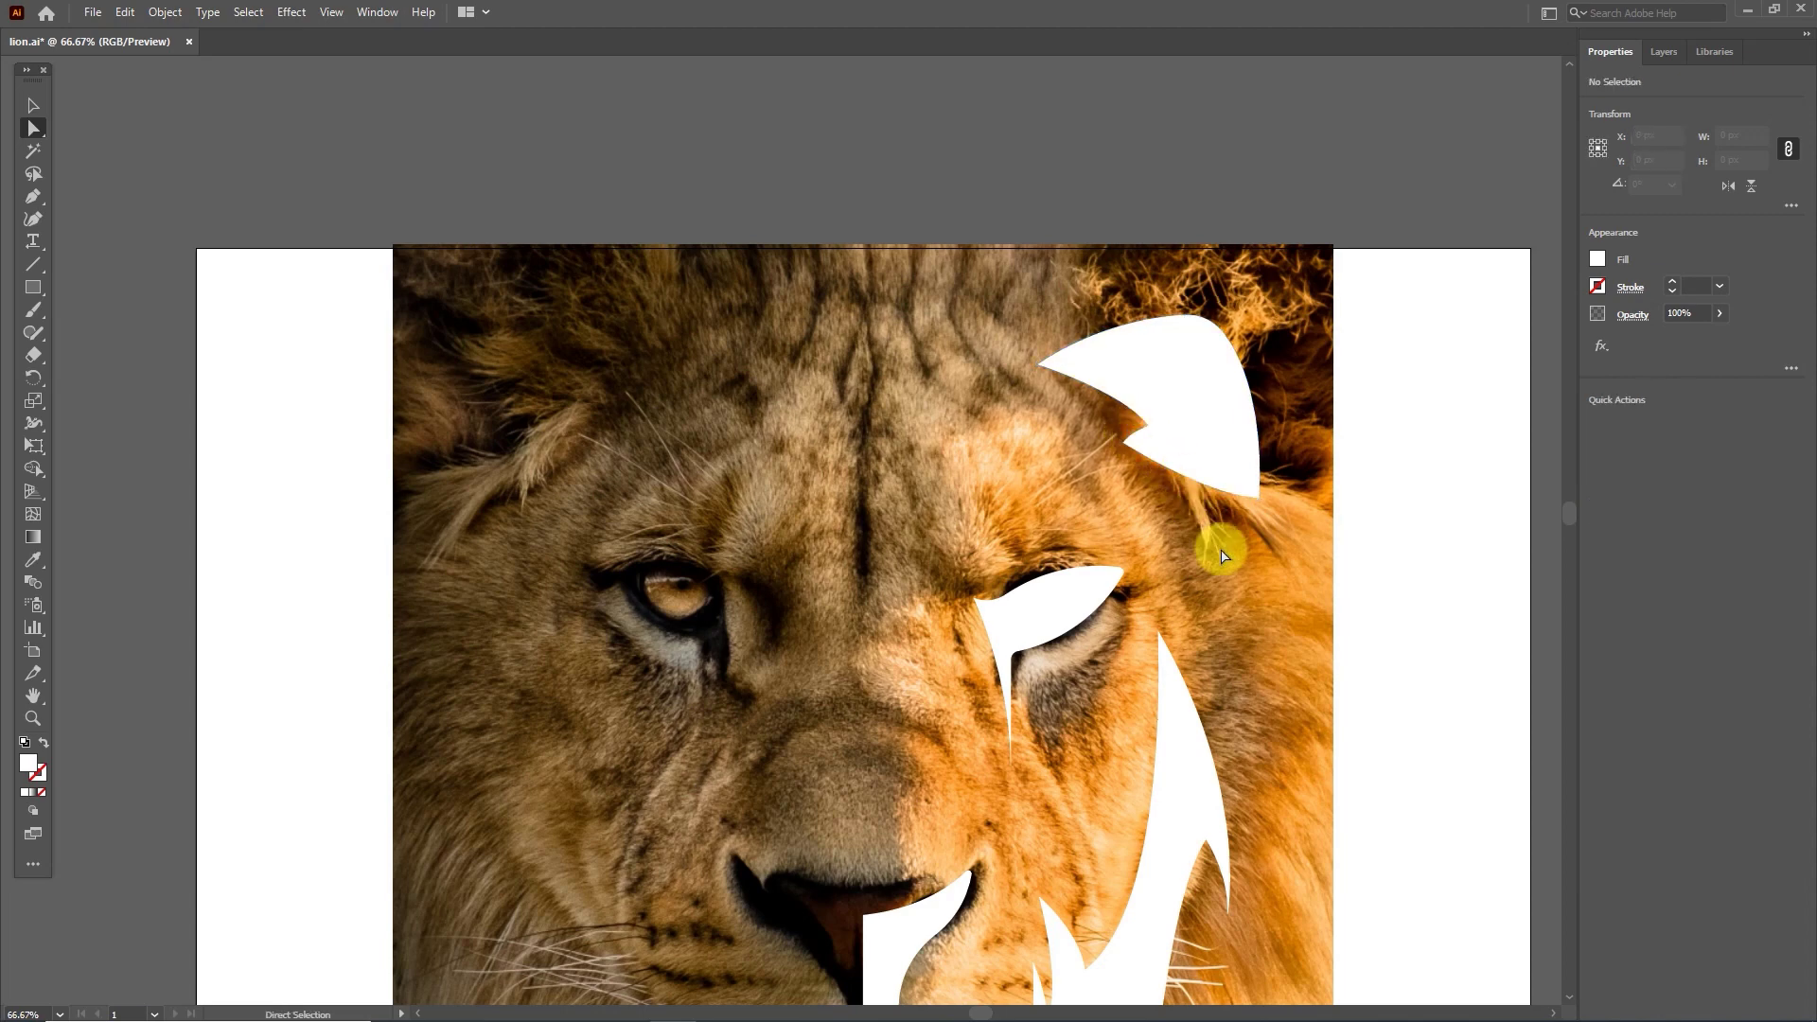
pyautogui.scroll(-1, 1230, 559)
pyautogui.scroll(-1, 1192, 456)
pyautogui.click(1179, 374)
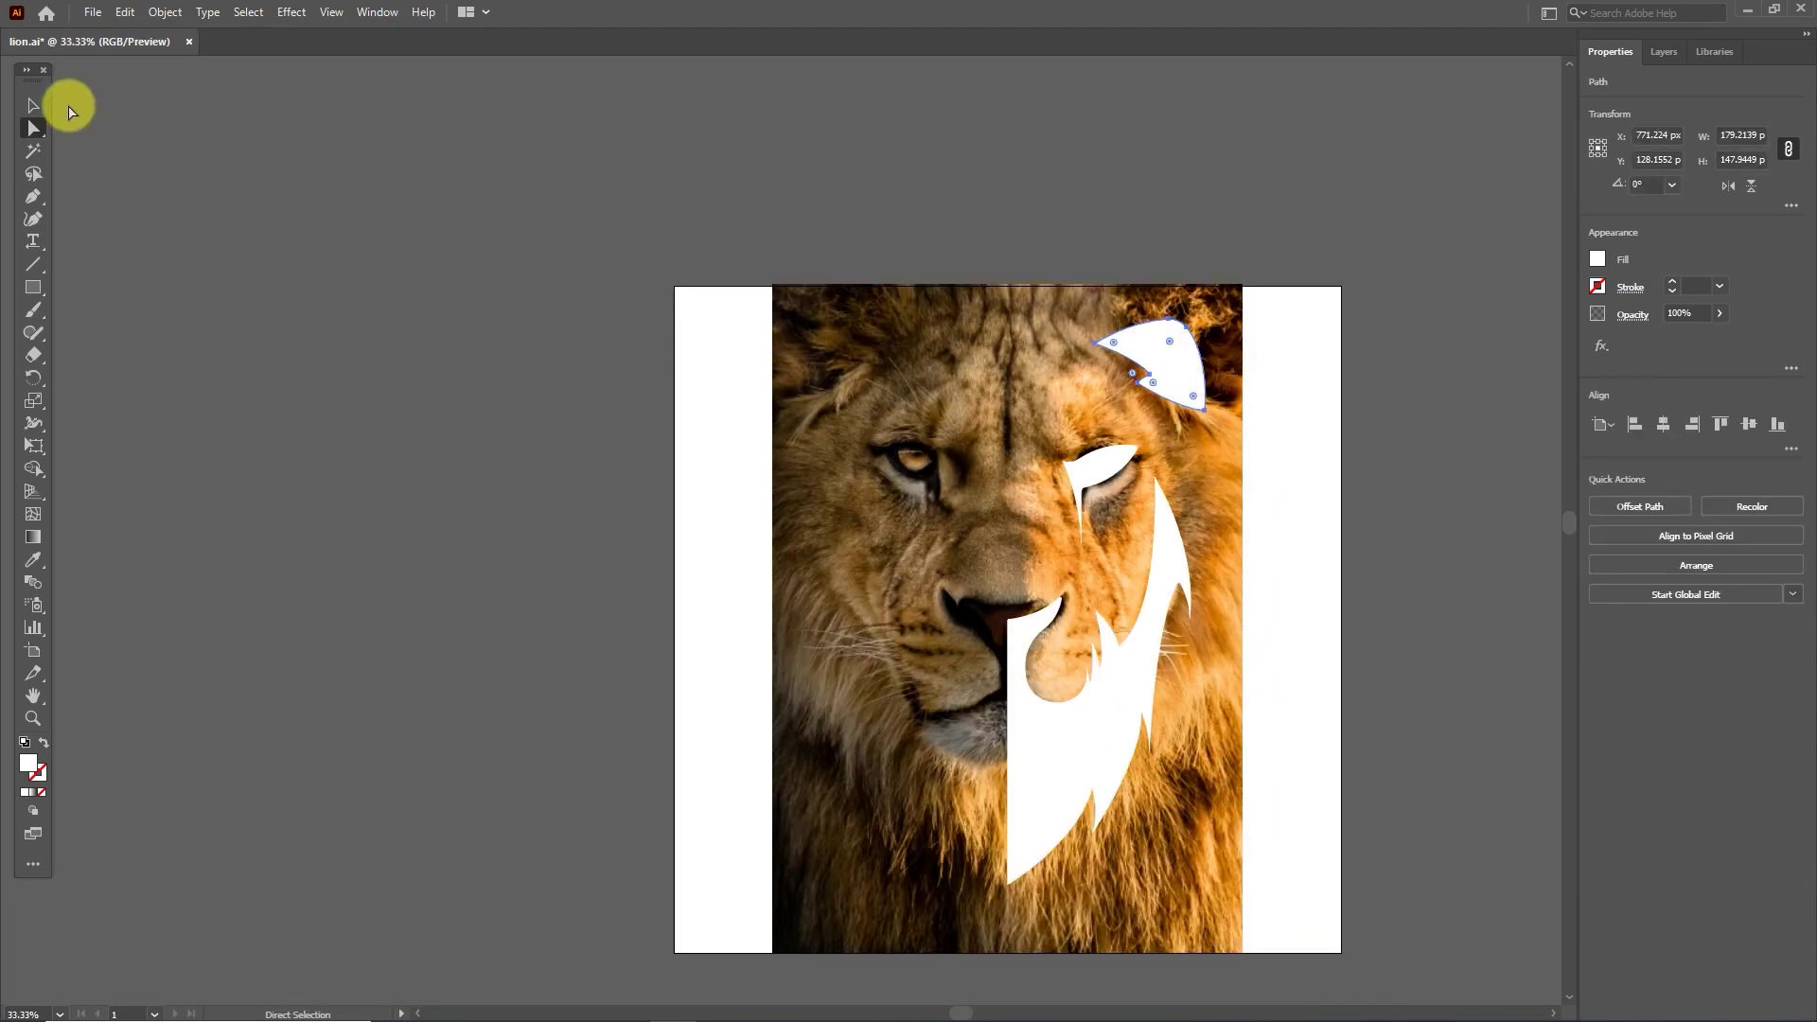
# Duplicate the ear, eye and beard shapes to the left, reflect the copy vertically, and align it.
pyautogui.click(33, 105)
pyautogui.moveTo(1210, 414); pyautogui.dragTo(1176, 373)
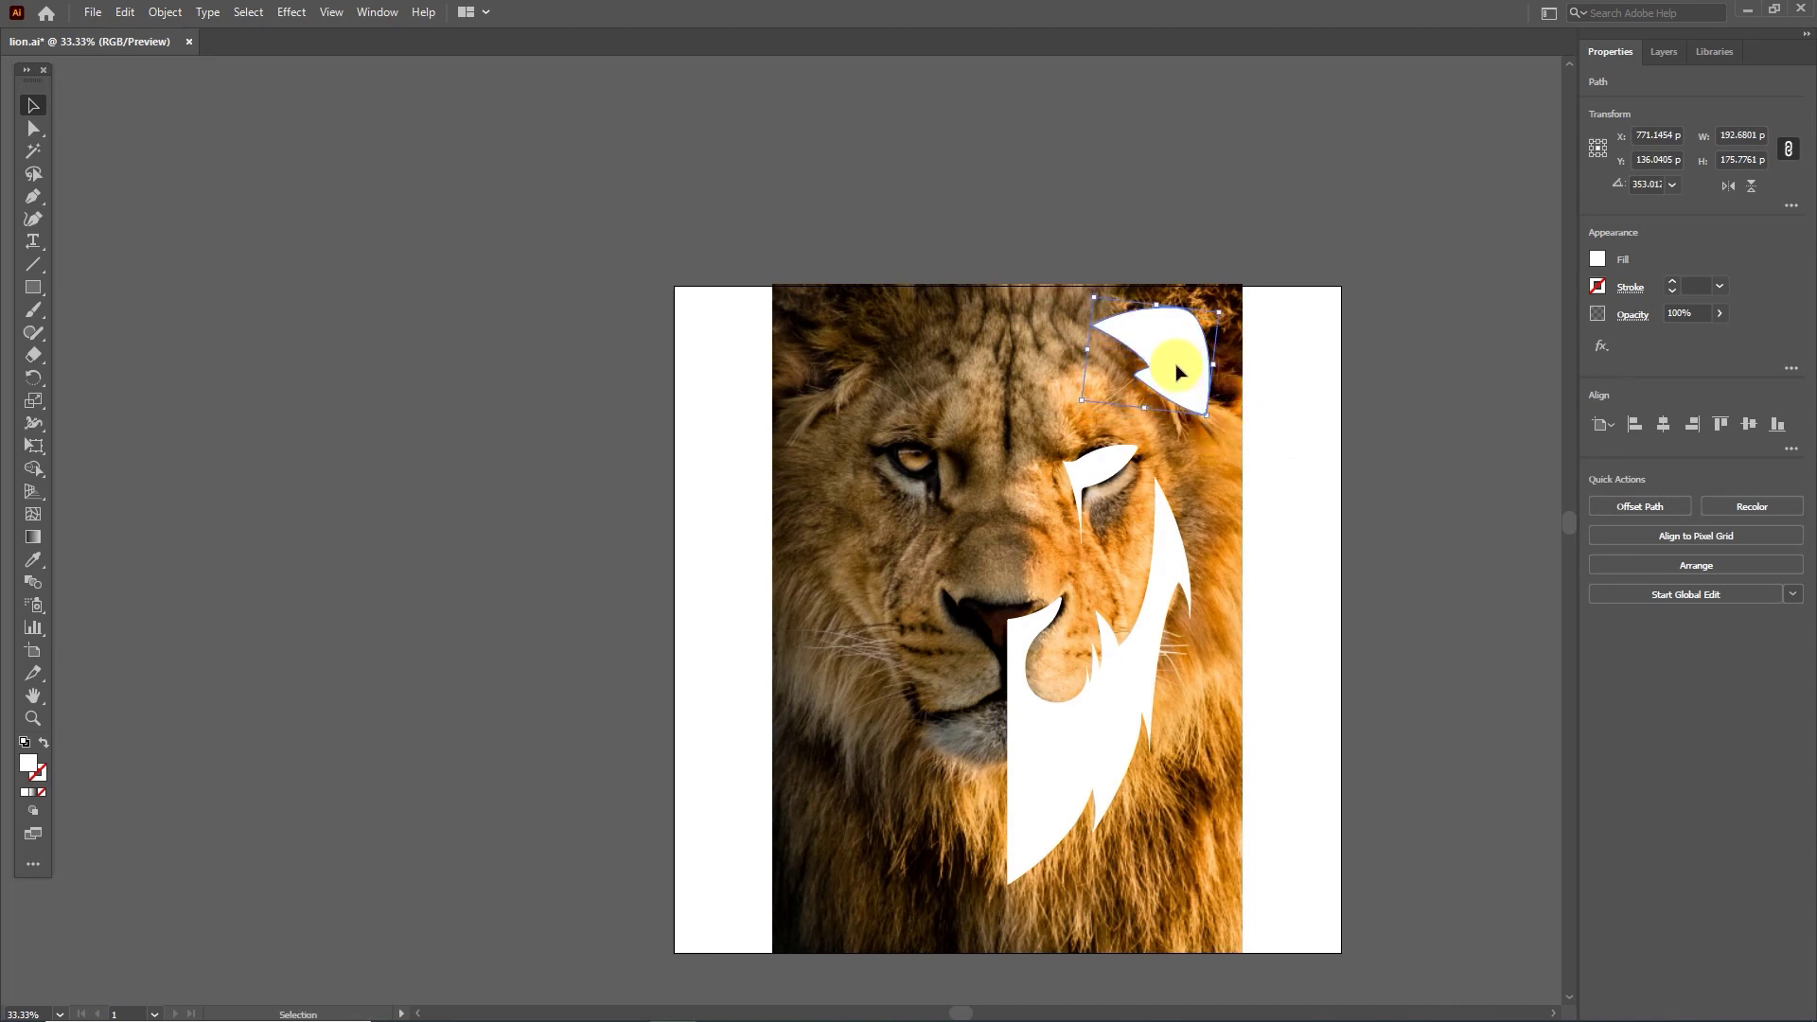
pyautogui.keyDown('shift'); pyautogui.click(1103, 462); pyautogui.keyUp('shift')
pyautogui.keyDown('shift'); pyautogui.click(1166, 538); pyautogui.keyUp('shift')
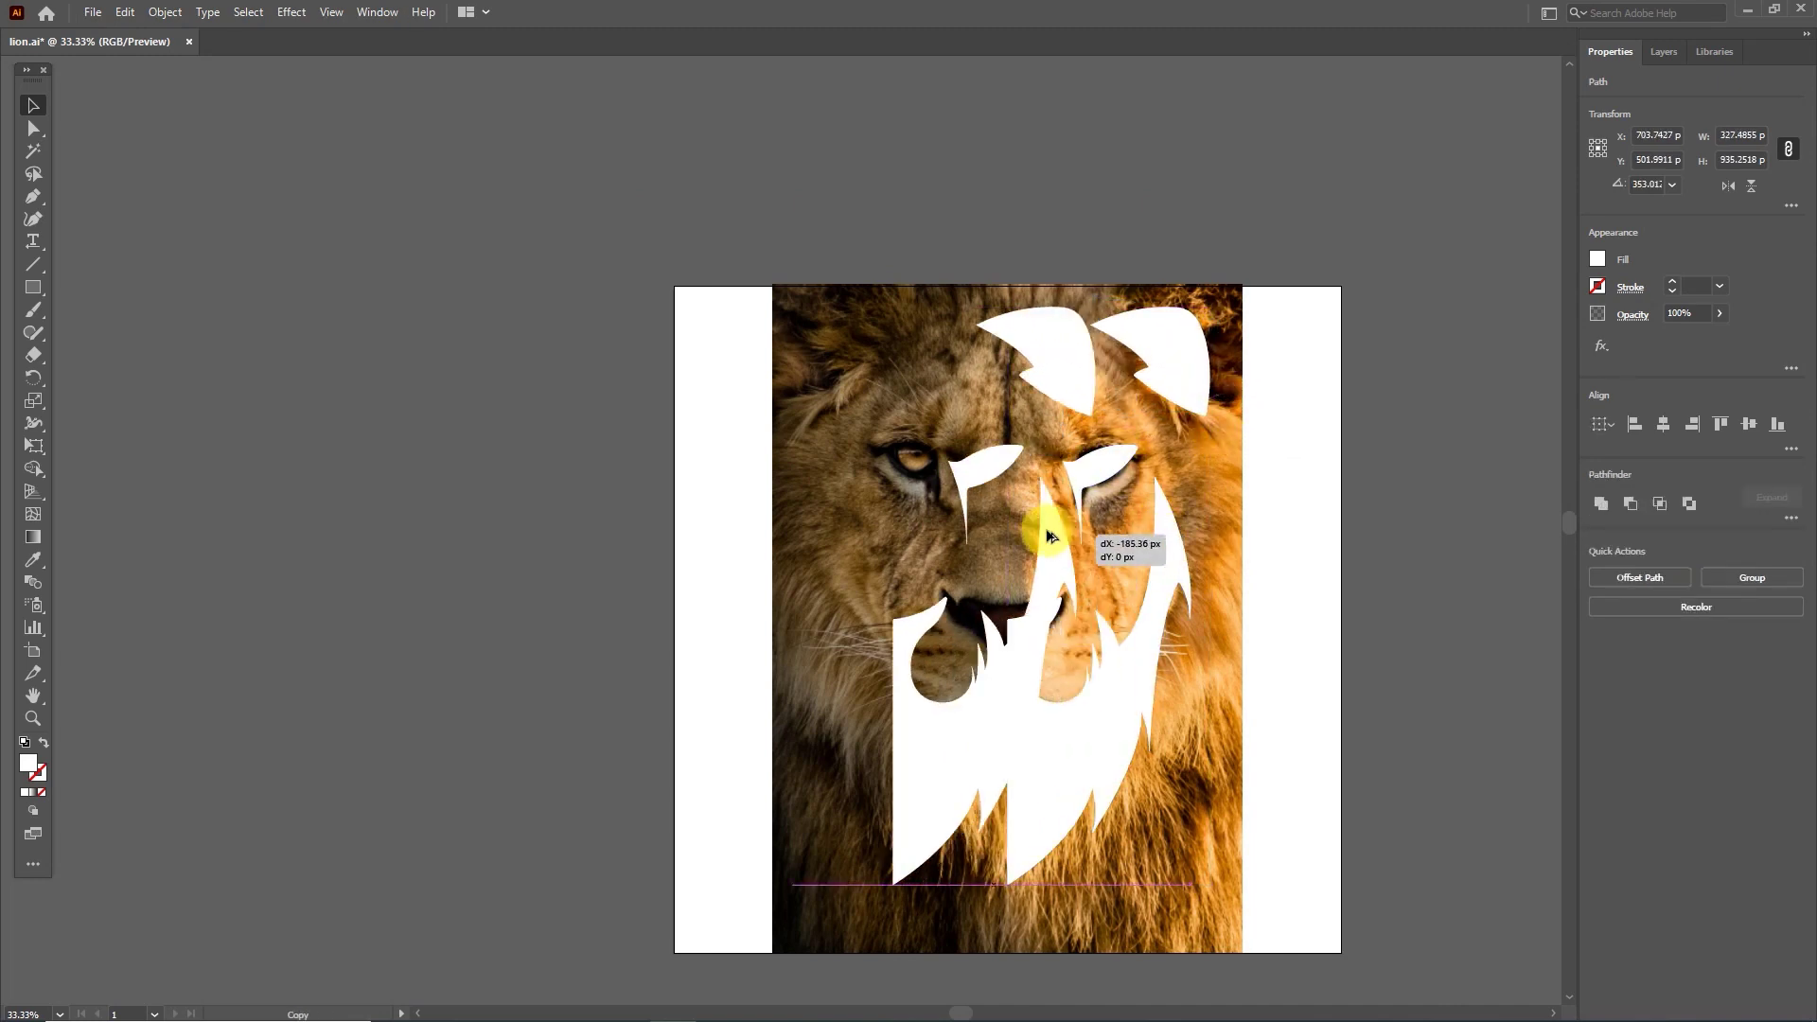
pyautogui.moveTo(1172, 540); pyautogui.dragTo(967, 526)
pyautogui.rightClick(967, 526)
pyautogui.moveTo(1025, 827)
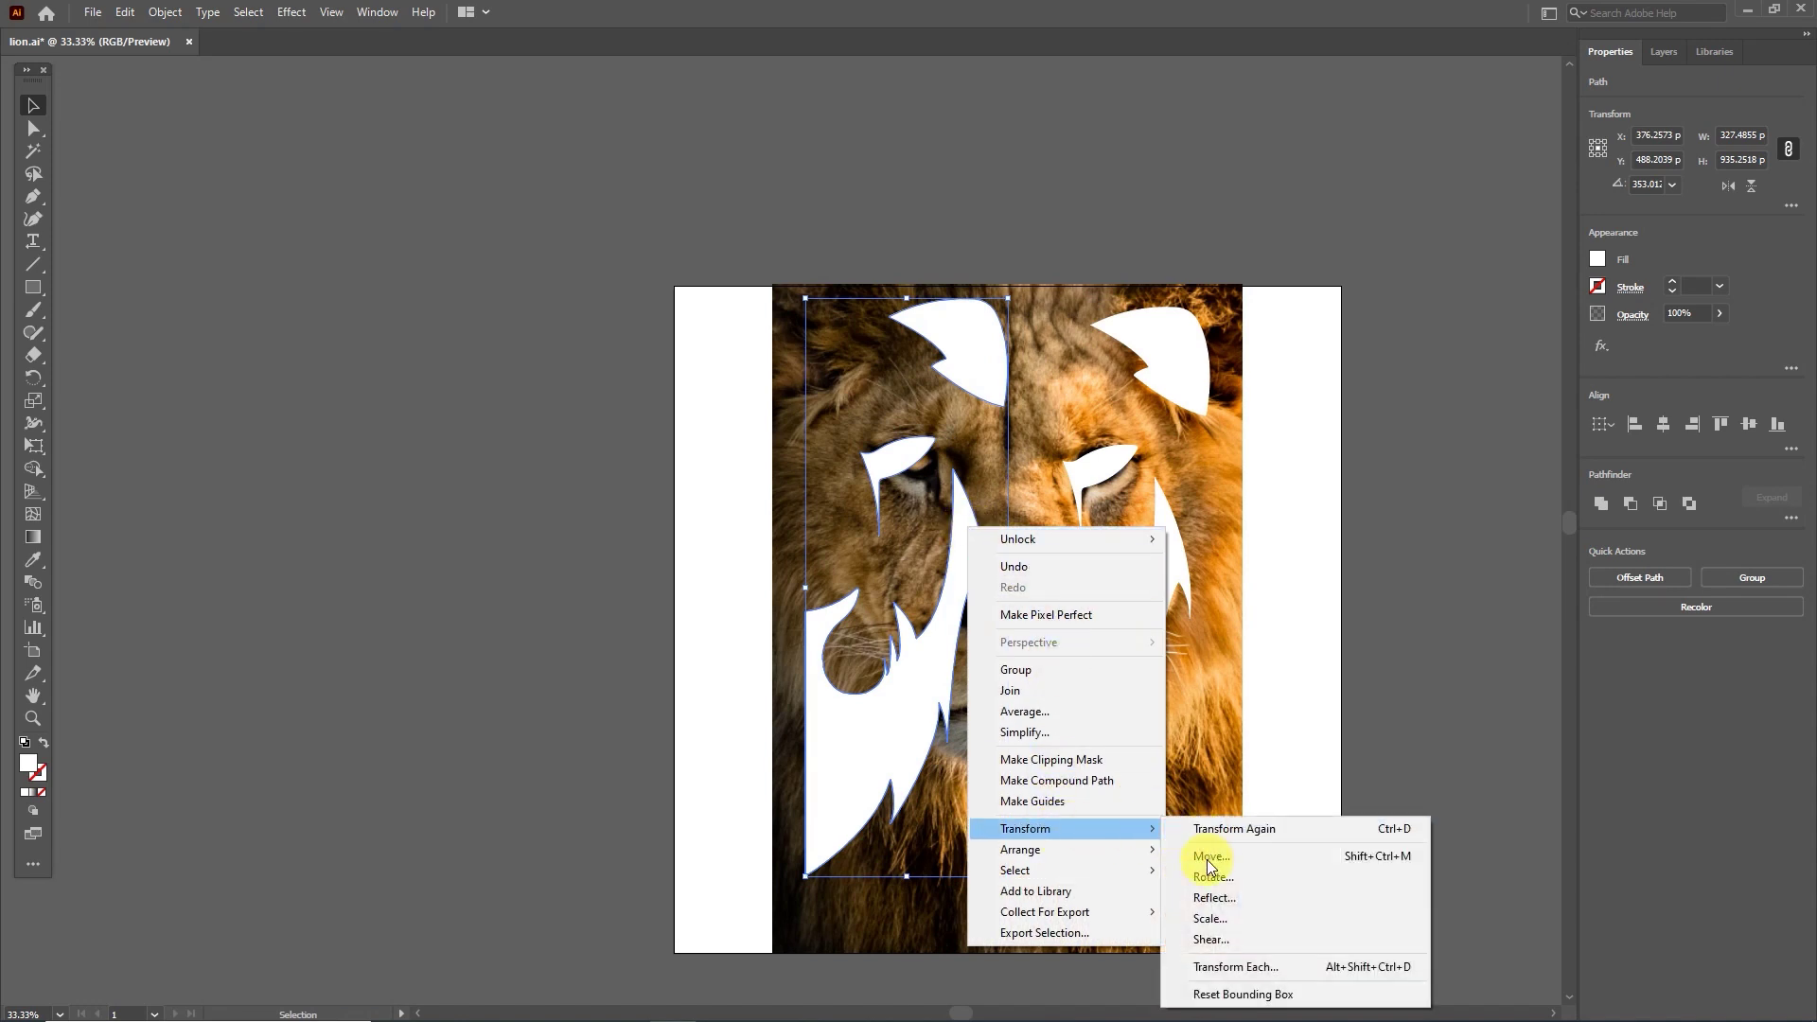
pyautogui.click(1212, 889)
pyautogui.click(915, 641)
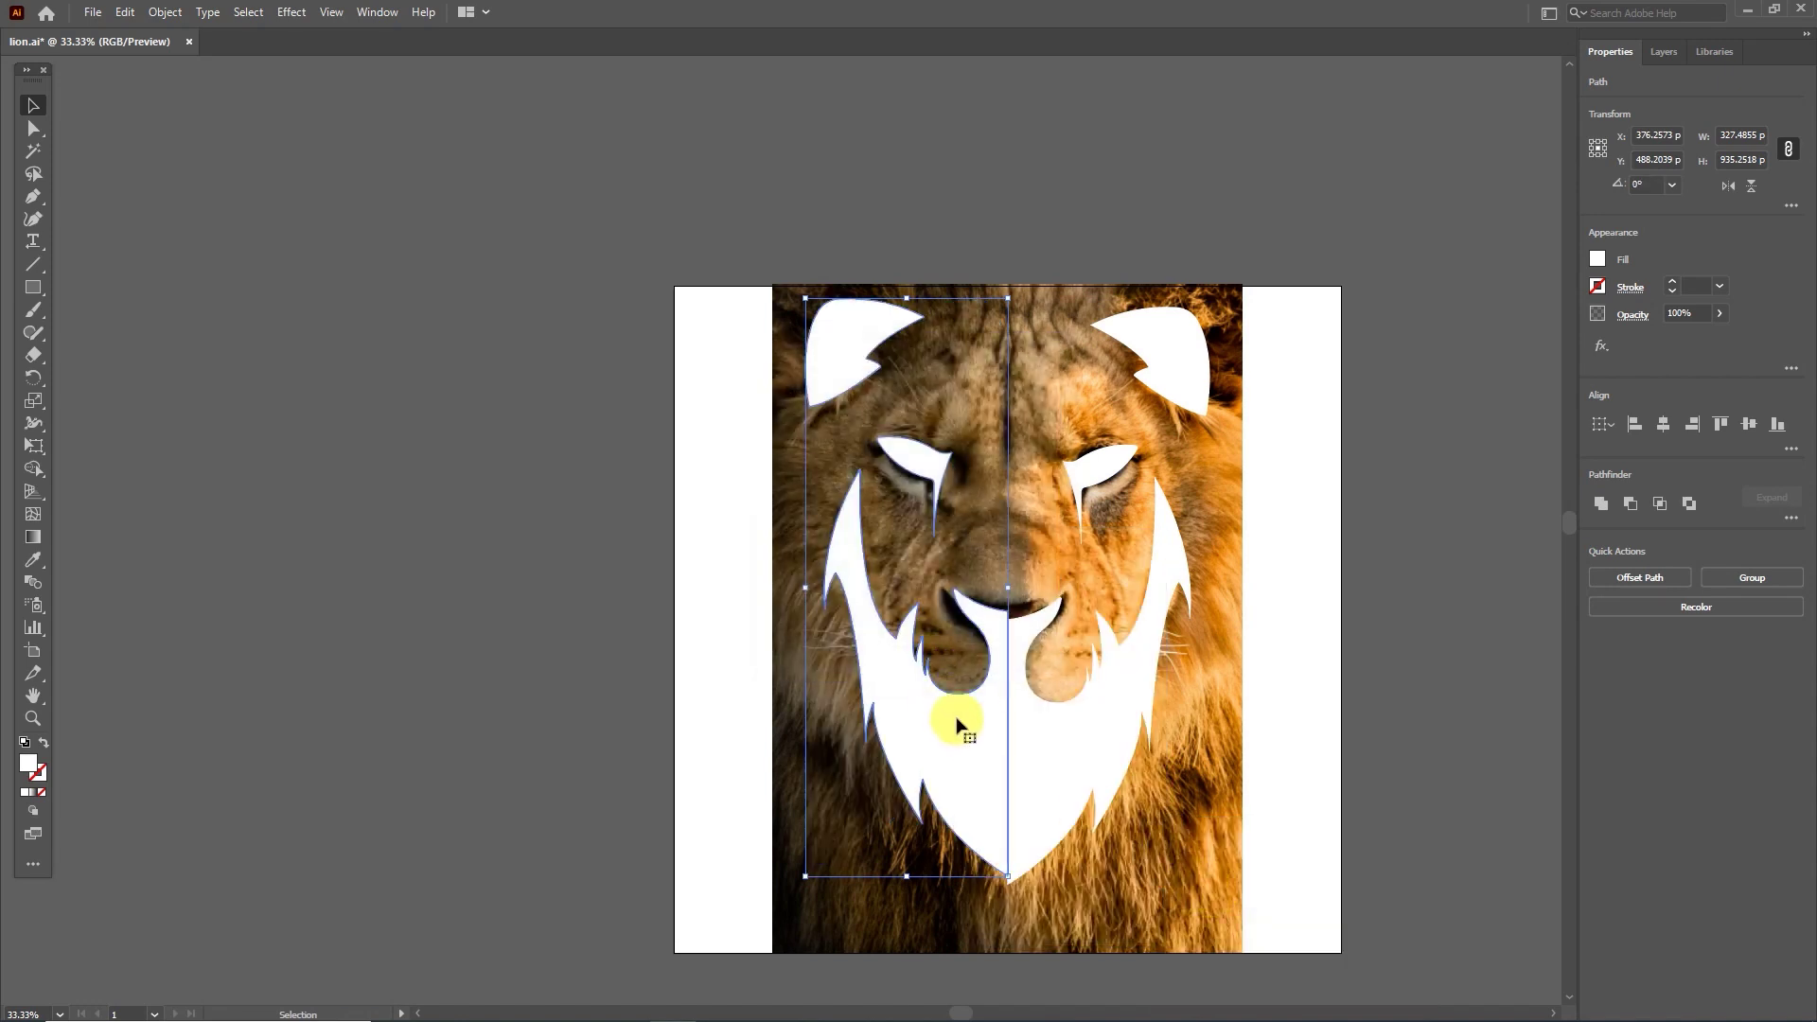
pyautogui.moveTo(962, 722); pyautogui.dragTo(978, 747)
# Select both halves of the lion face and change their fill from white to black.
pyautogui.click(1310, 689)
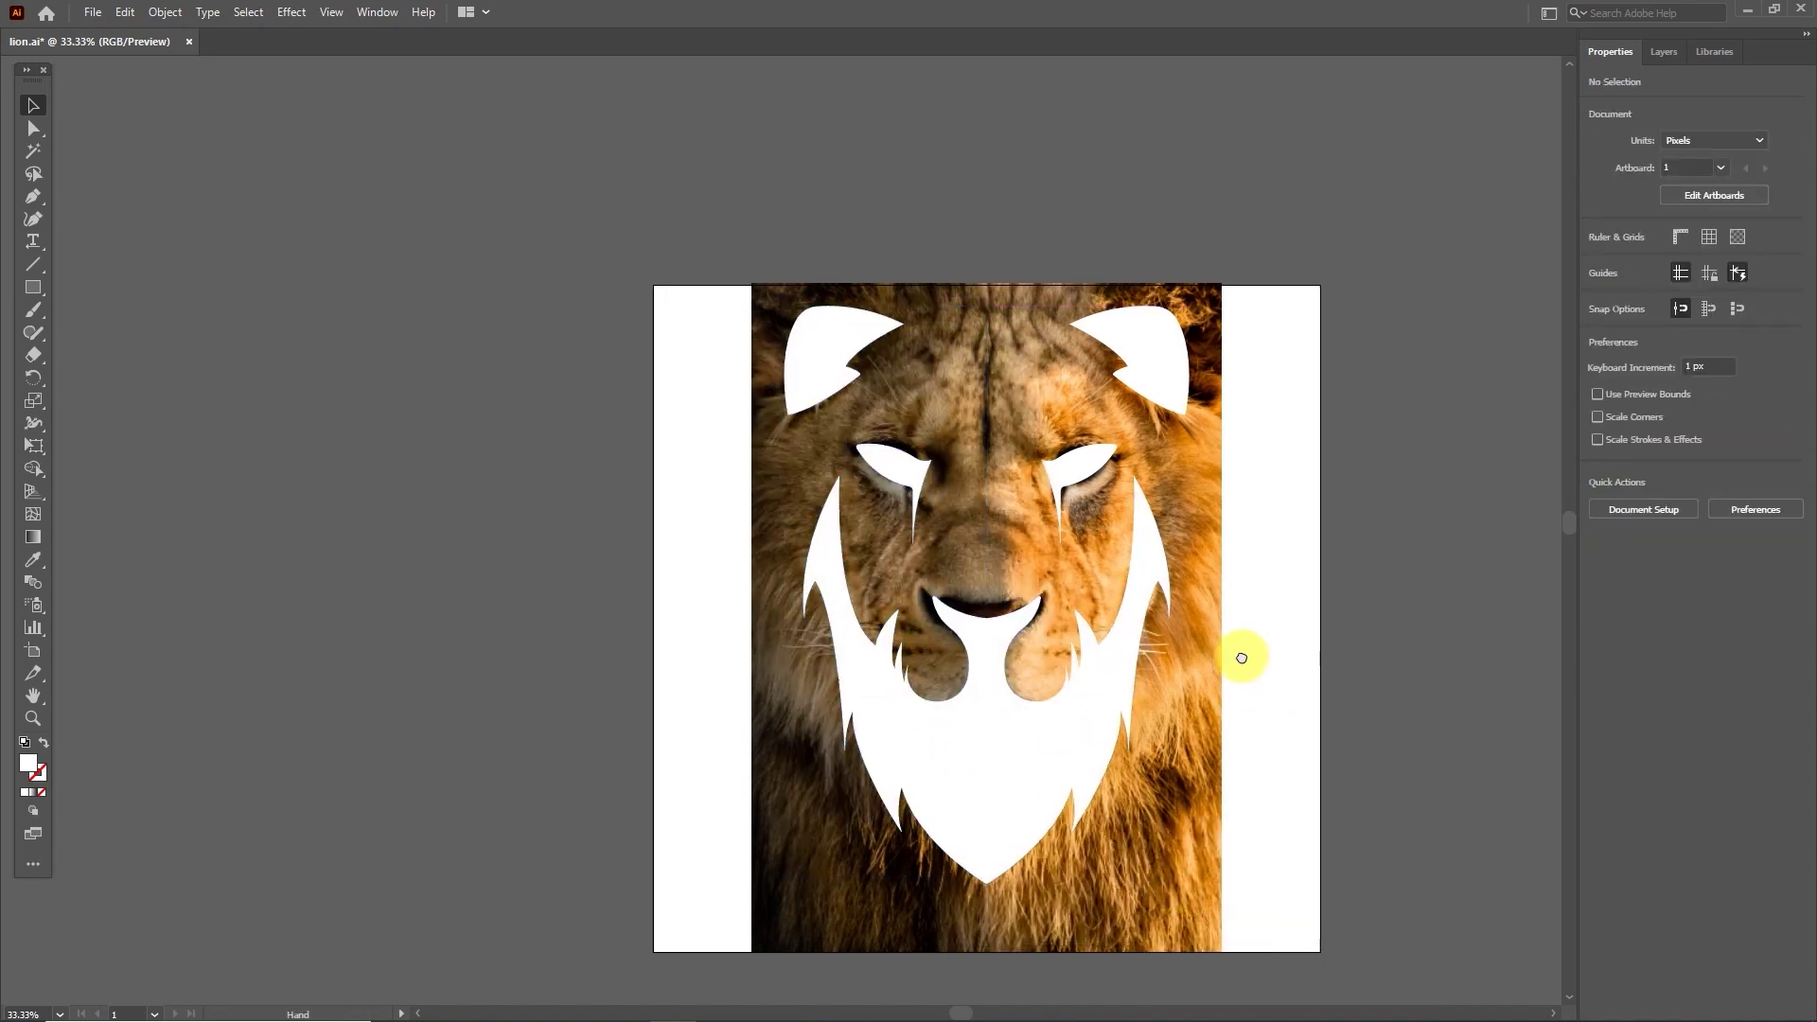
pyautogui.click(823, 698)
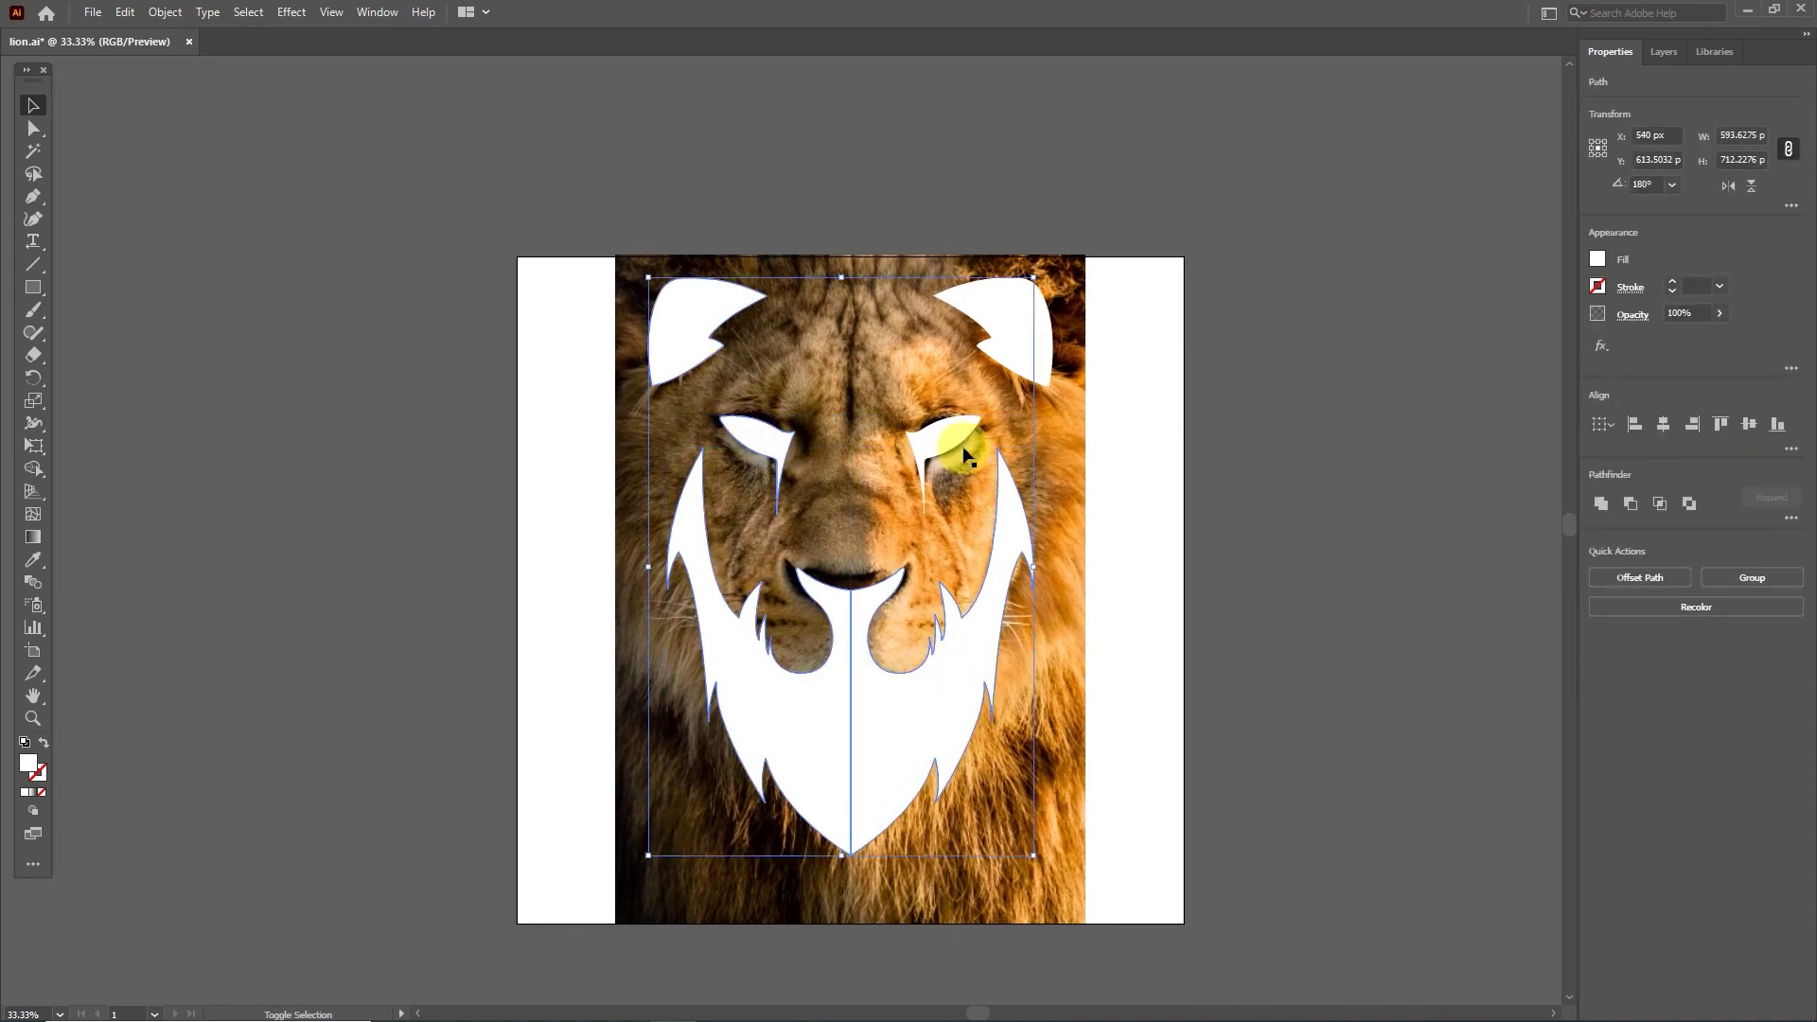
pyautogui.click(984, 368)
pyautogui.doubleClick(27, 769)
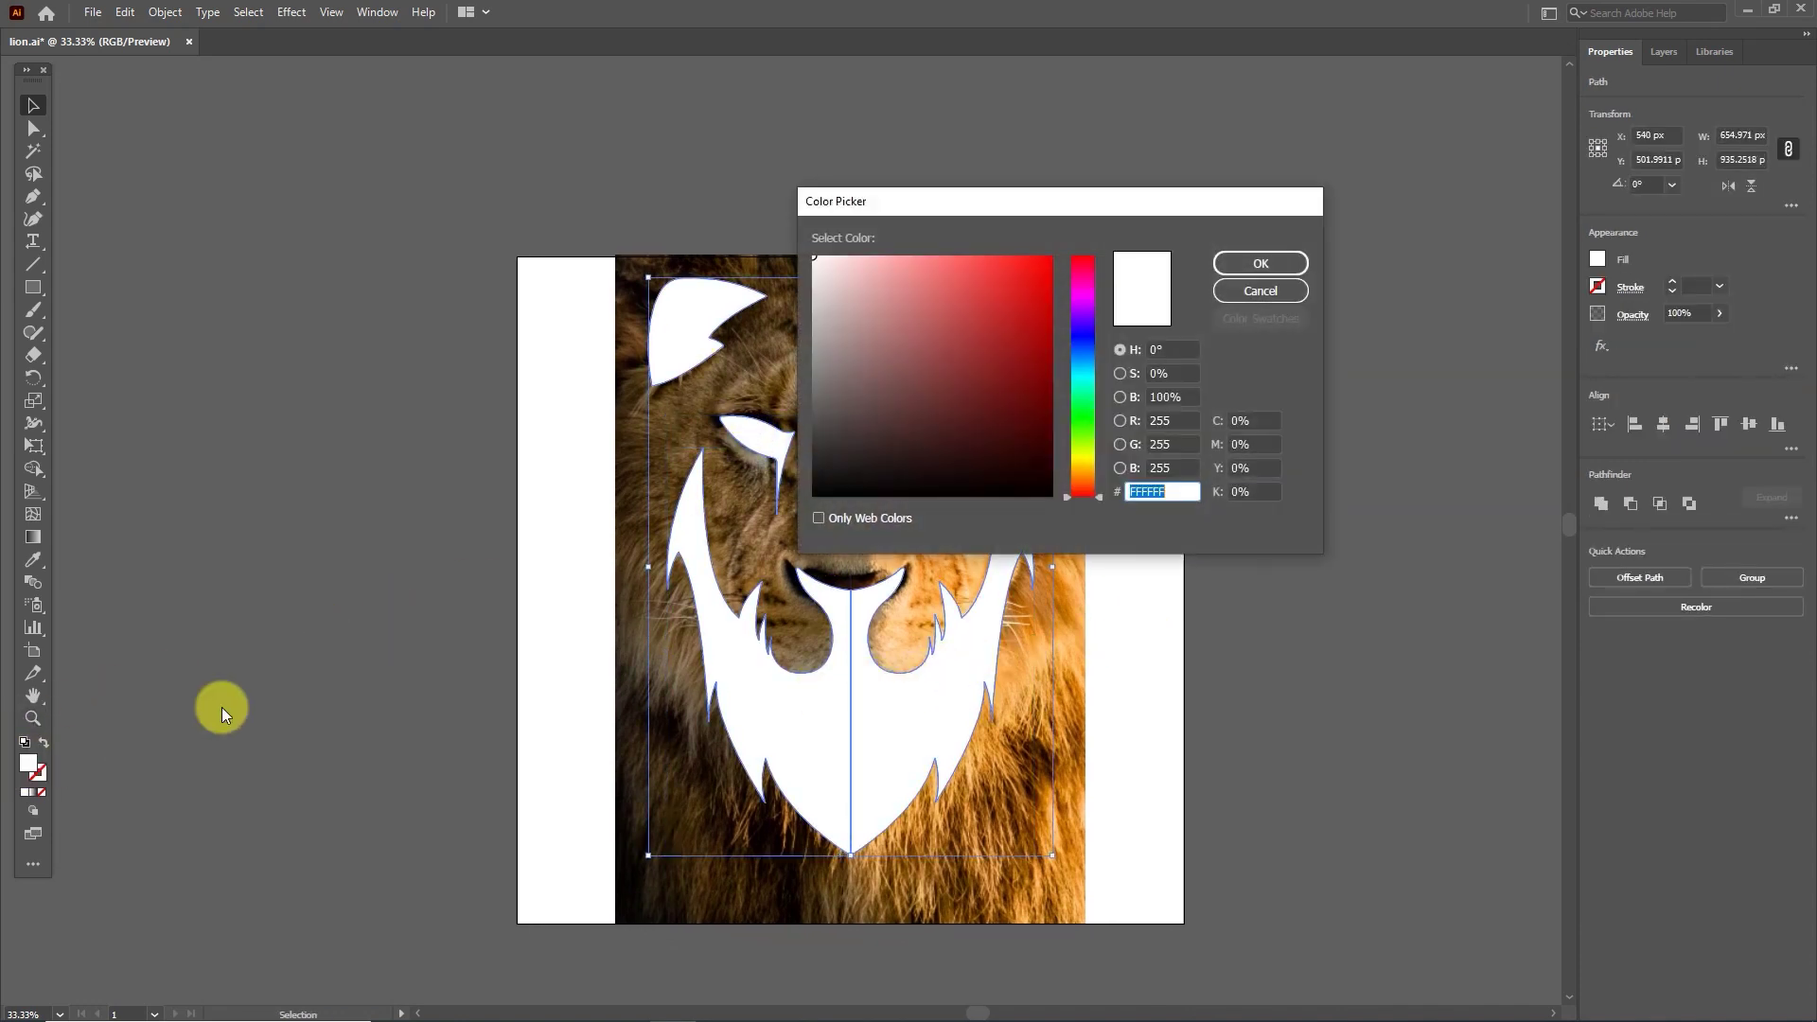
pyautogui.moveTo(837, 345); pyautogui.dragTo(776, 492)
pyautogui.click(1259, 265)
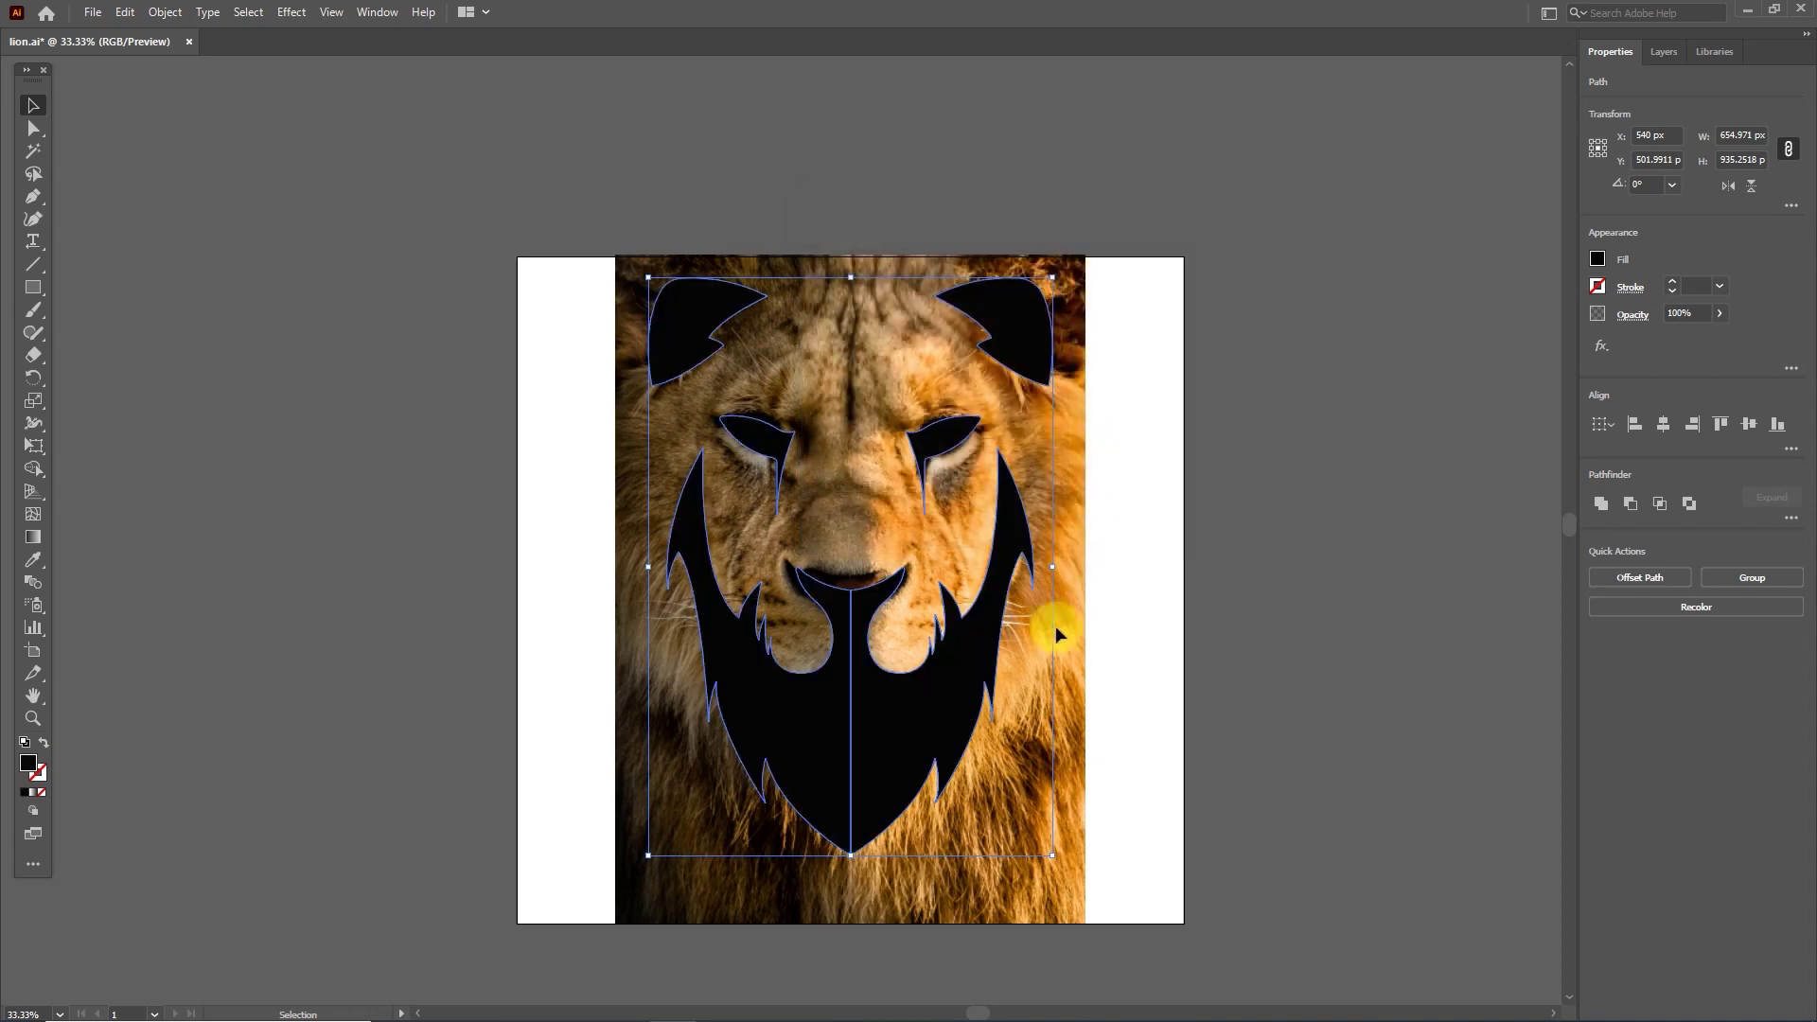
pyautogui.click(1066, 687)
# Unlock all objects and drag the lion photo left off the artboard, then deselect.
pyautogui.click(173, 12)
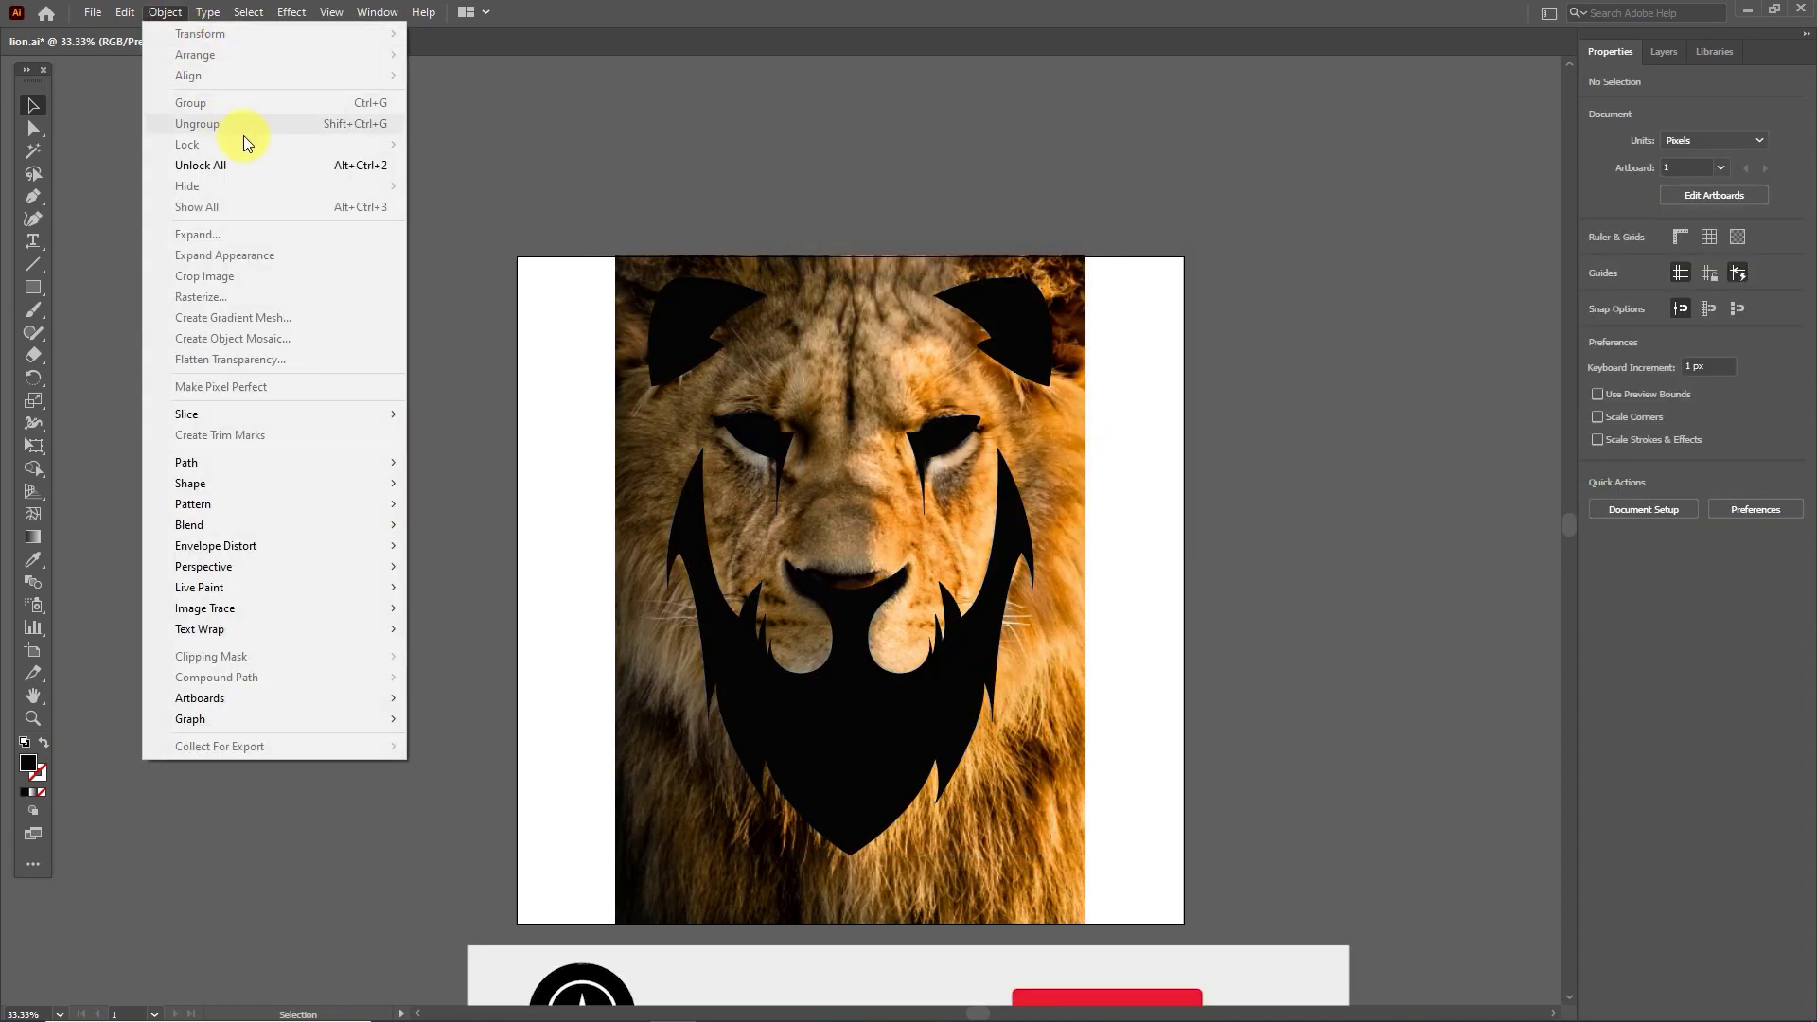
pyautogui.click(242, 135)
pyautogui.moveTo(666, 638); pyautogui.dragTo(104, 604)
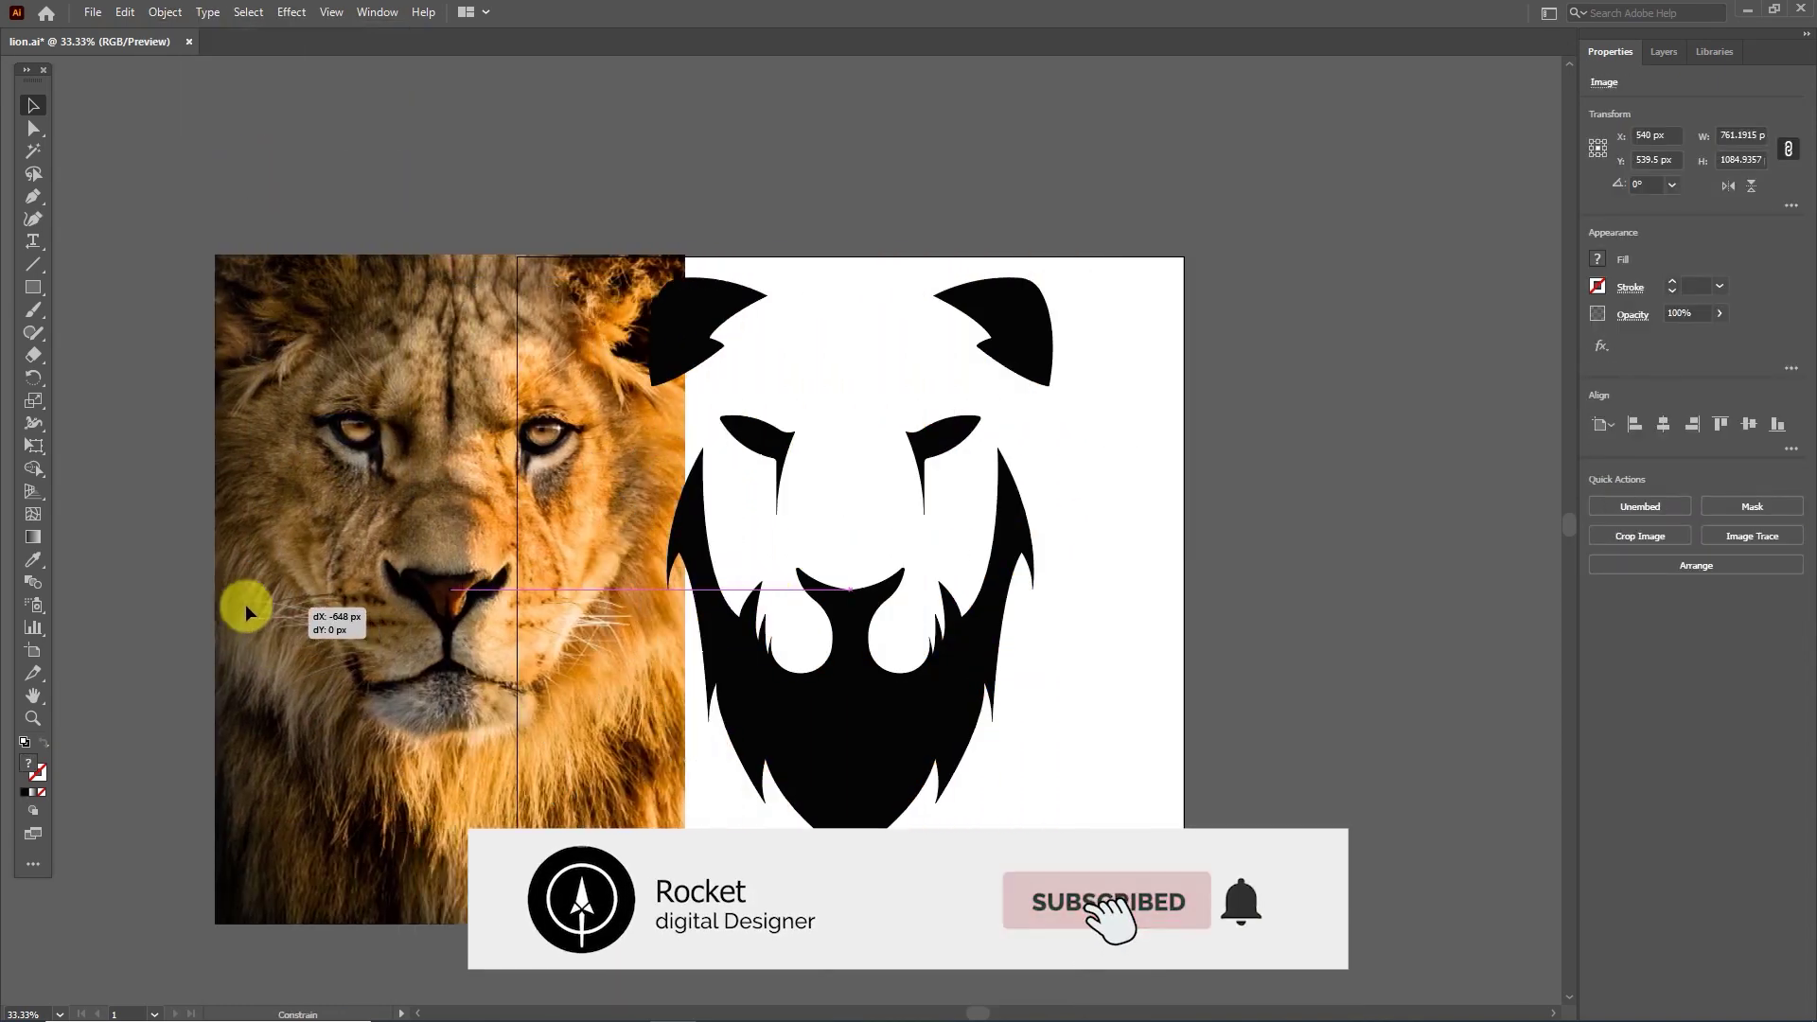
pyautogui.click(1101, 620)
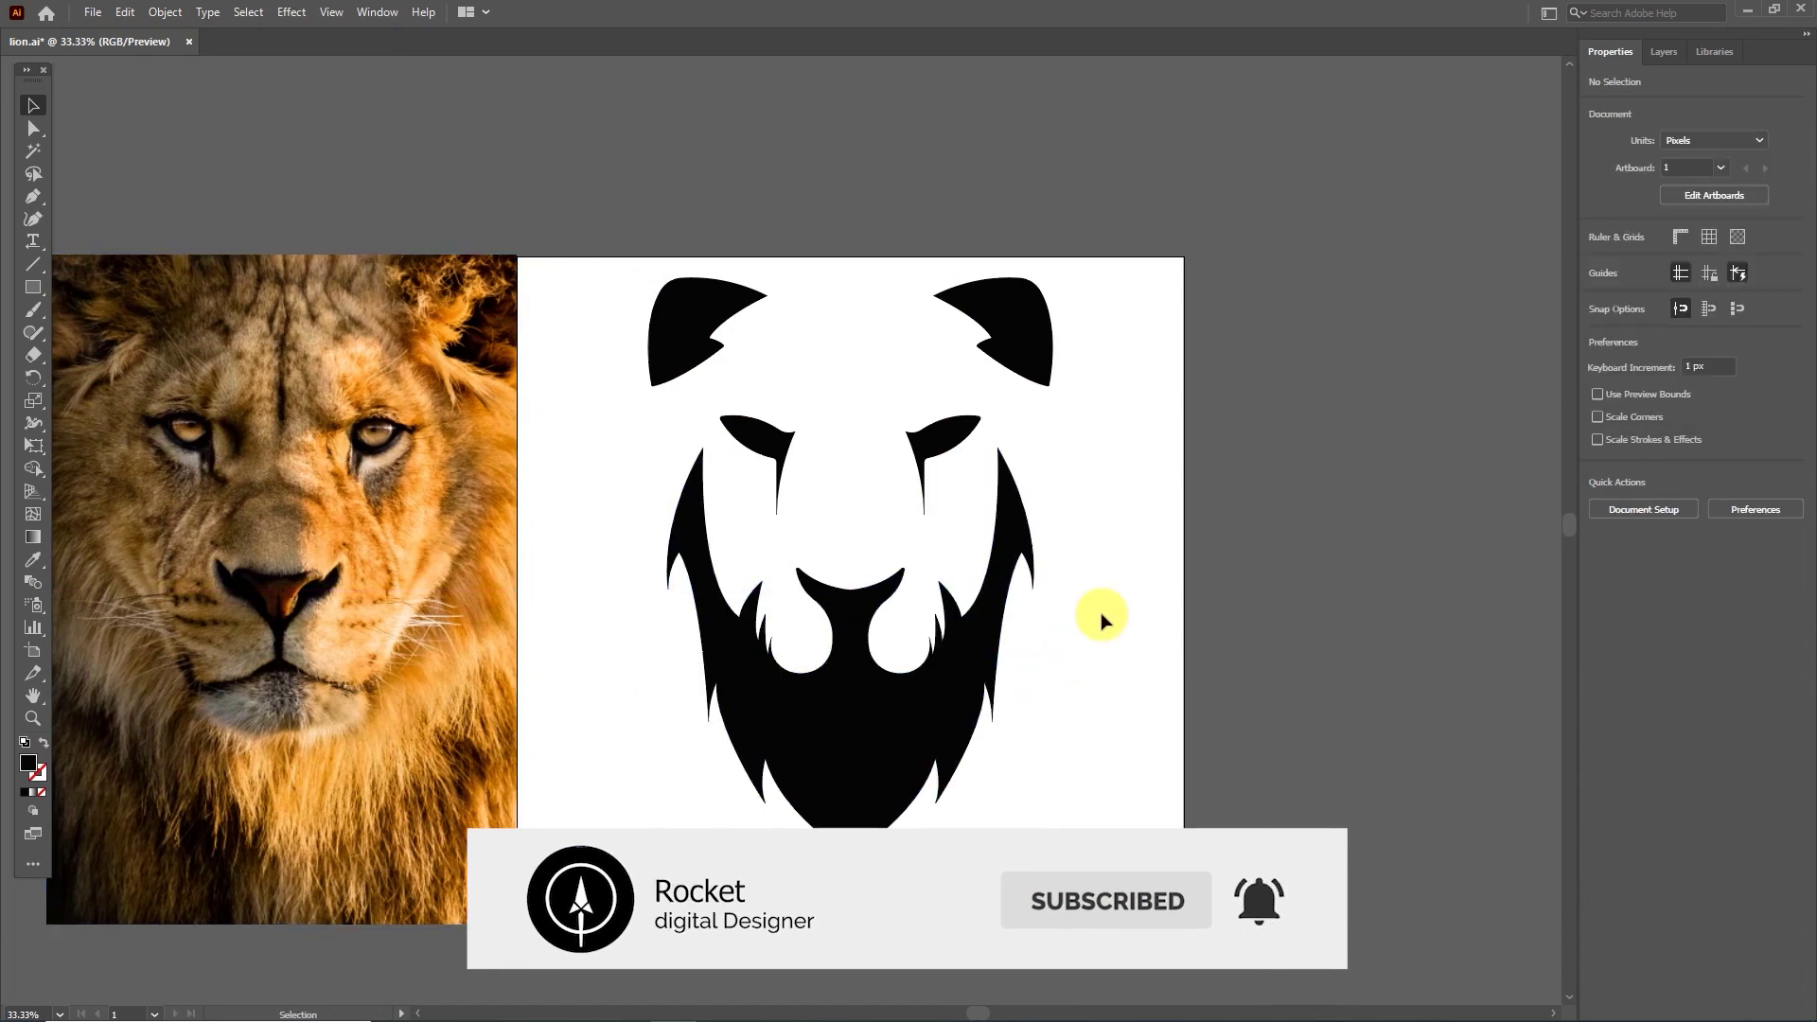